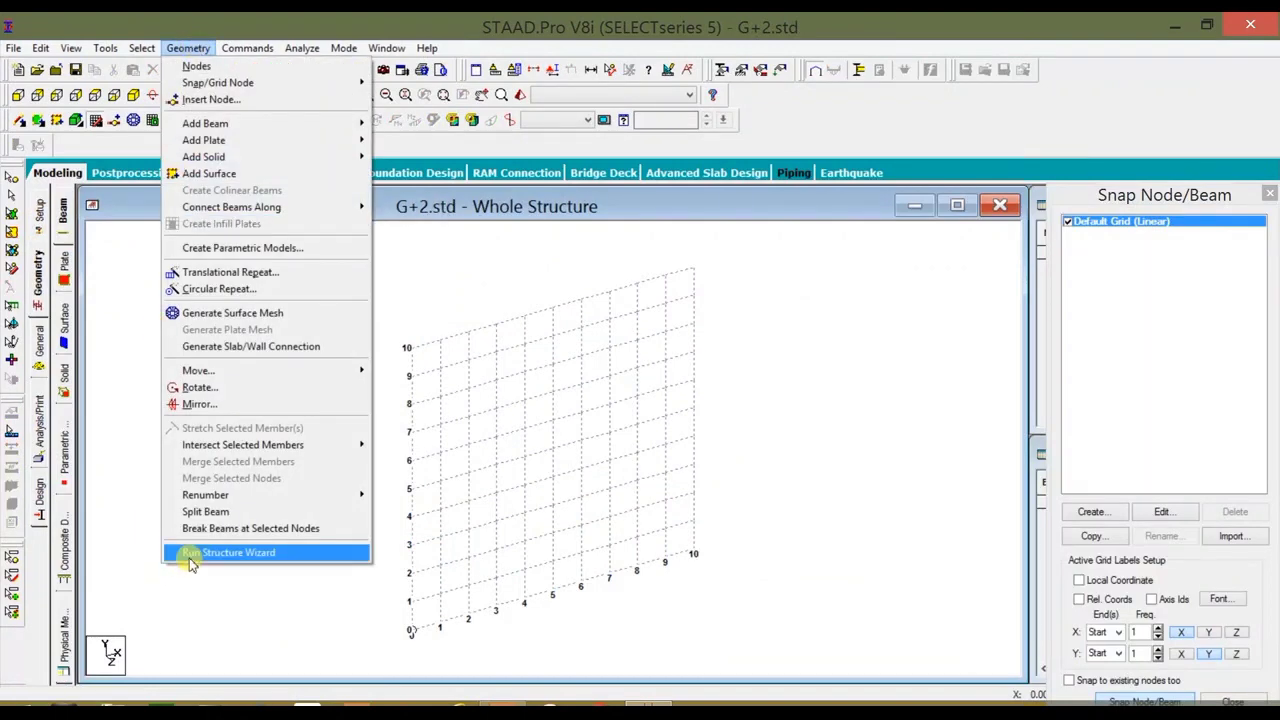
Open the Structure Wizard and start a Bay Frame prototype from the Frame Models
click(190, 553)
click(288, 296)
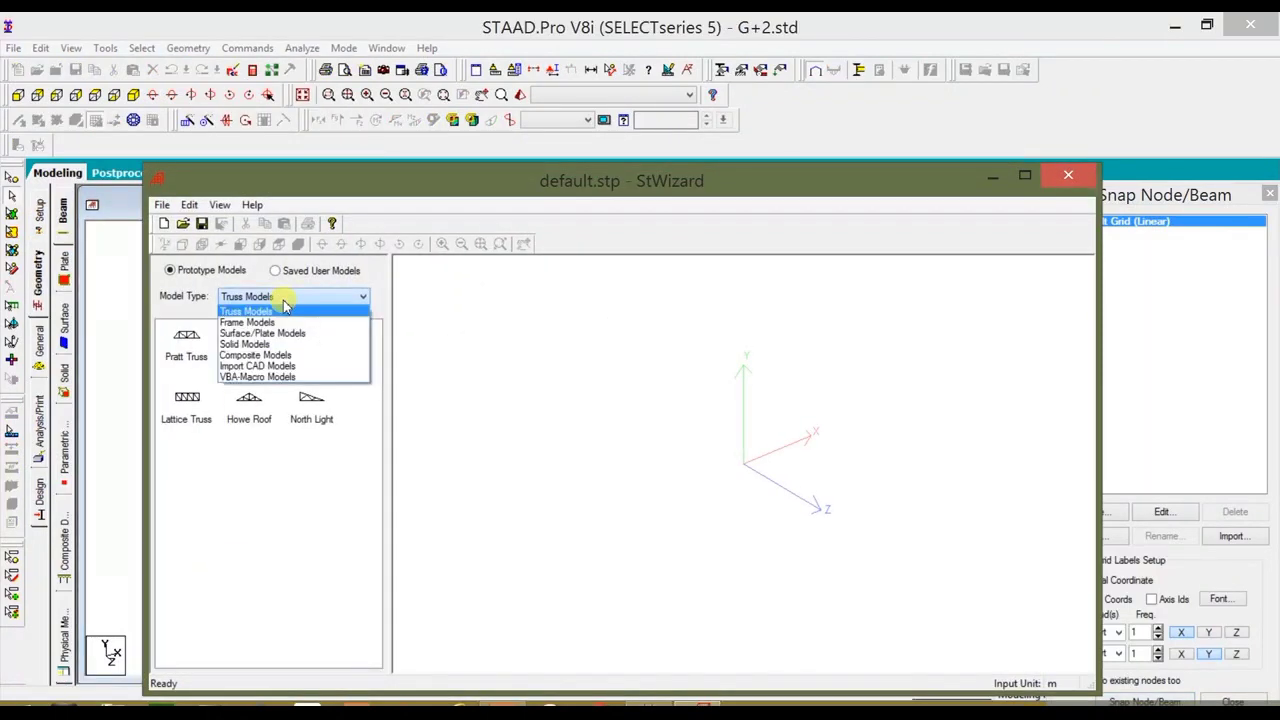
click(278, 323)
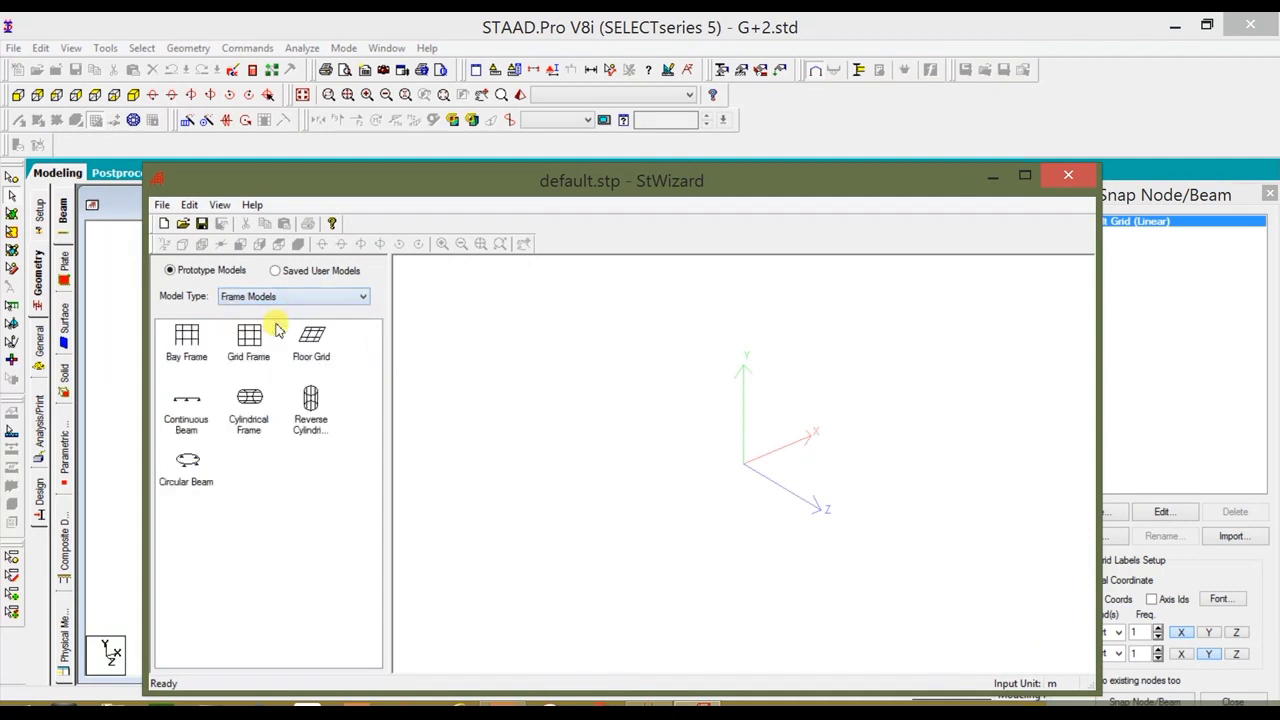
click(183, 340)
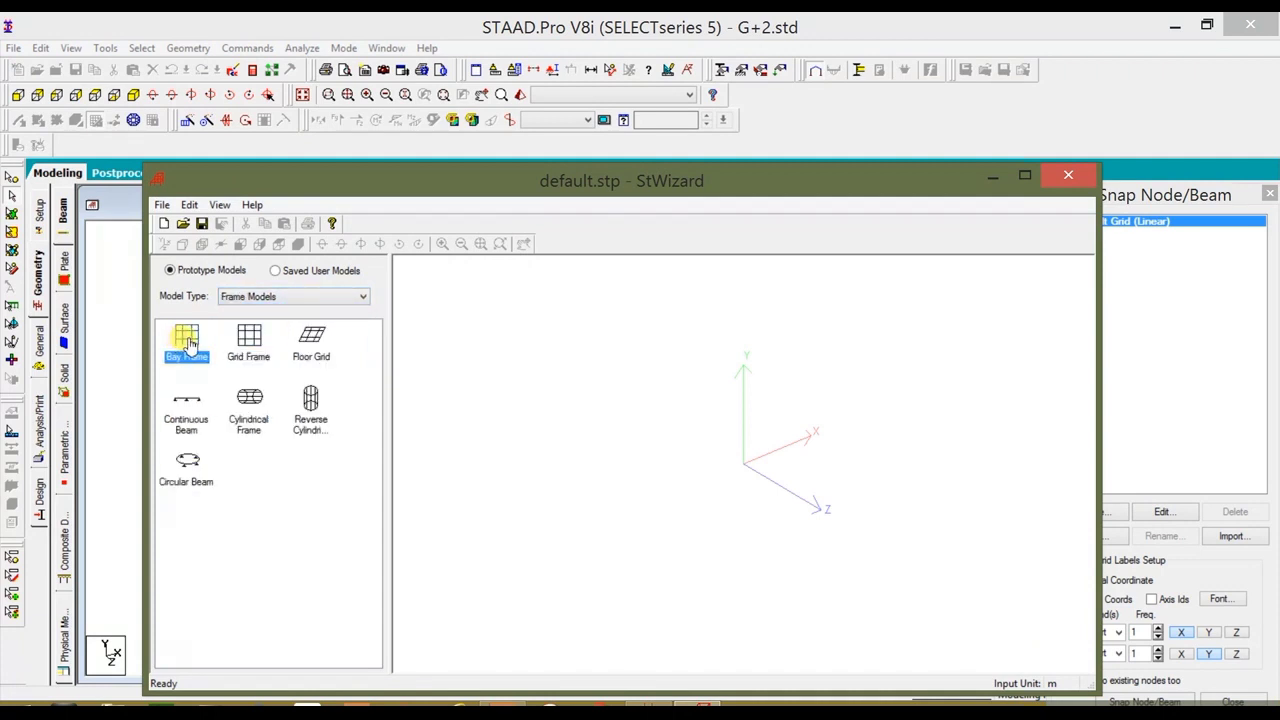
double_click(190, 345)
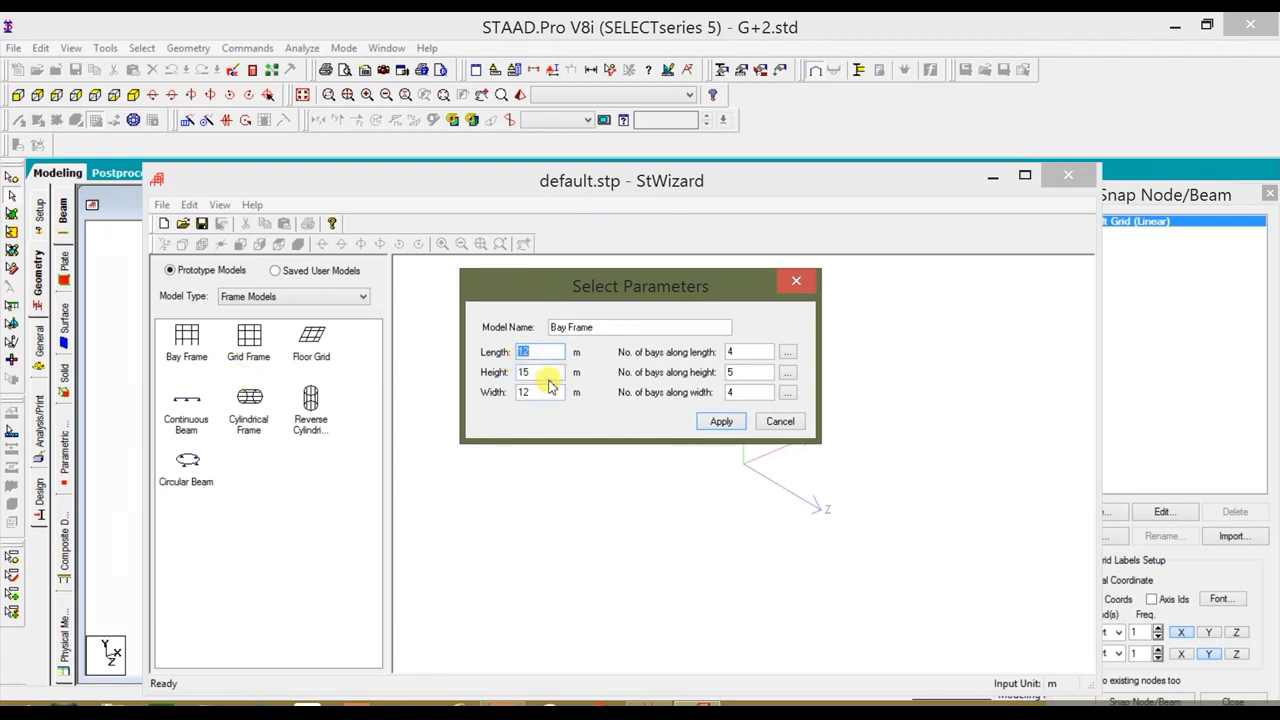
Set the number of bays along the length to 3 and check the individual bay lengths
double_click(740, 352)
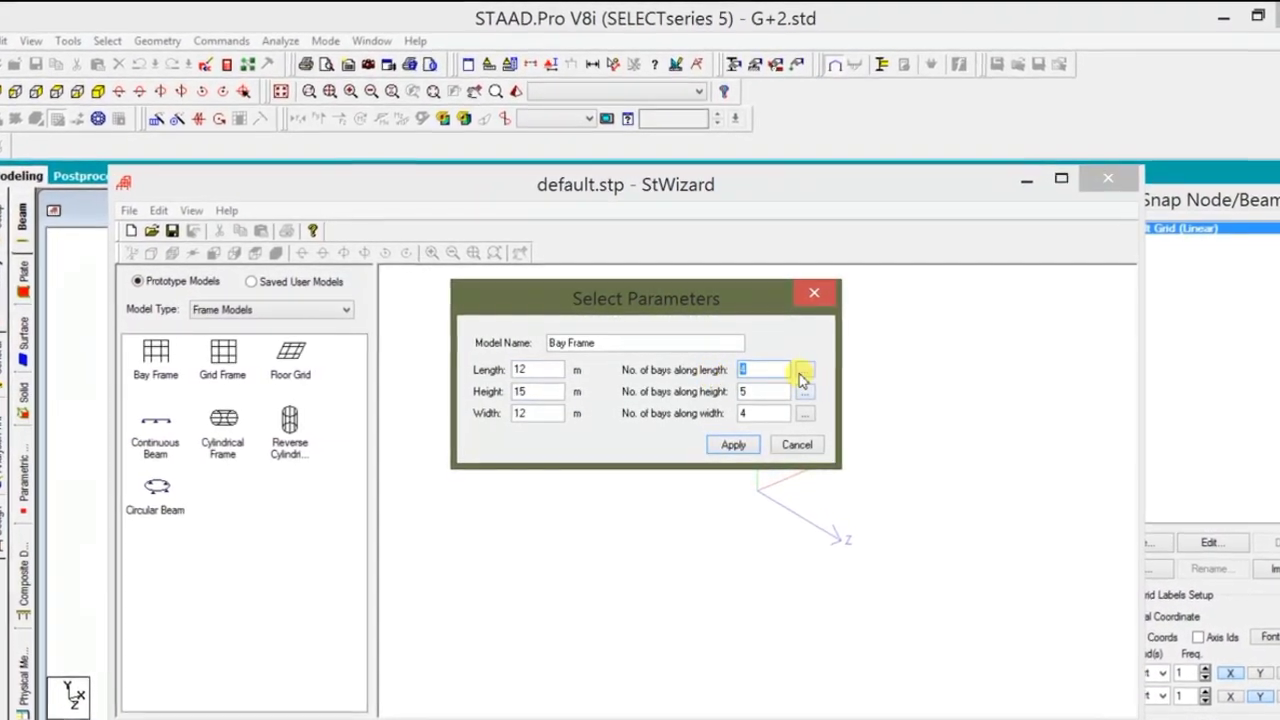
click(742, 370)
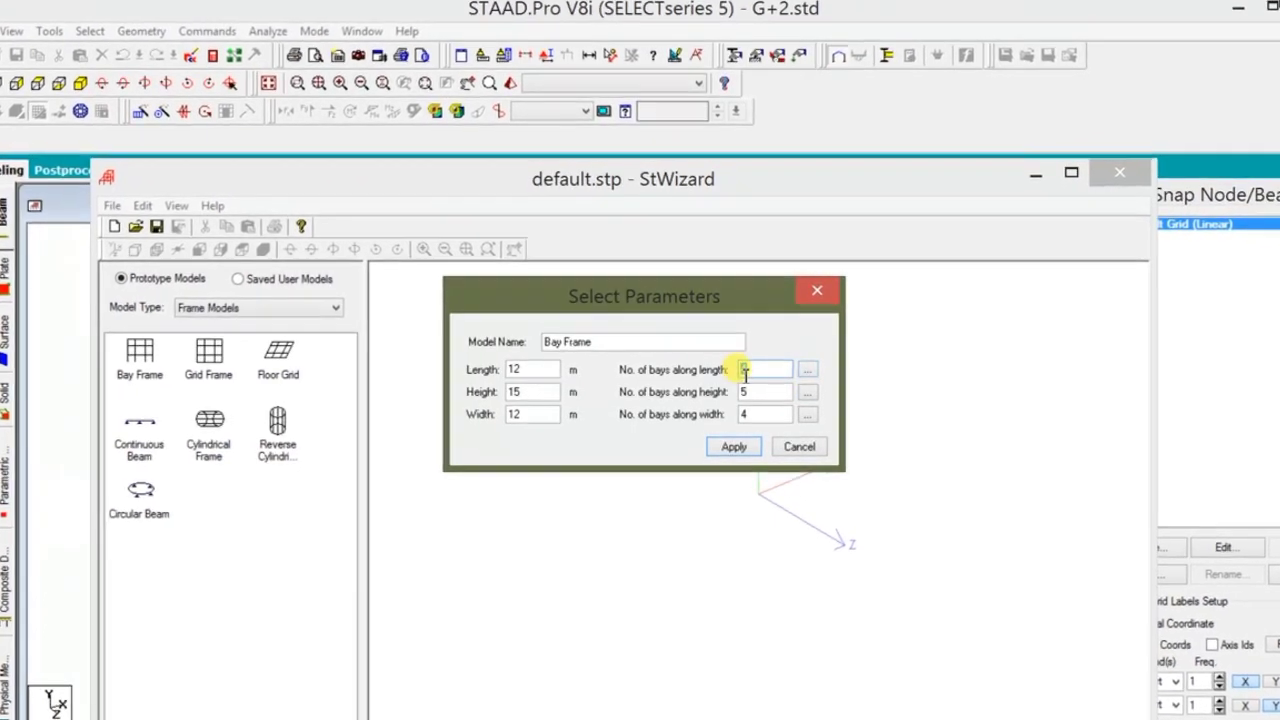
click(807, 371)
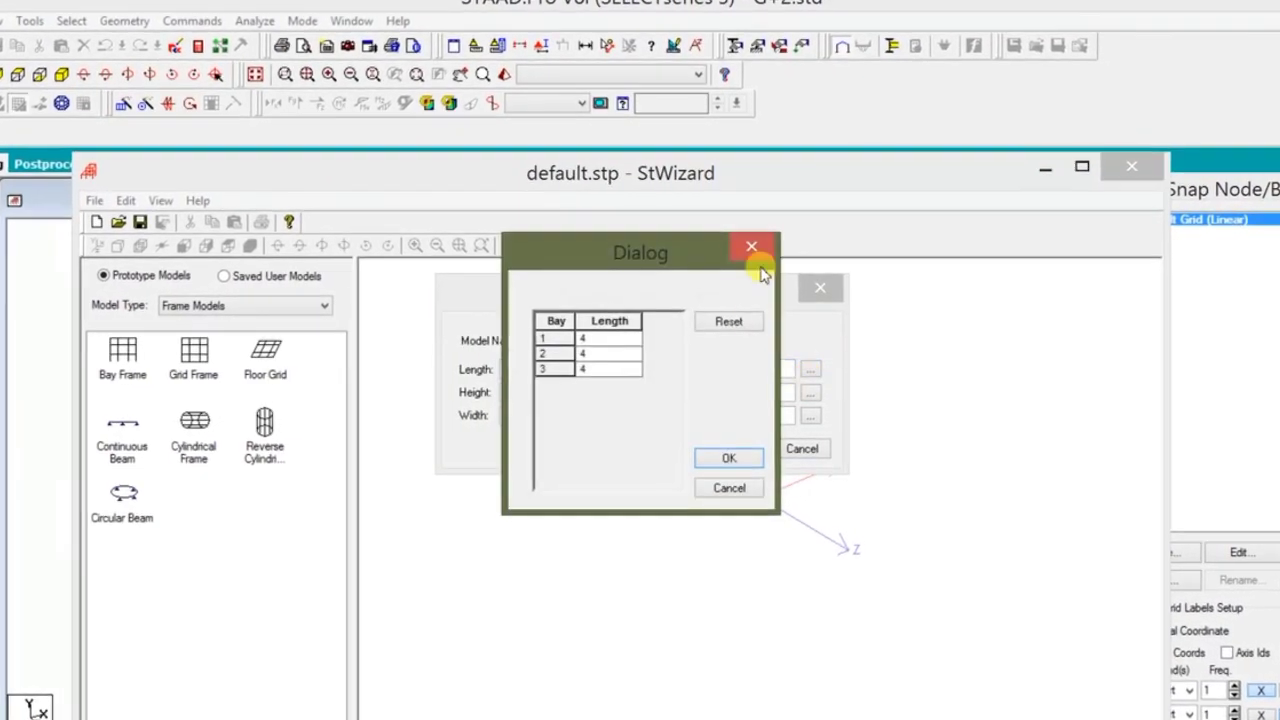
click(752, 250)
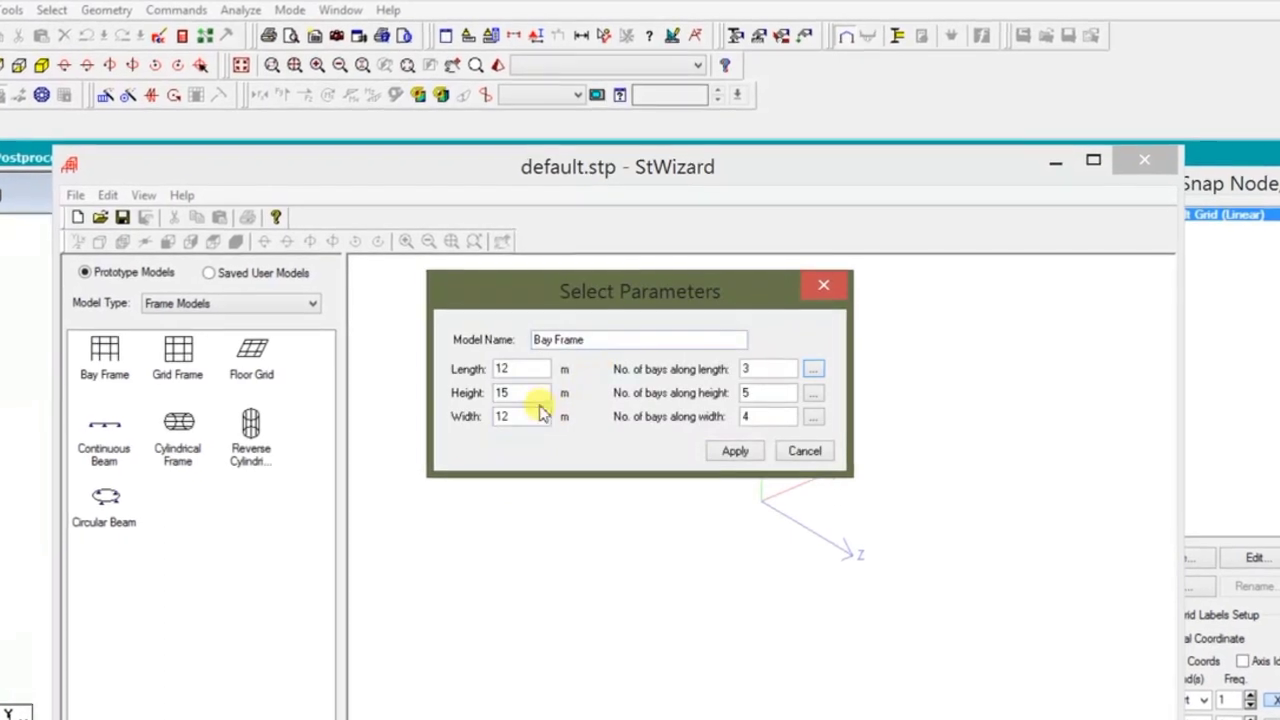
Set the number of bays along the width to 3 and accept the individual bay widths
double_click(507, 416)
double_click(758, 420)
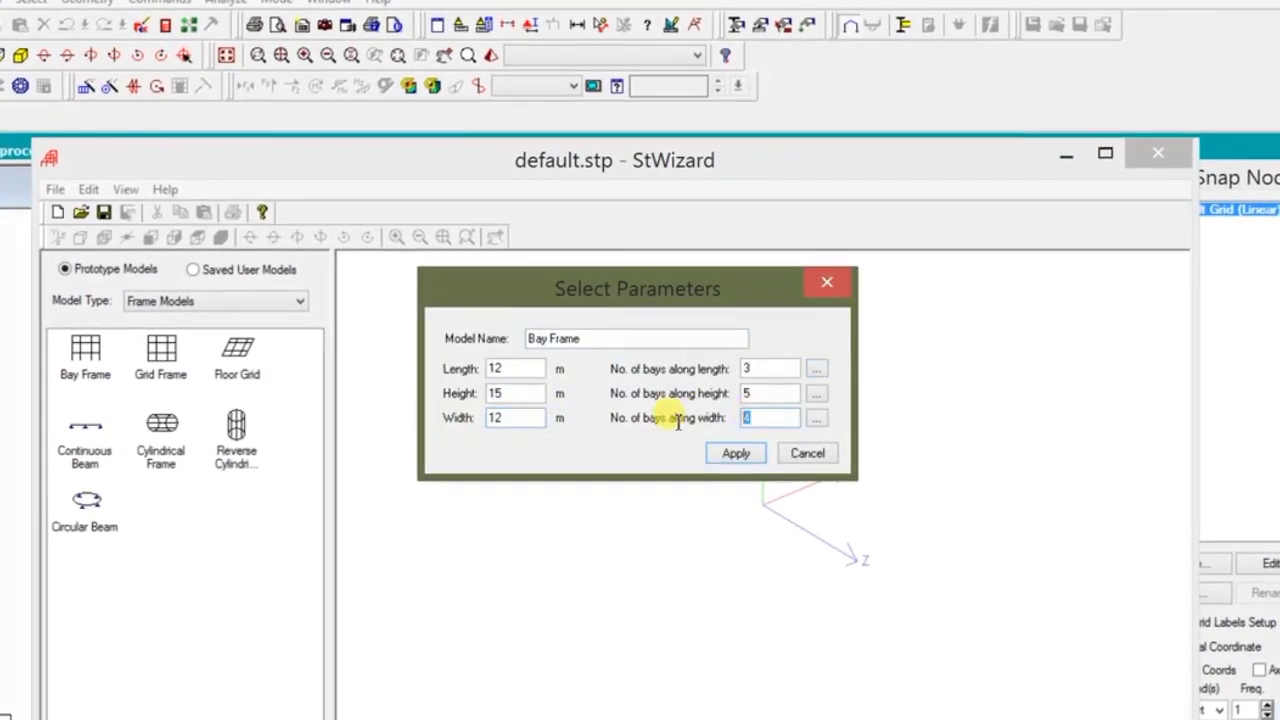
text(3)
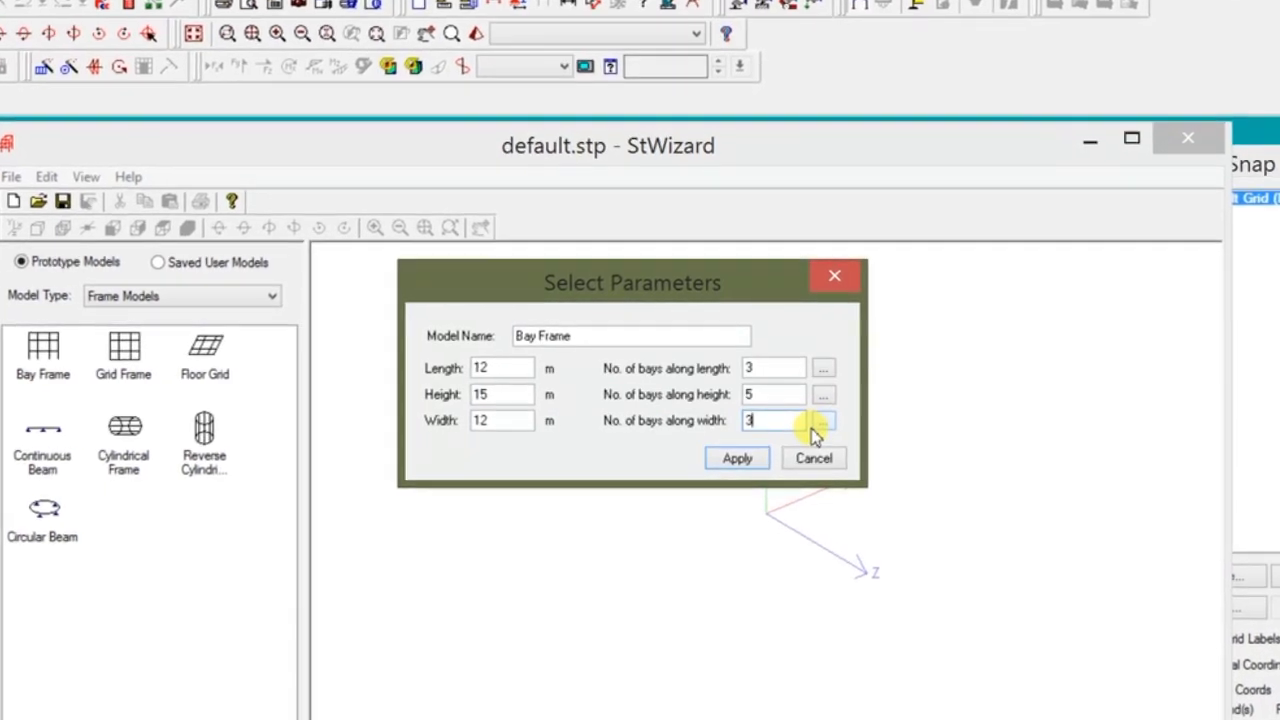
click(811, 428)
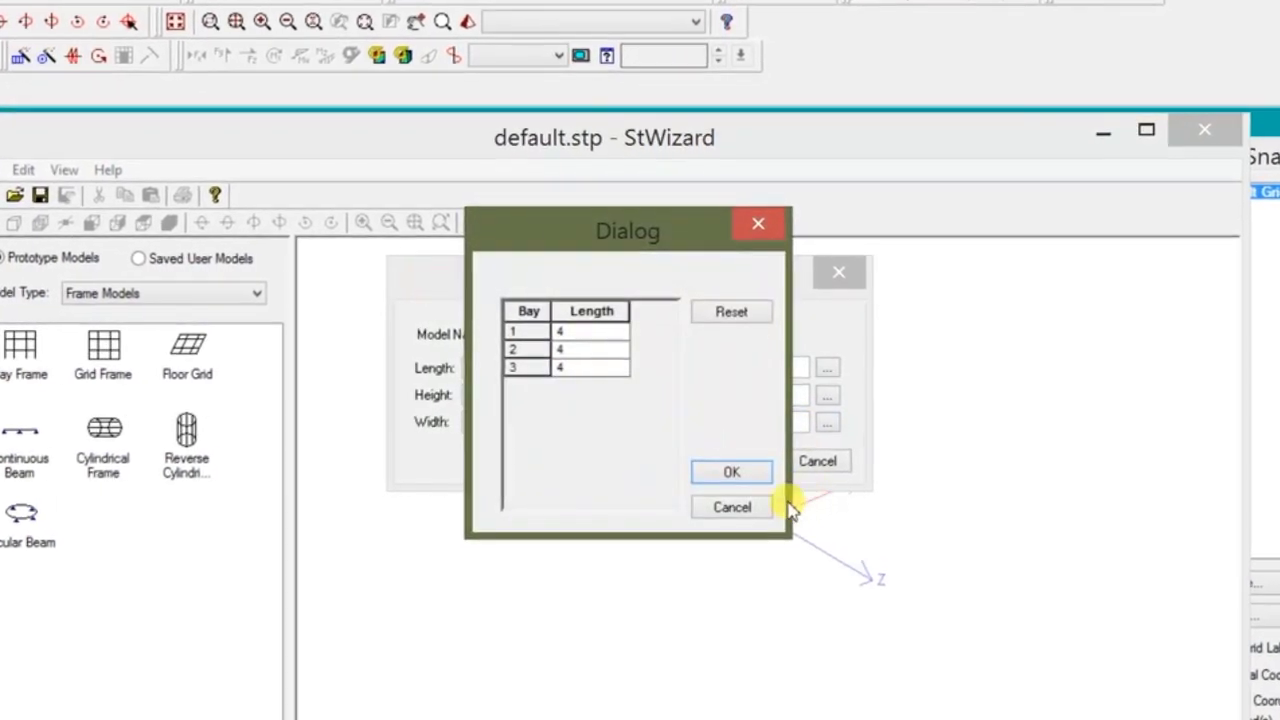
click(733, 473)
Set the frame height to 9 m with 3 bays along the height and generate the bay frame
double_click(517, 400)
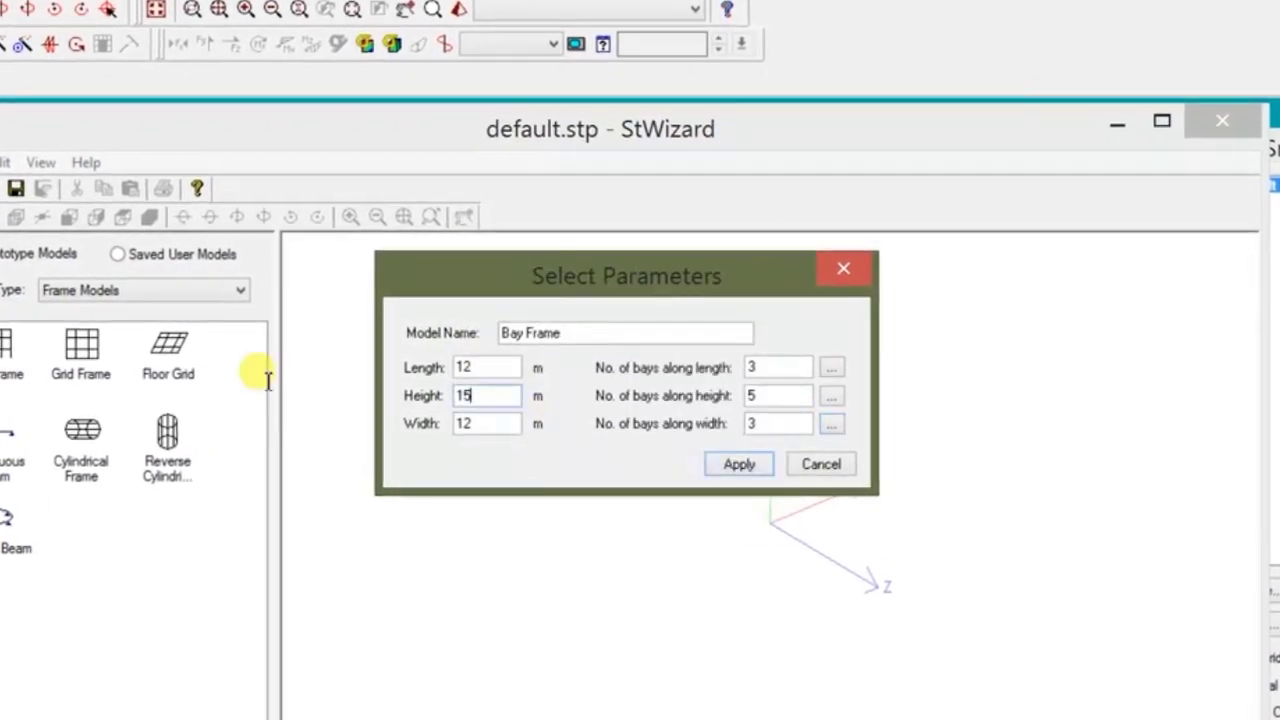
text(9)
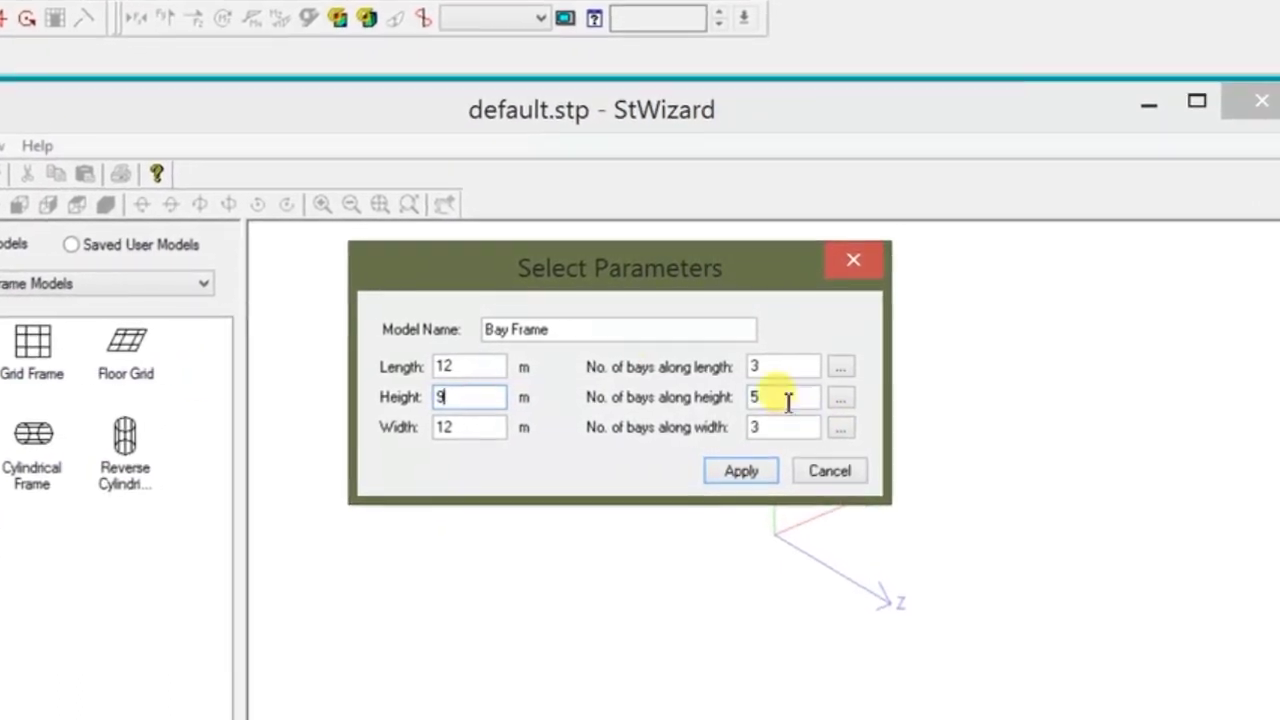
double_click(762, 398)
text(3)
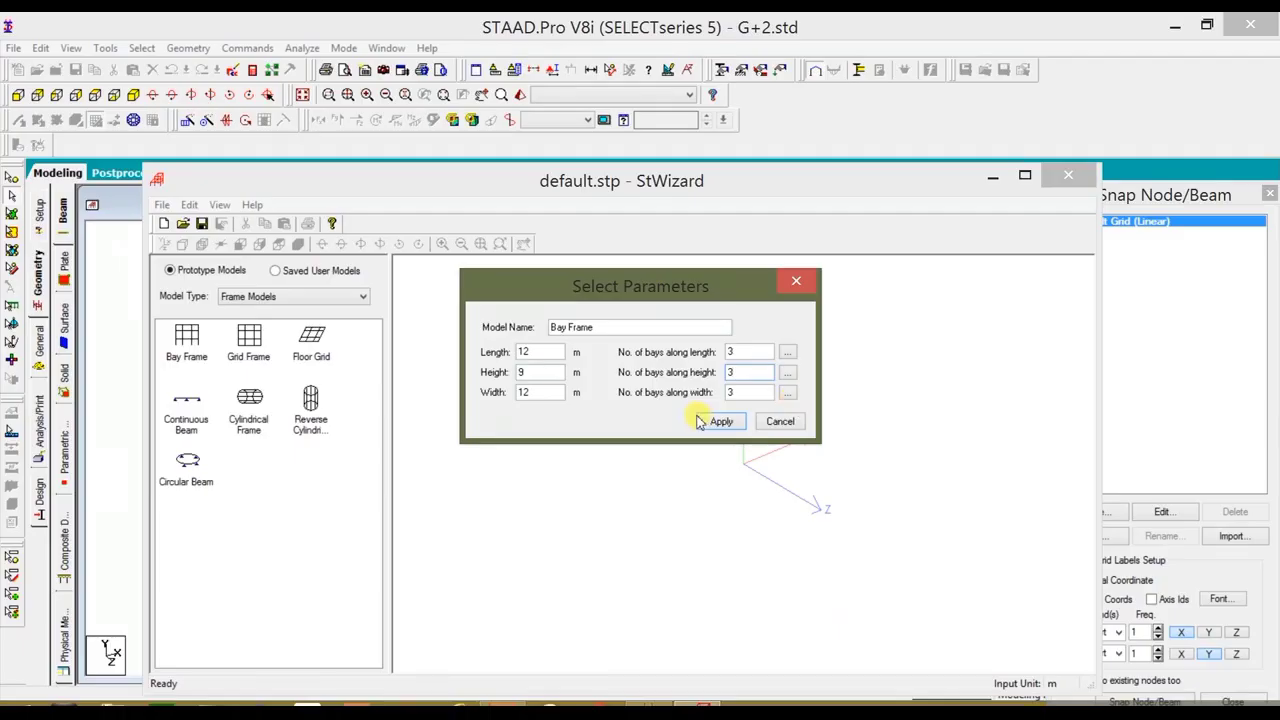
click(745, 528)
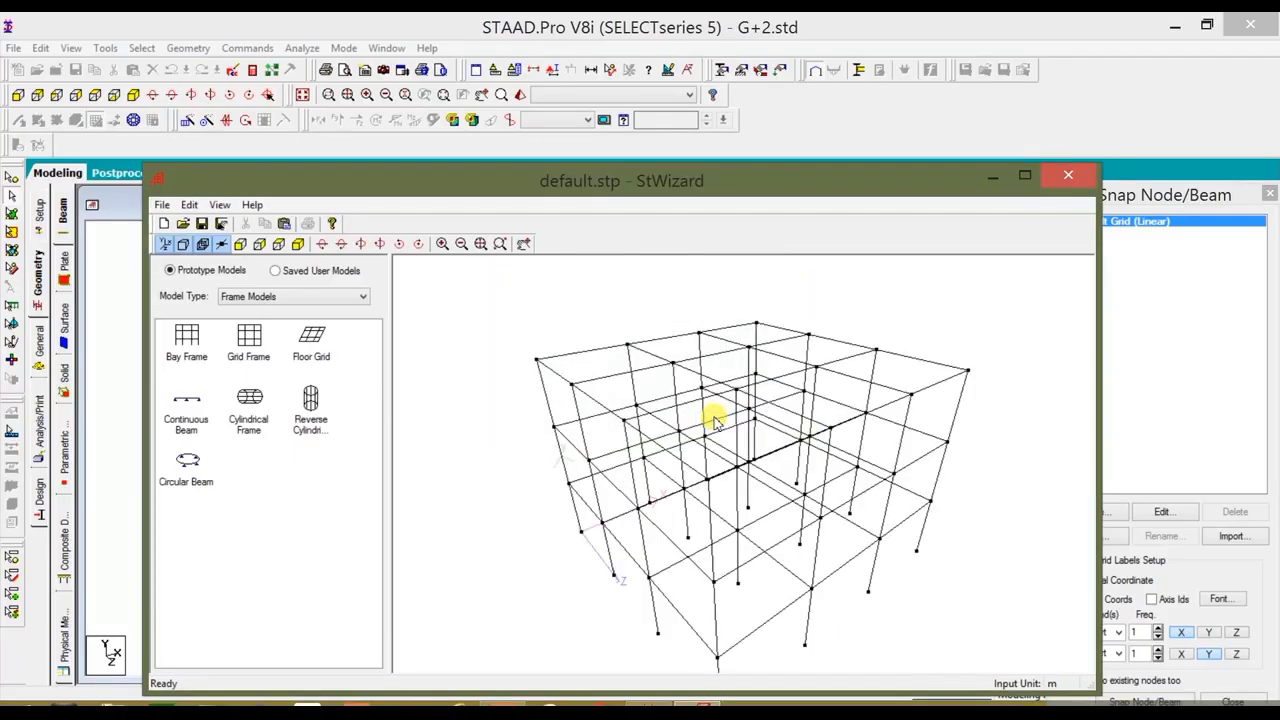
Merge the bay frame prototype into the STAAD.Pro model and hide the snap grid
click(189, 206)
click(219, 245)
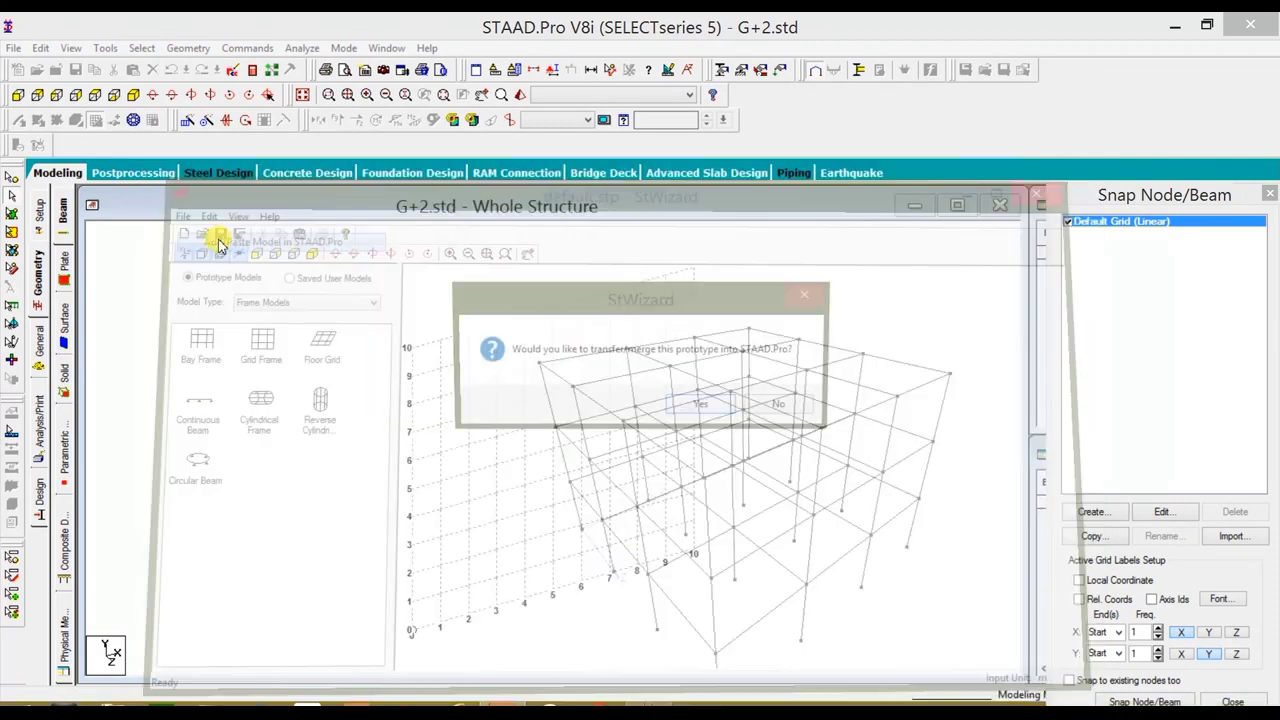
click(688, 410)
click(733, 296)
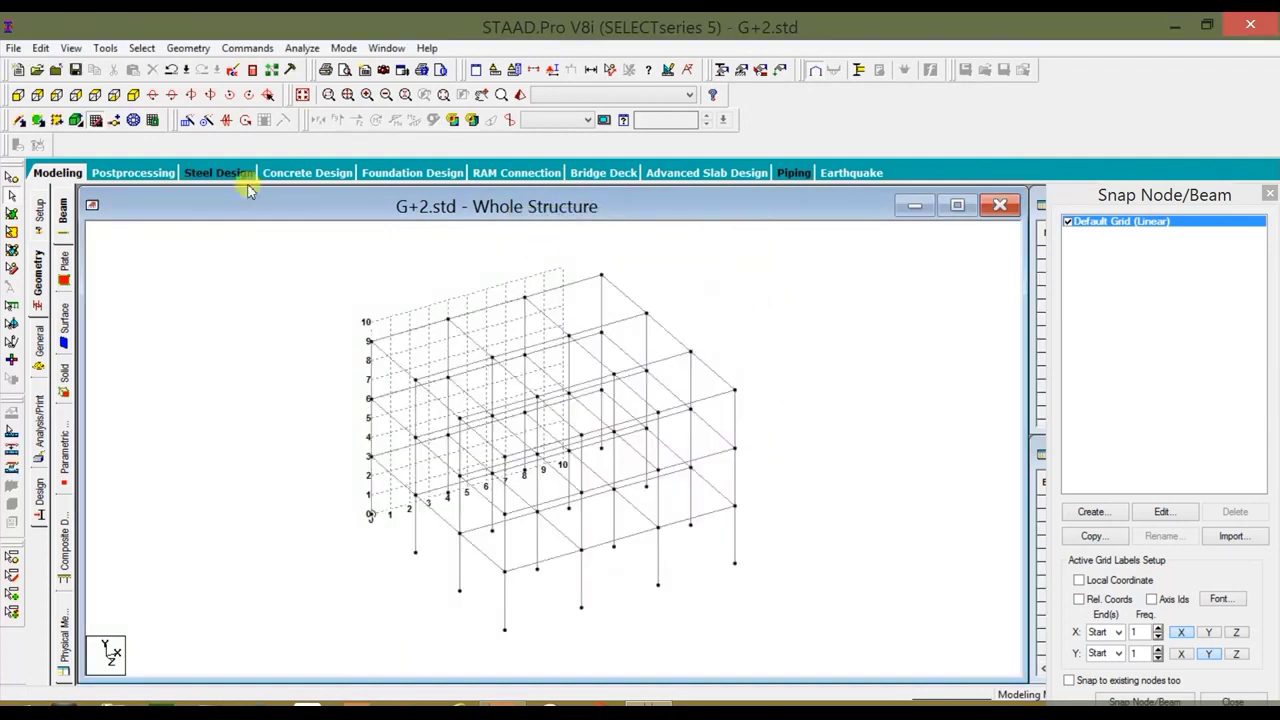
click(96, 120)
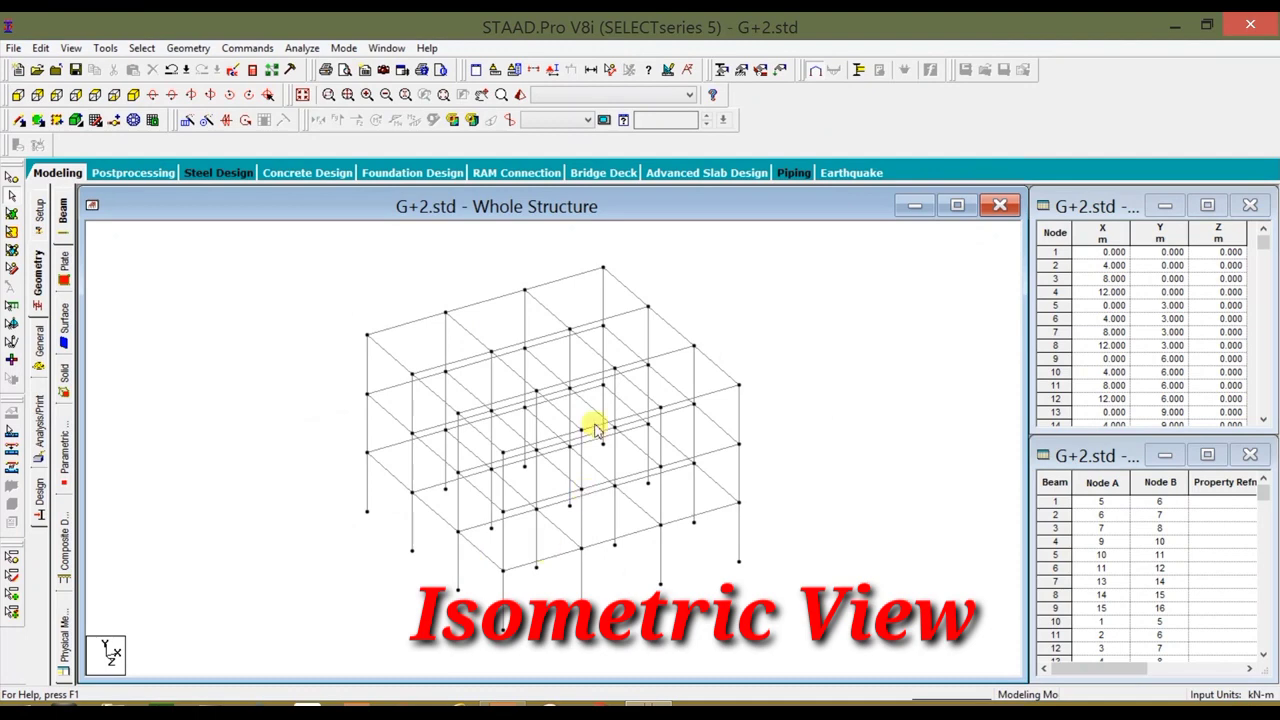
Examine the whole frame in the plan, front, bottom and isometric views
click(95, 96)
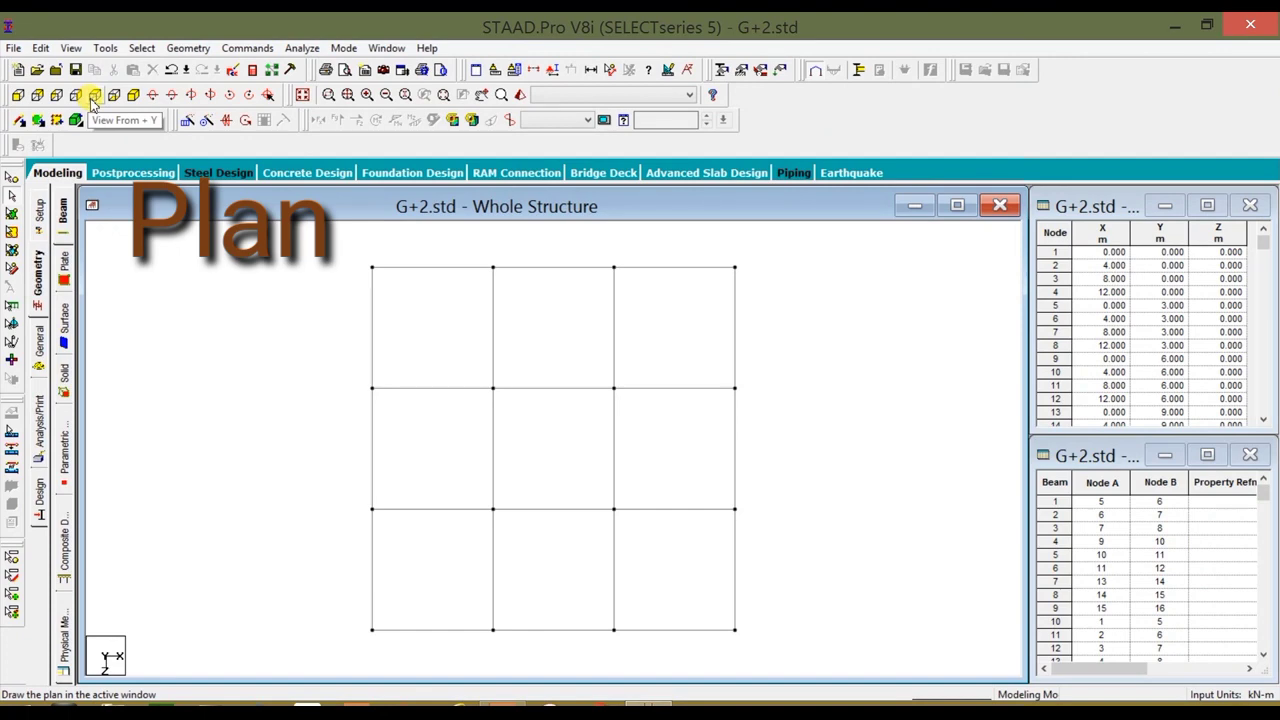
click(18, 96)
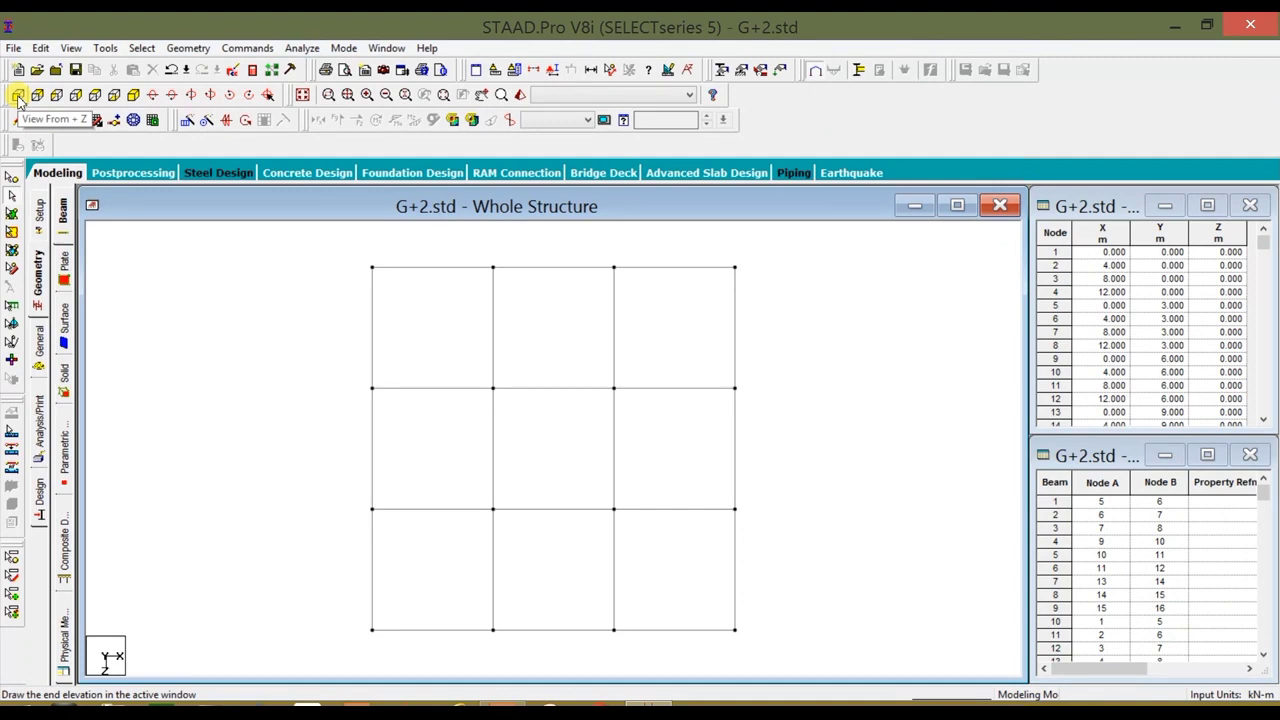
click(18, 96)
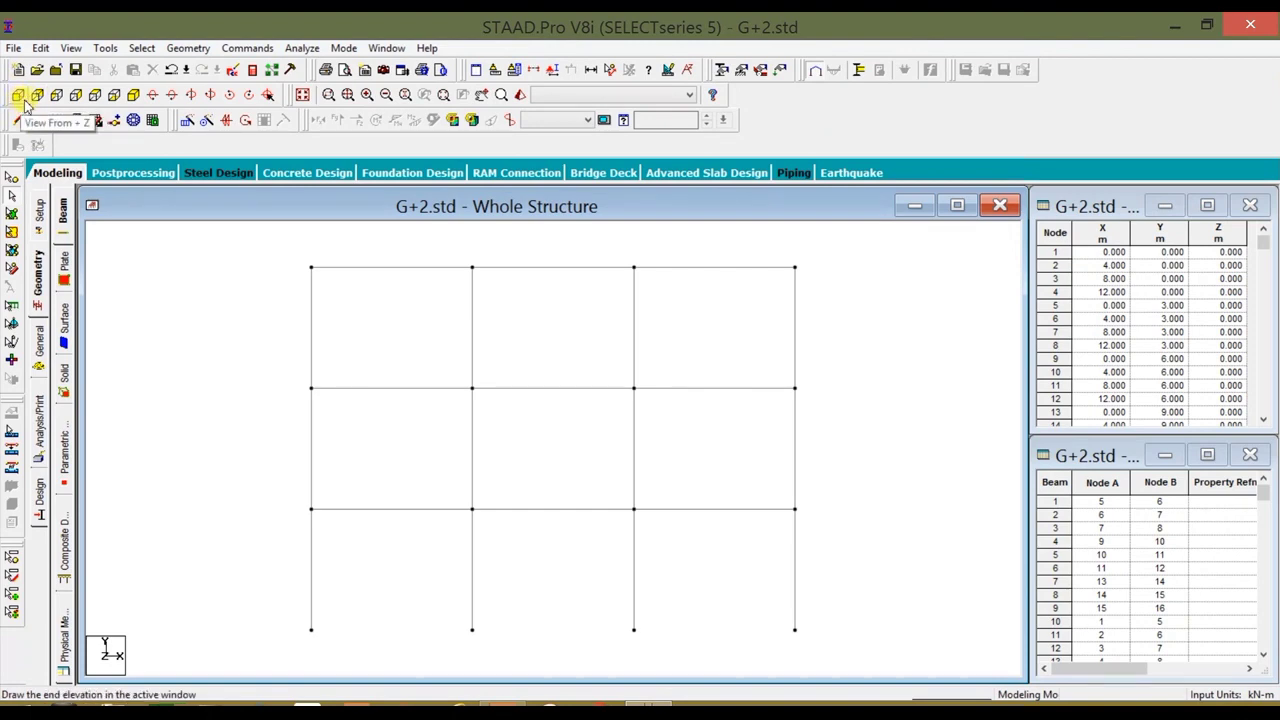
click(95, 99)
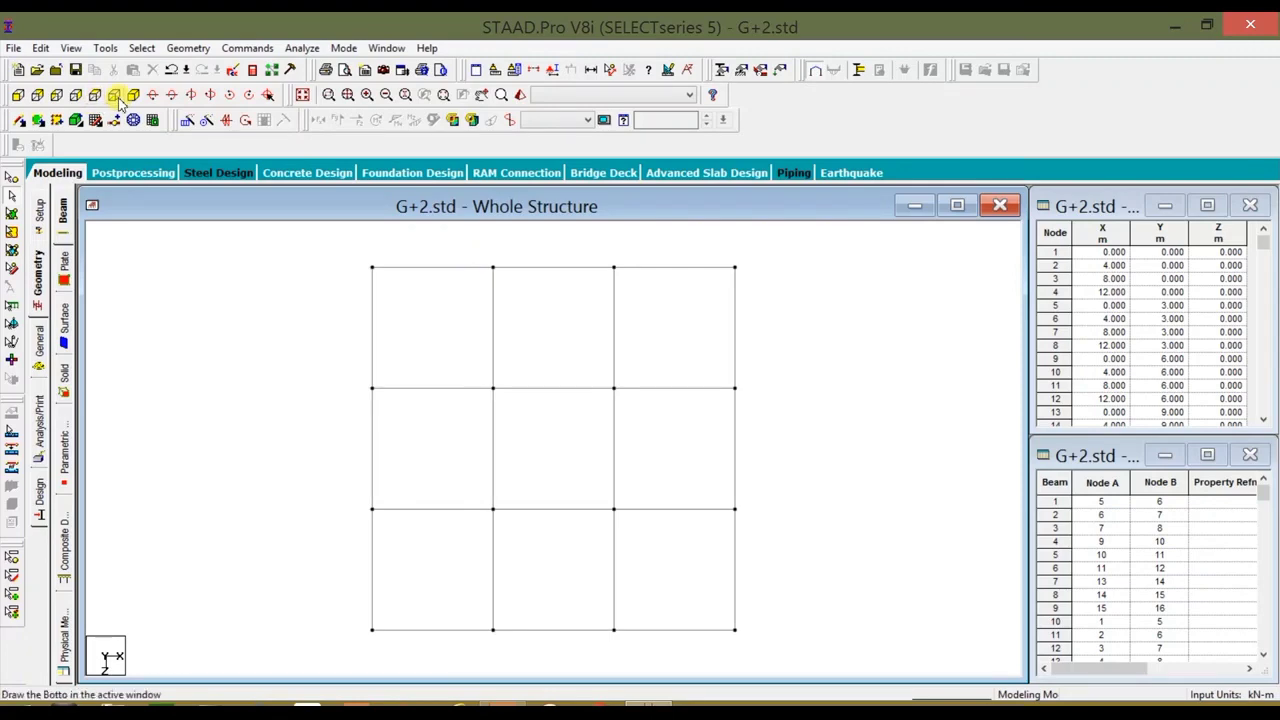
click(97, 97)
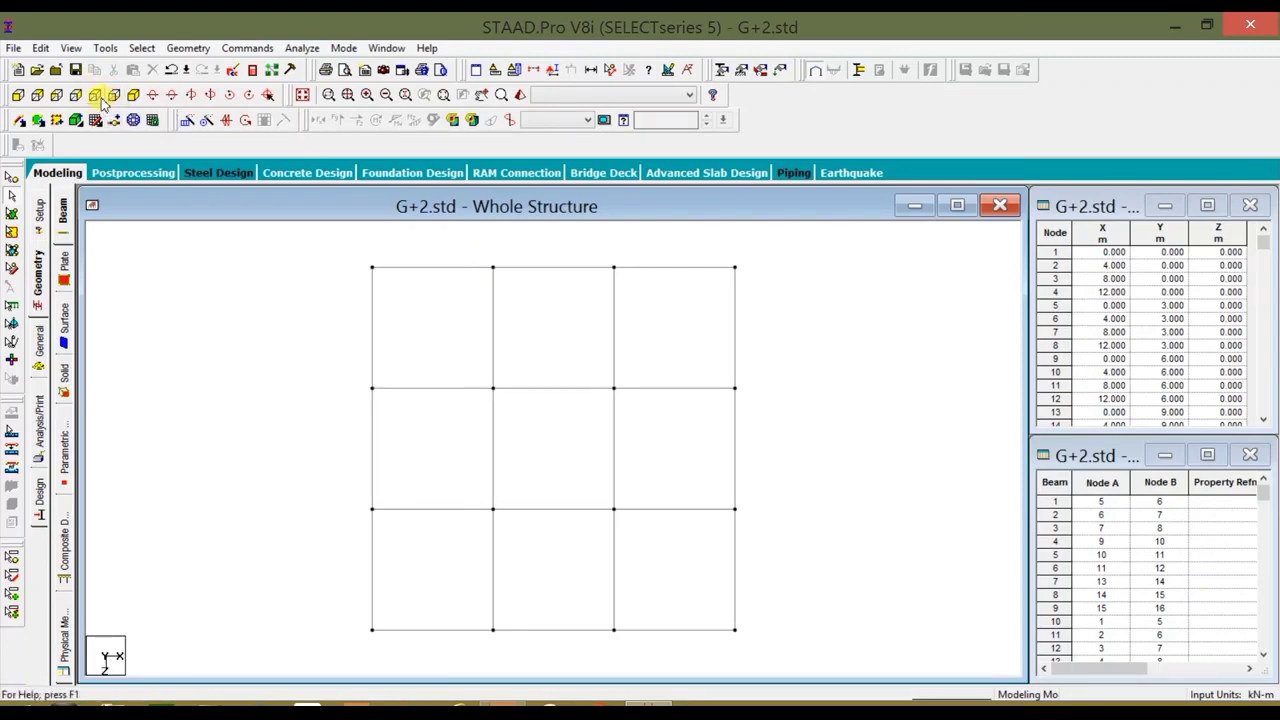
click(115, 97)
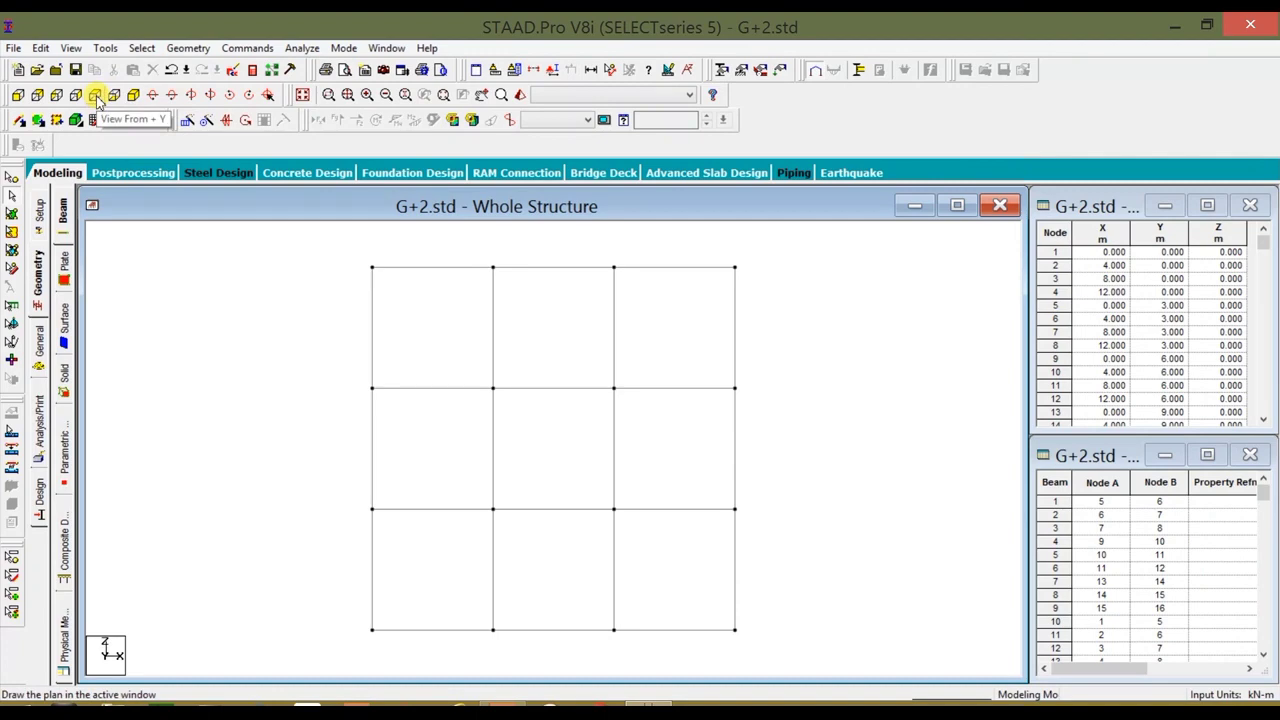
click(97, 99)
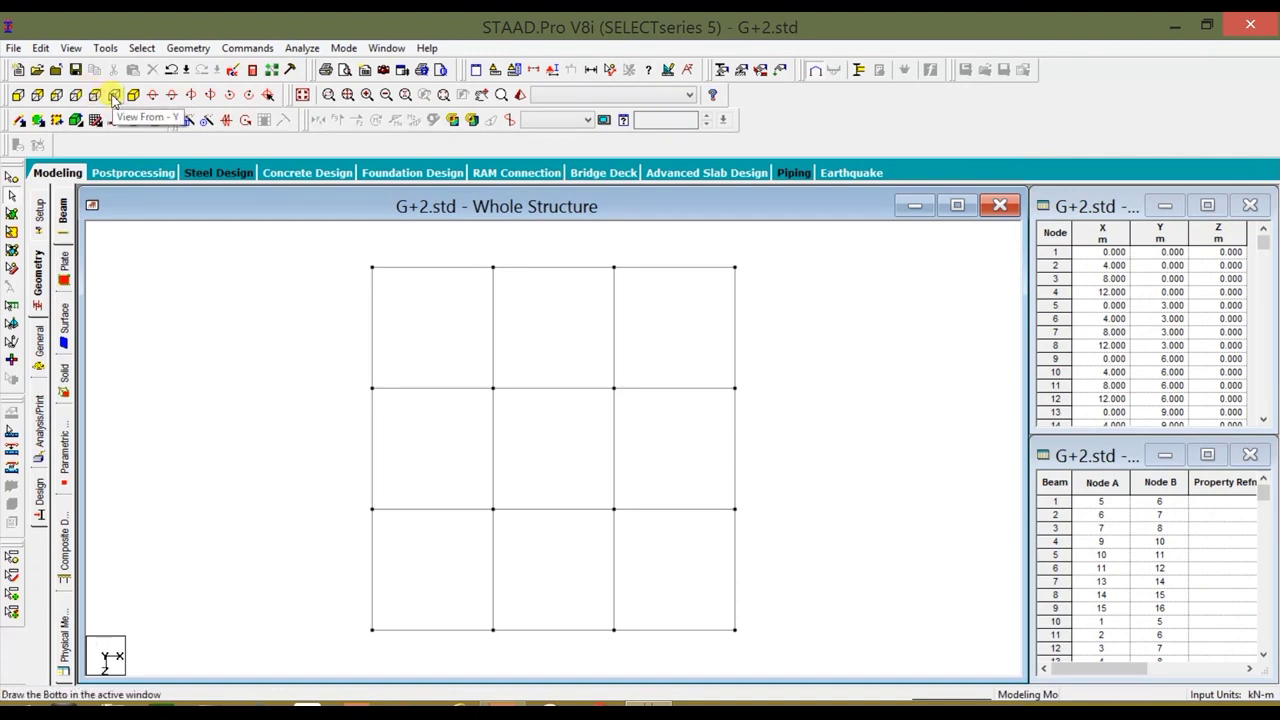
click(113, 97)
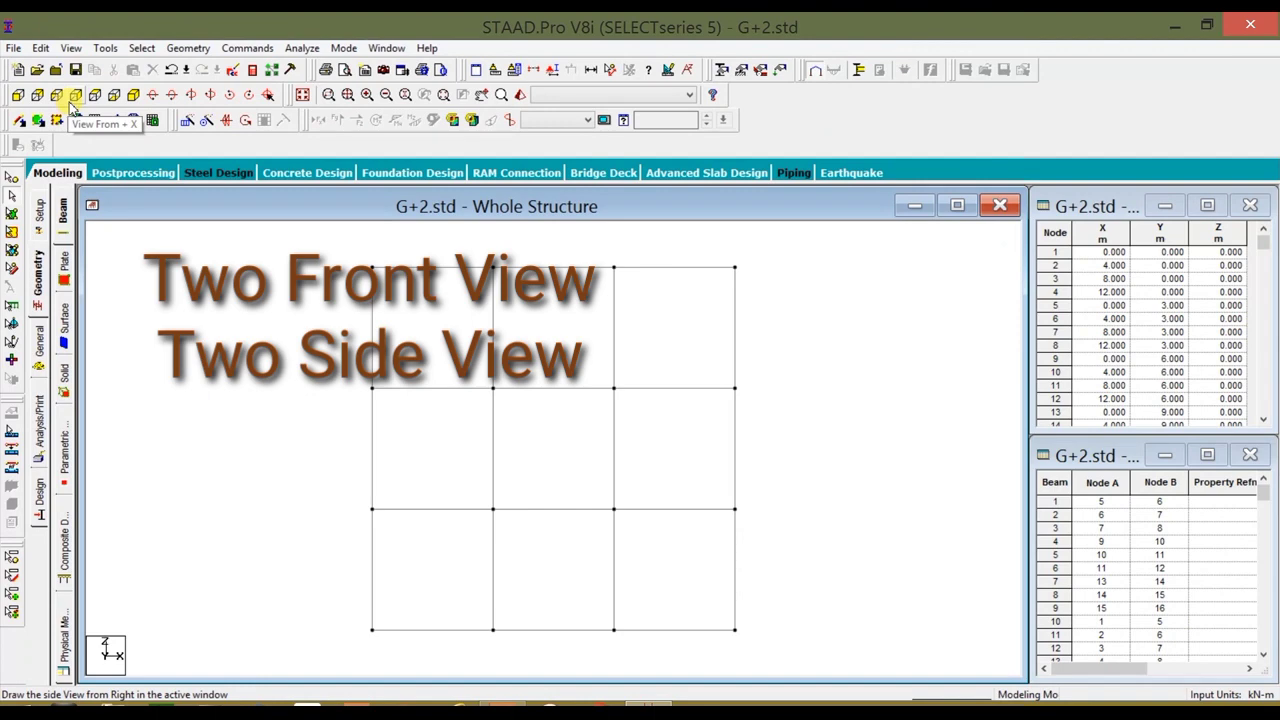
click(132, 96)
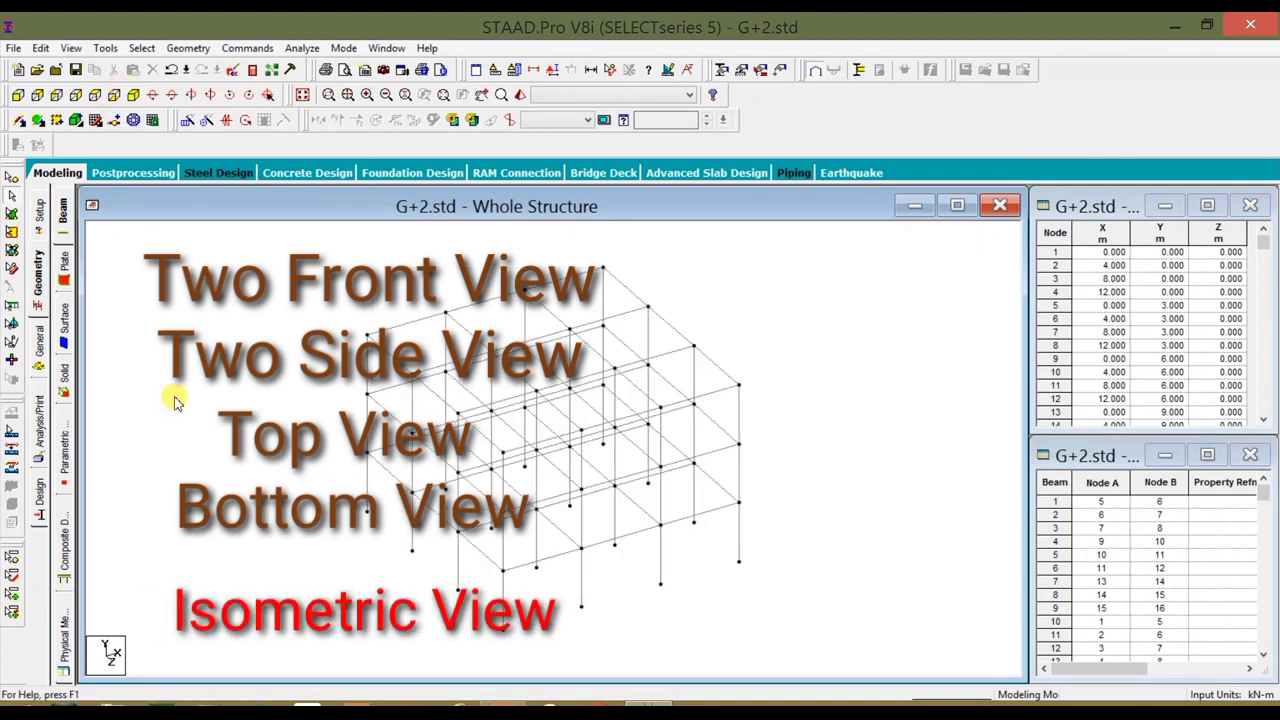
click(95, 100)
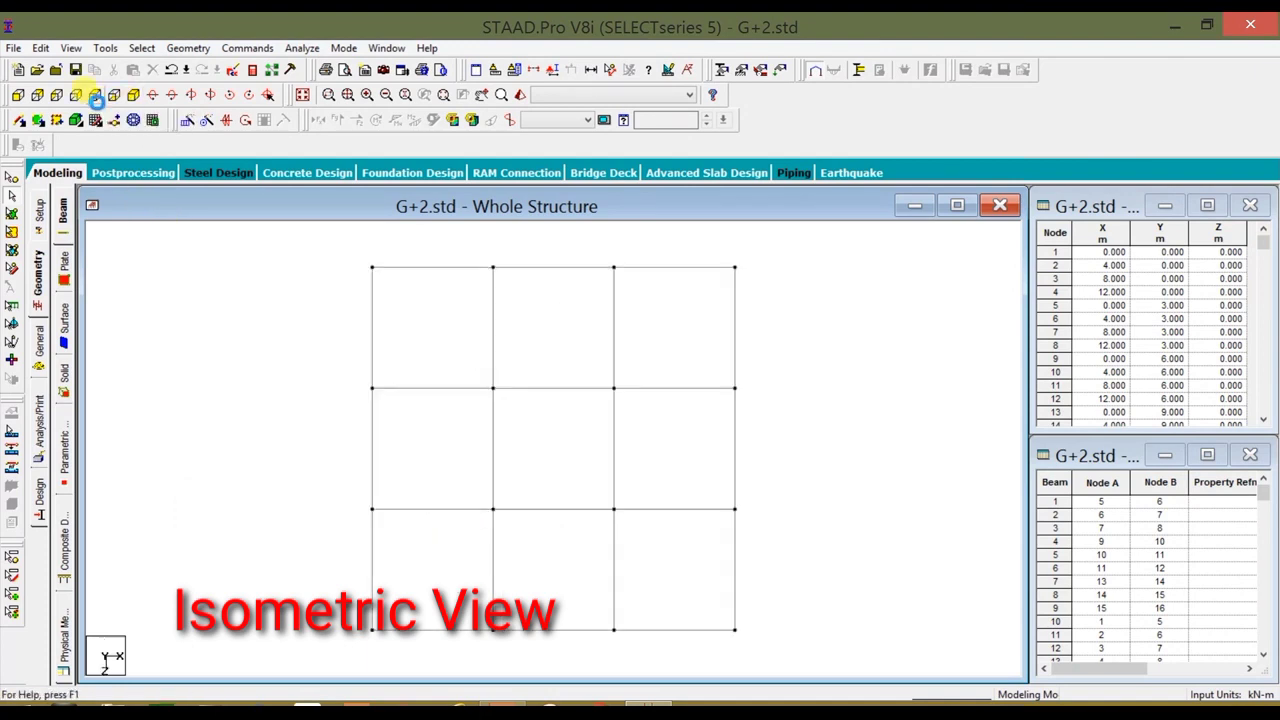
click(18, 97)
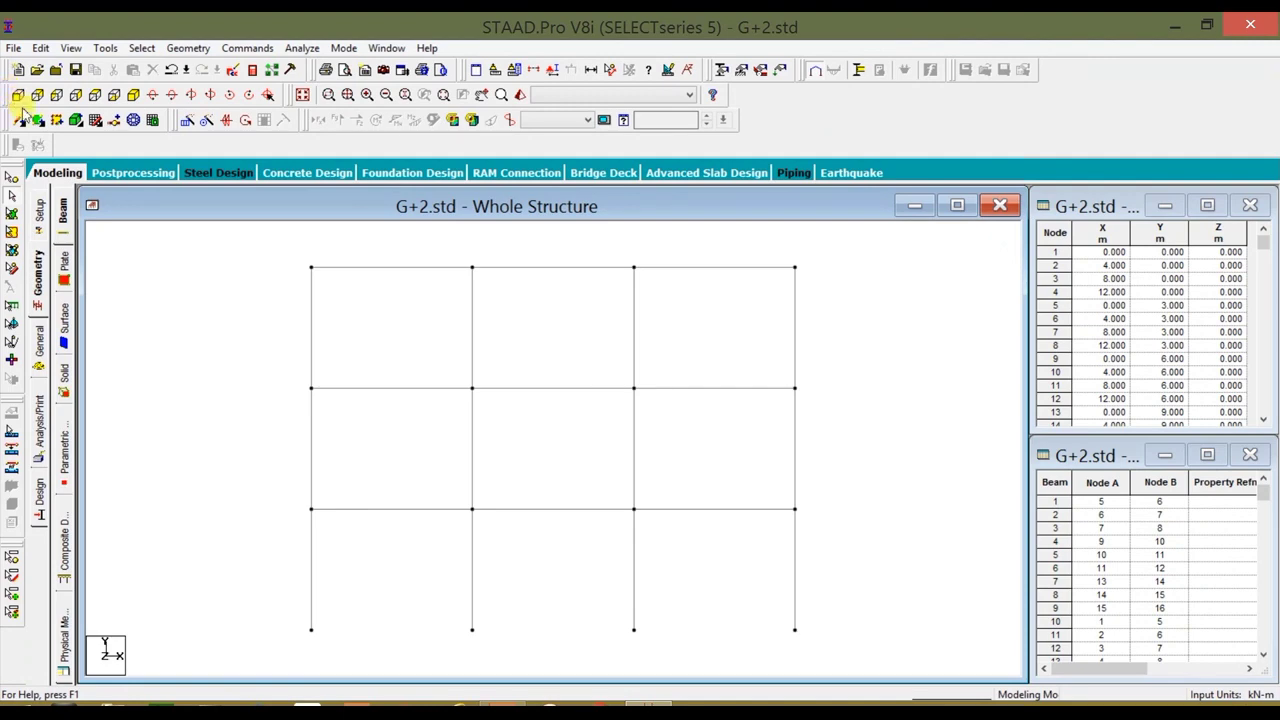
In plan view, define a new group named Outer_col with the Beam type
click(93, 96)
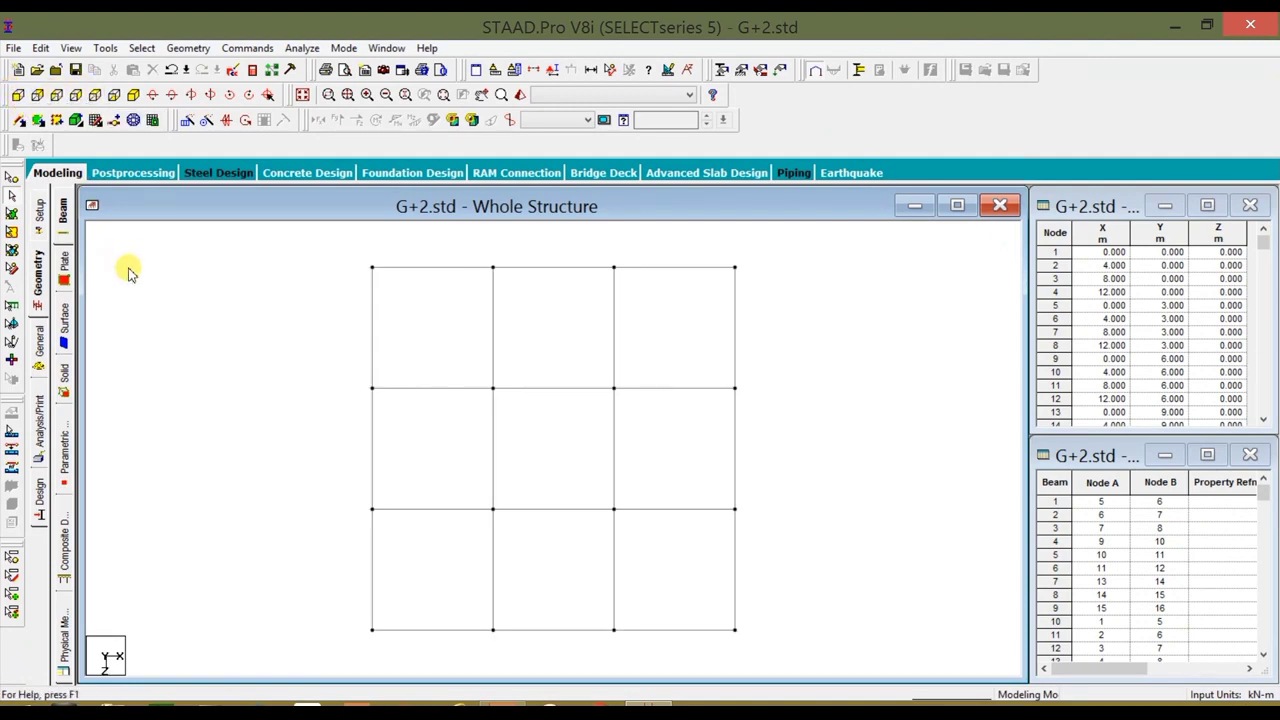
key(ctrl+g)
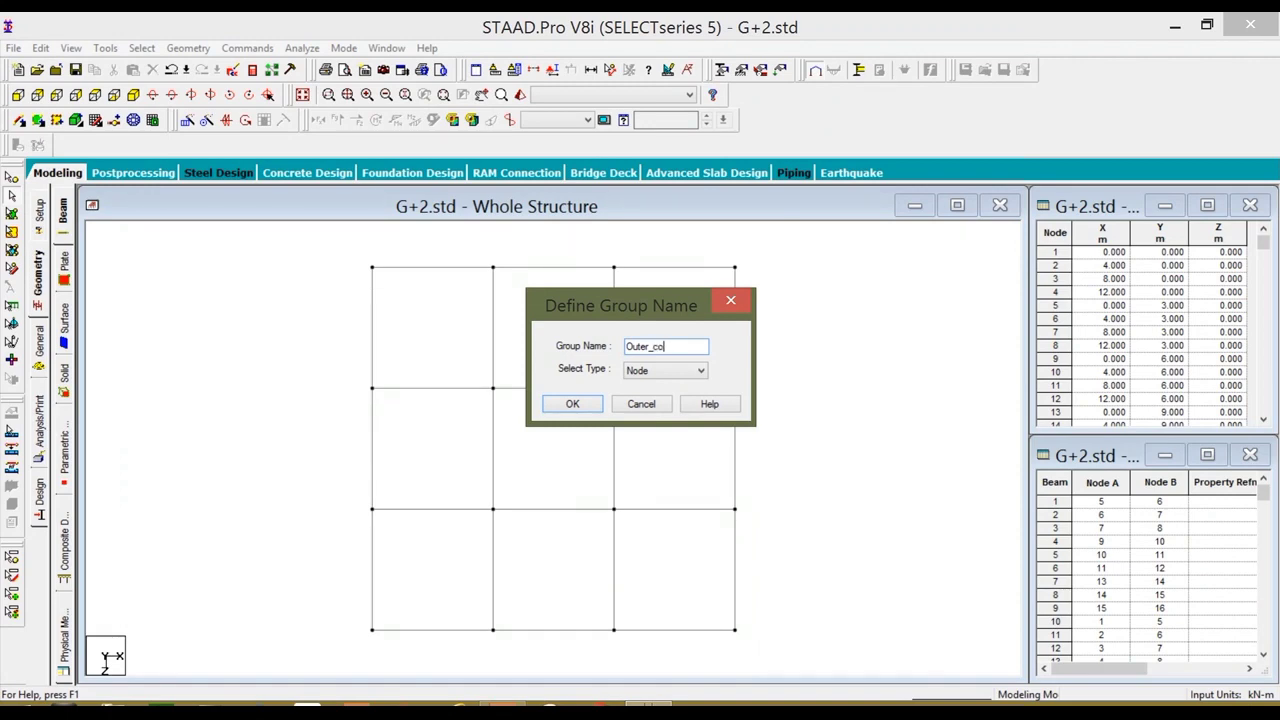
click(665, 371)
click(662, 393)
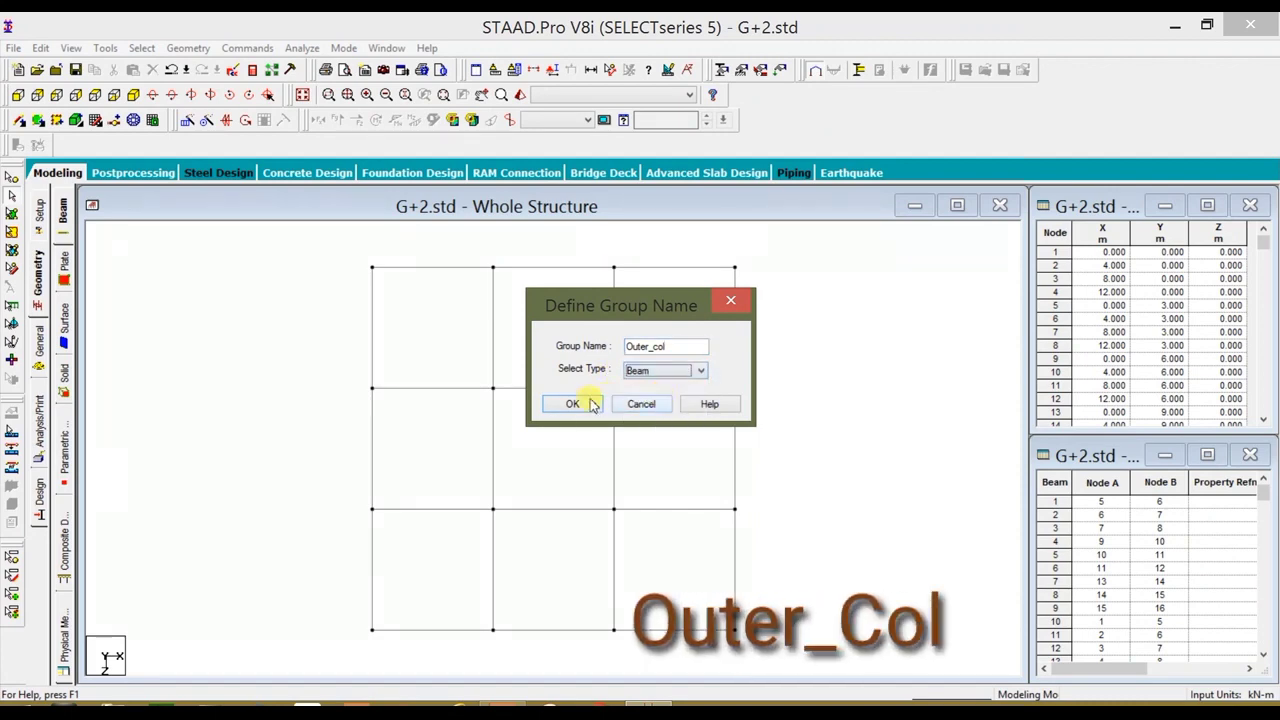
click(576, 404)
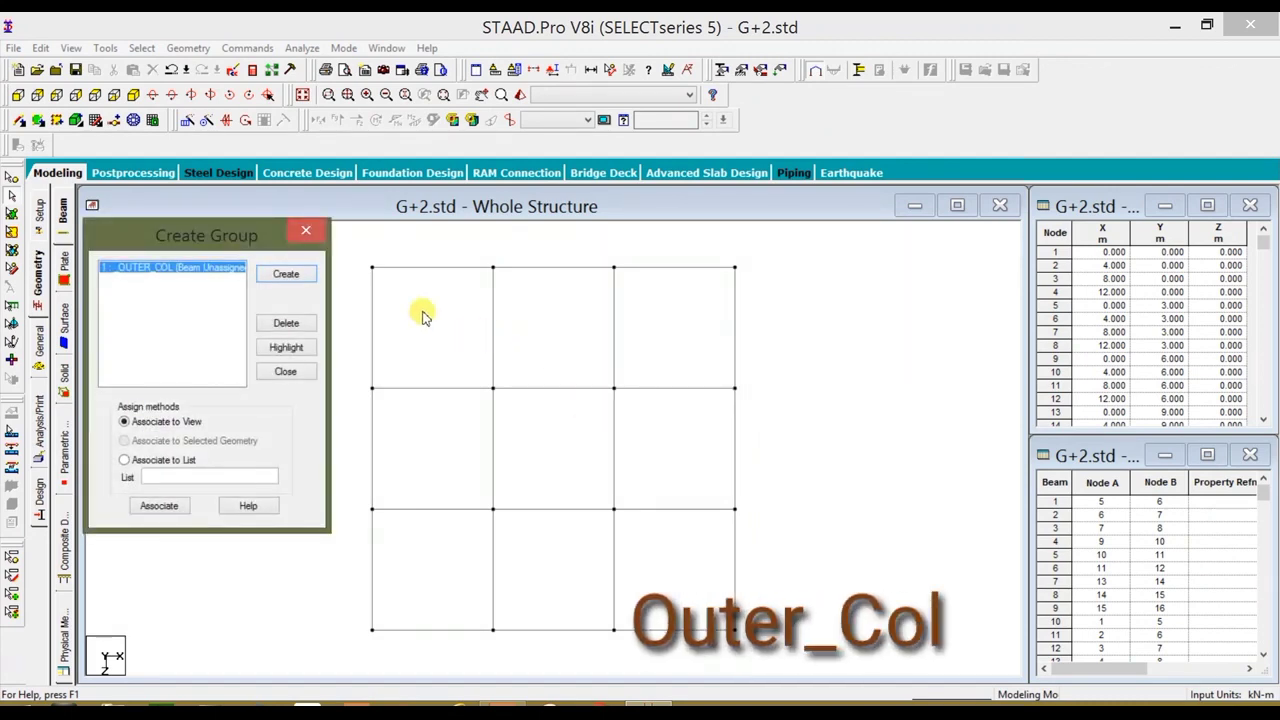
Select all the perimeter columns of the frame in plan view and associate them with the OUTER_COL group
click(362, 257)
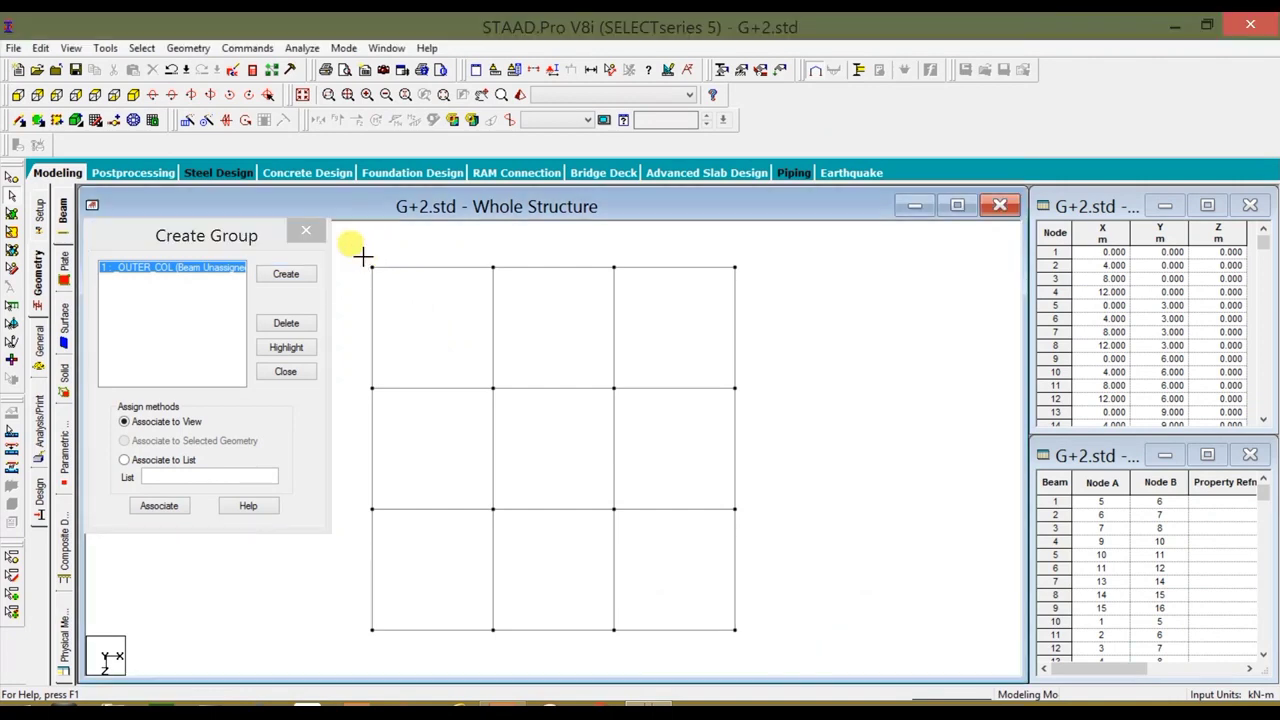
drag(389, 278, 396, 282)
ctrl+drag(468, 248, 521, 293)
ctrl+drag(580, 251, 651, 281)
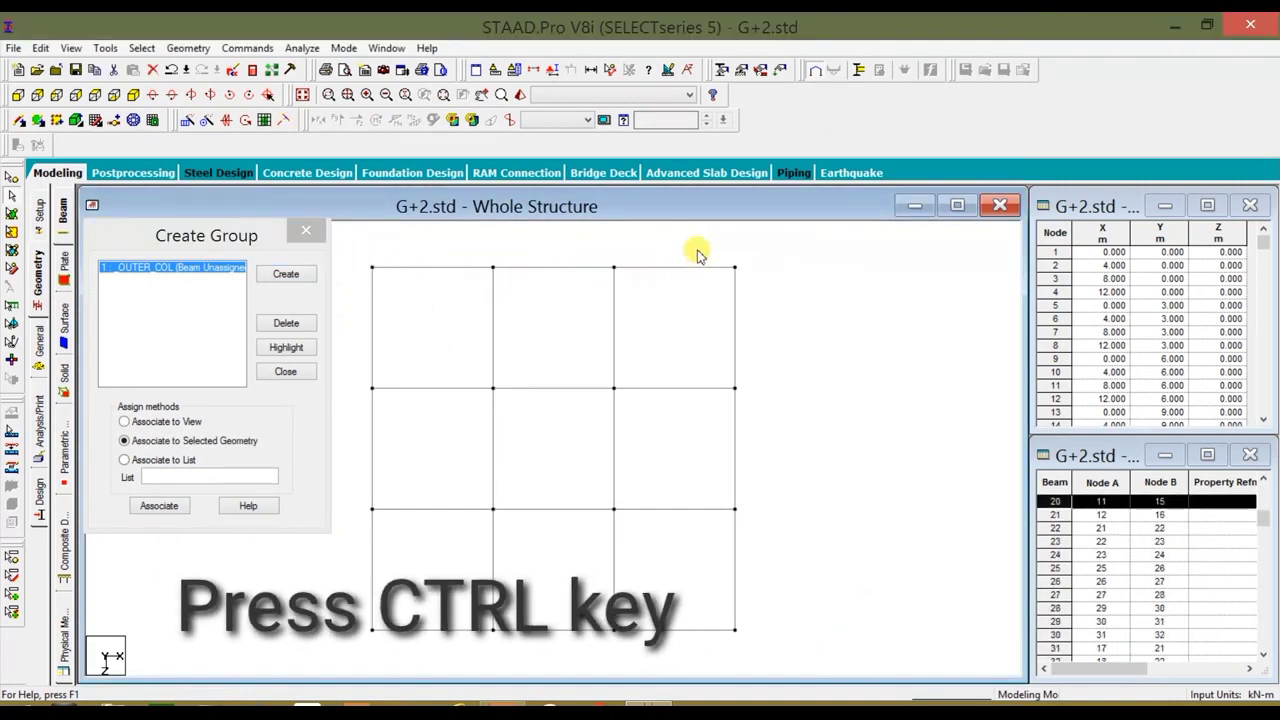
ctrl+drag(748, 283, 749, 284)
ctrl+drag(724, 378, 744, 421)
ctrl+drag(724, 498, 748, 536)
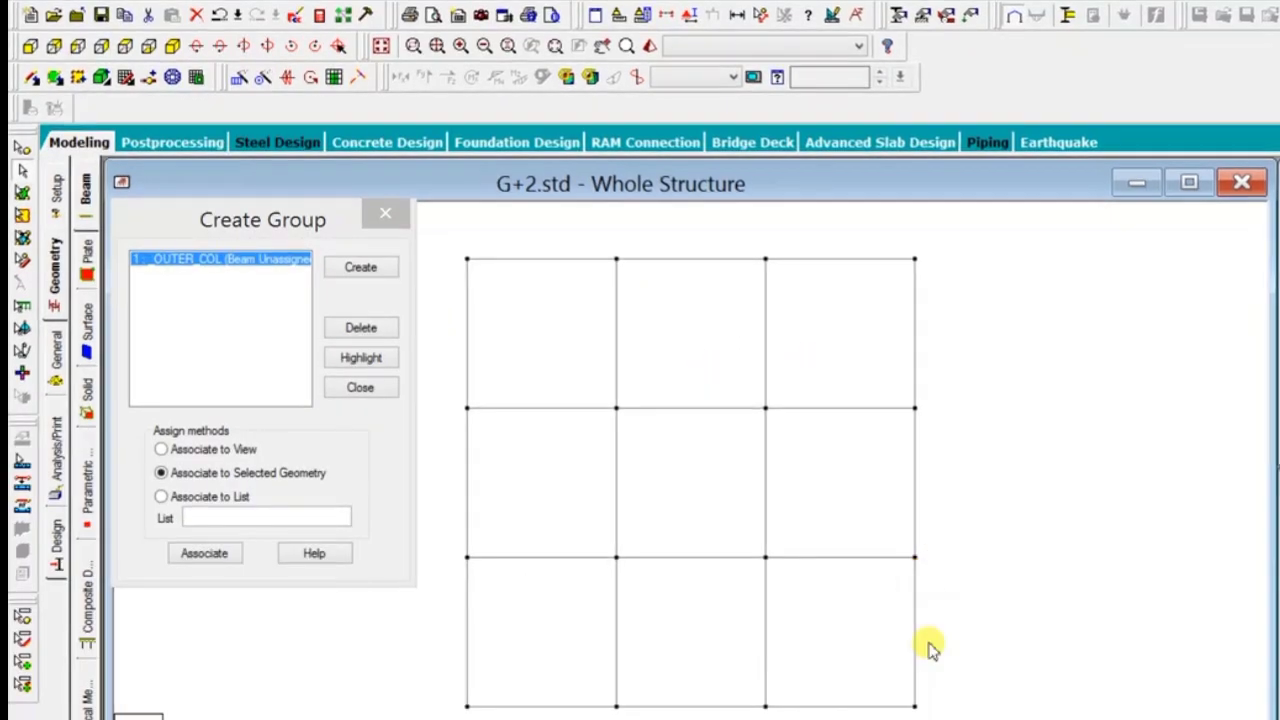
ctrl+drag(930, 590, 931, 591)
ctrl+drag(884, 688, 955, 719)
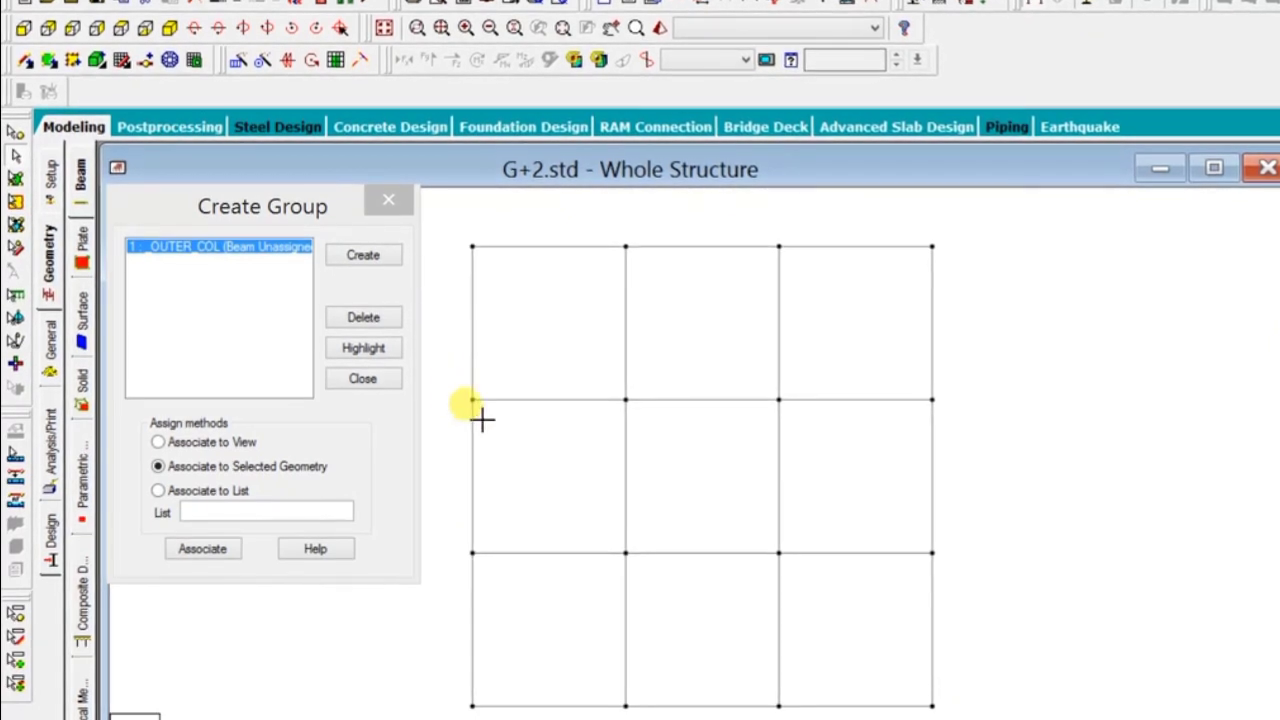
click(175, 22)
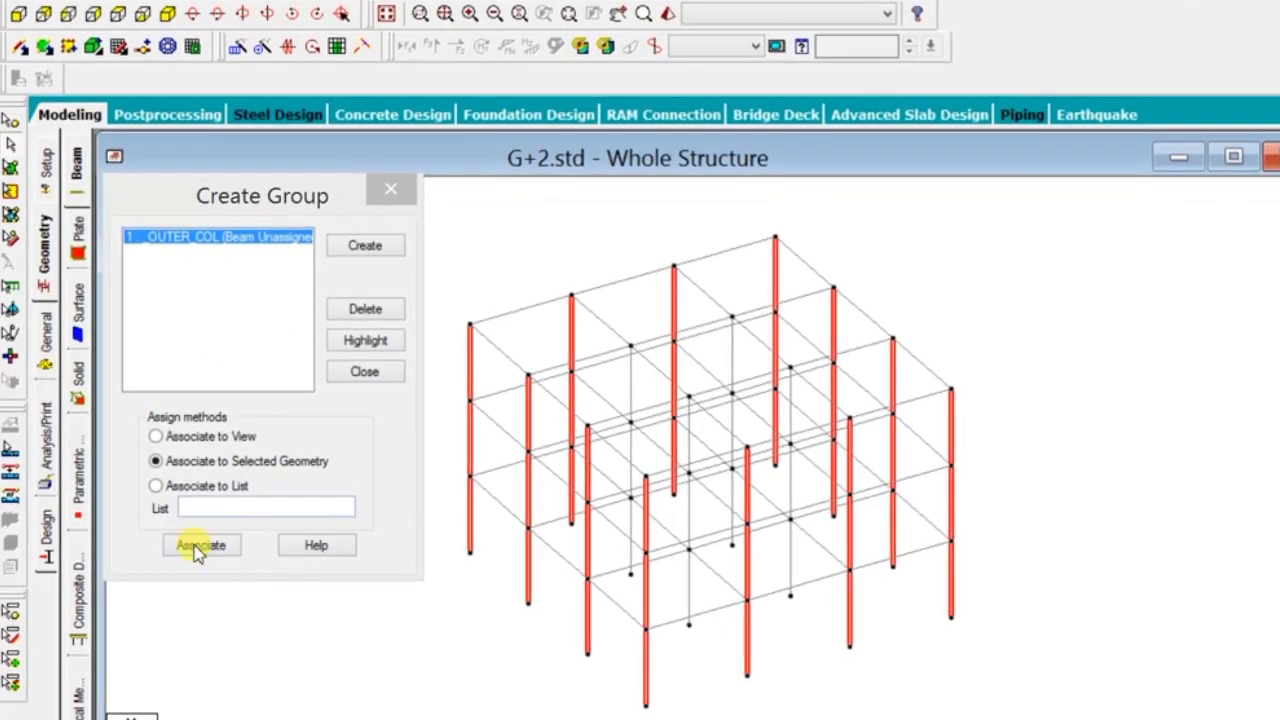
click(199, 544)
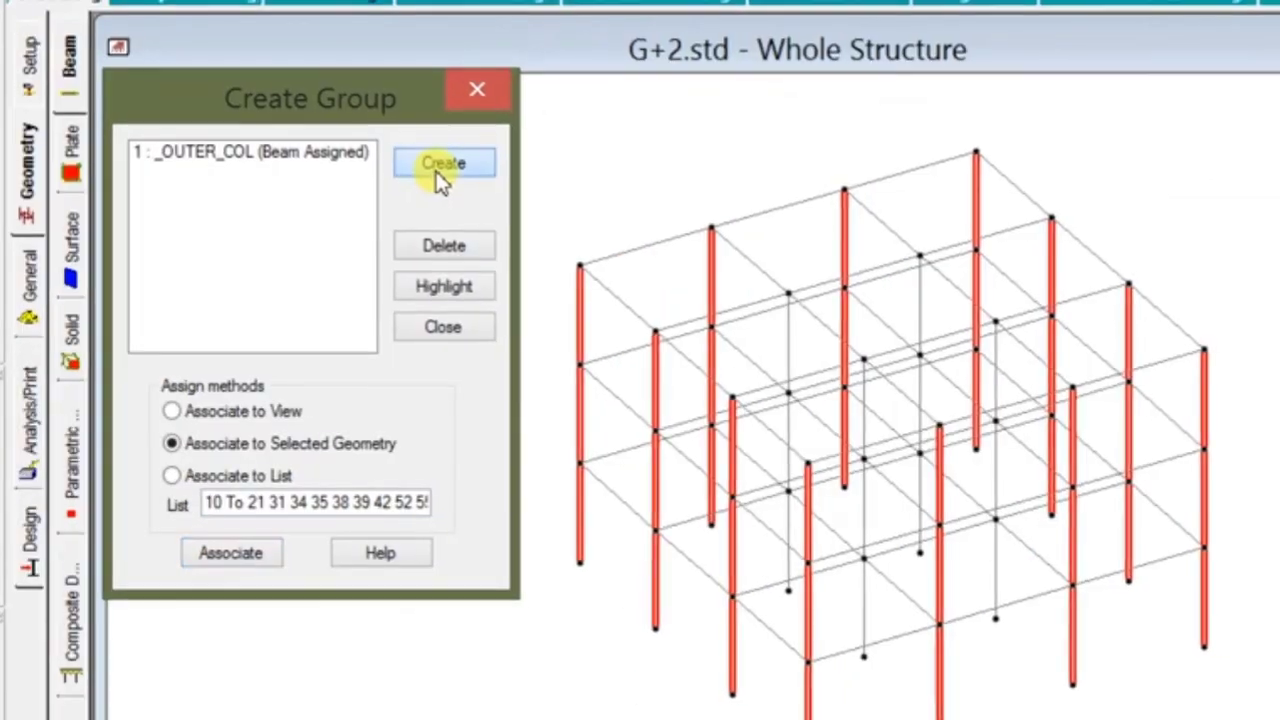
Define a new group named inner_col with the Beam type and clear the column selection
click(366, 245)
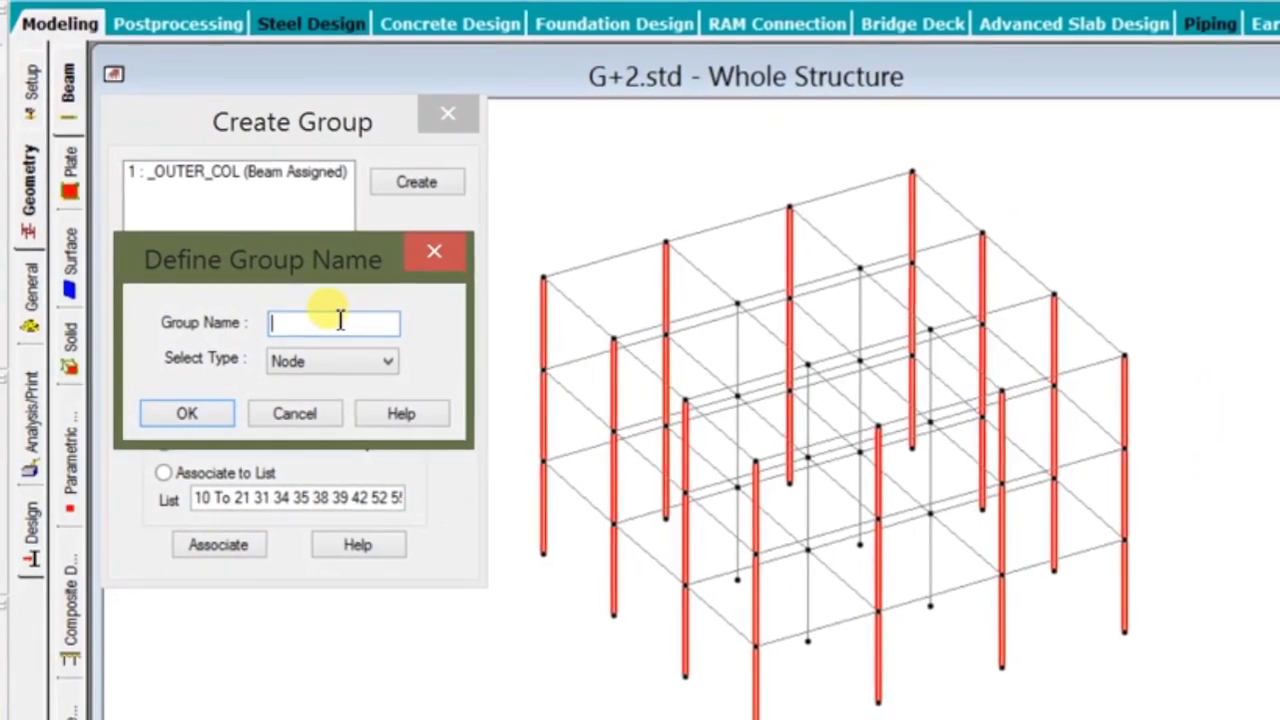
text(inner_col)
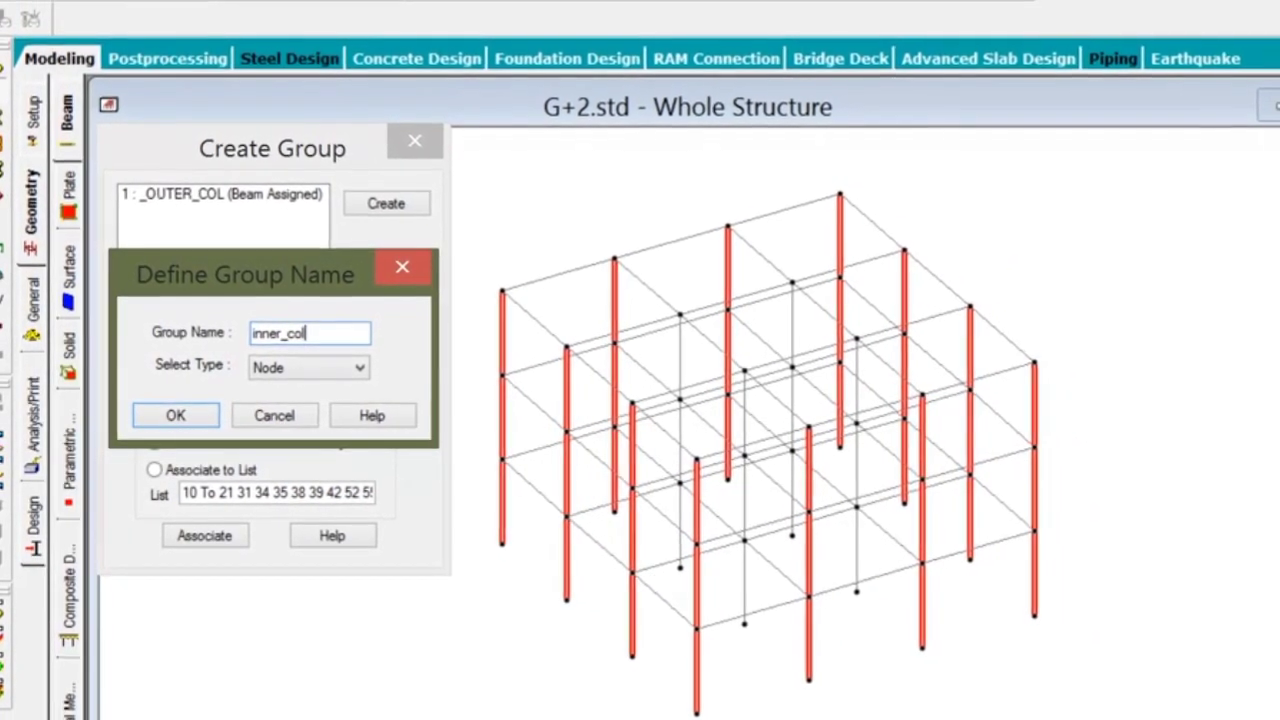
click(305, 367)
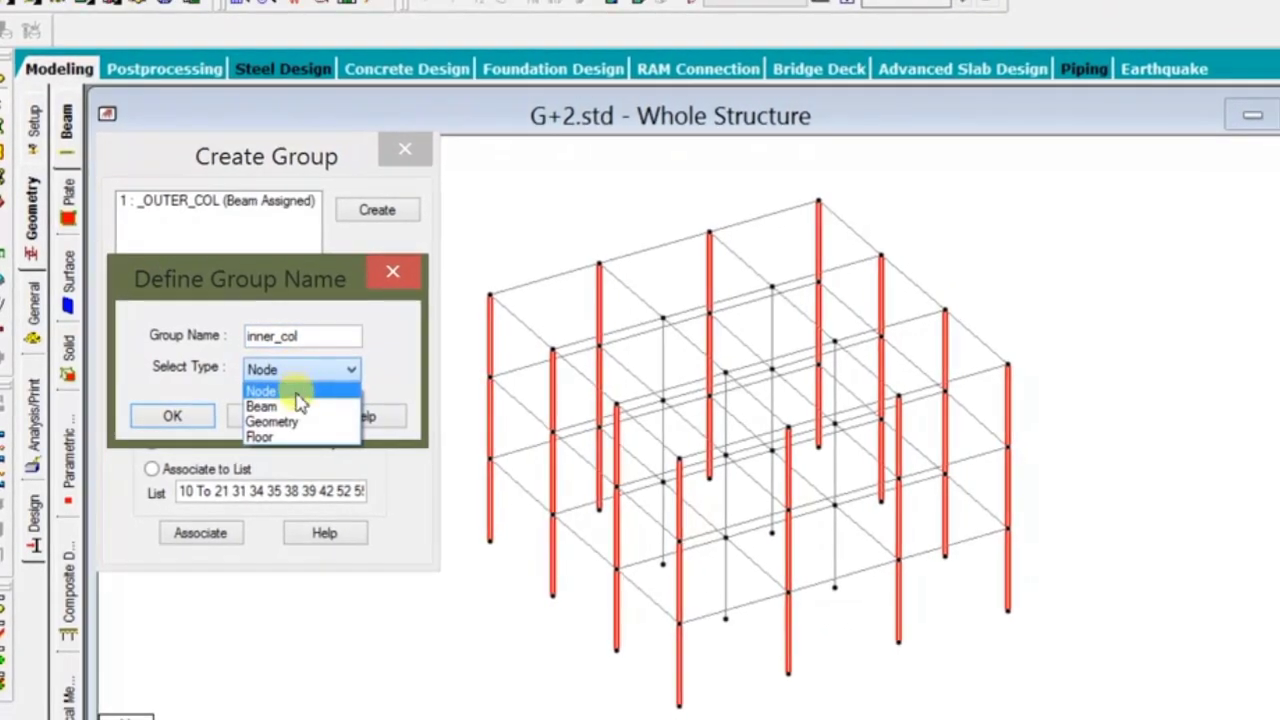
click(300, 404)
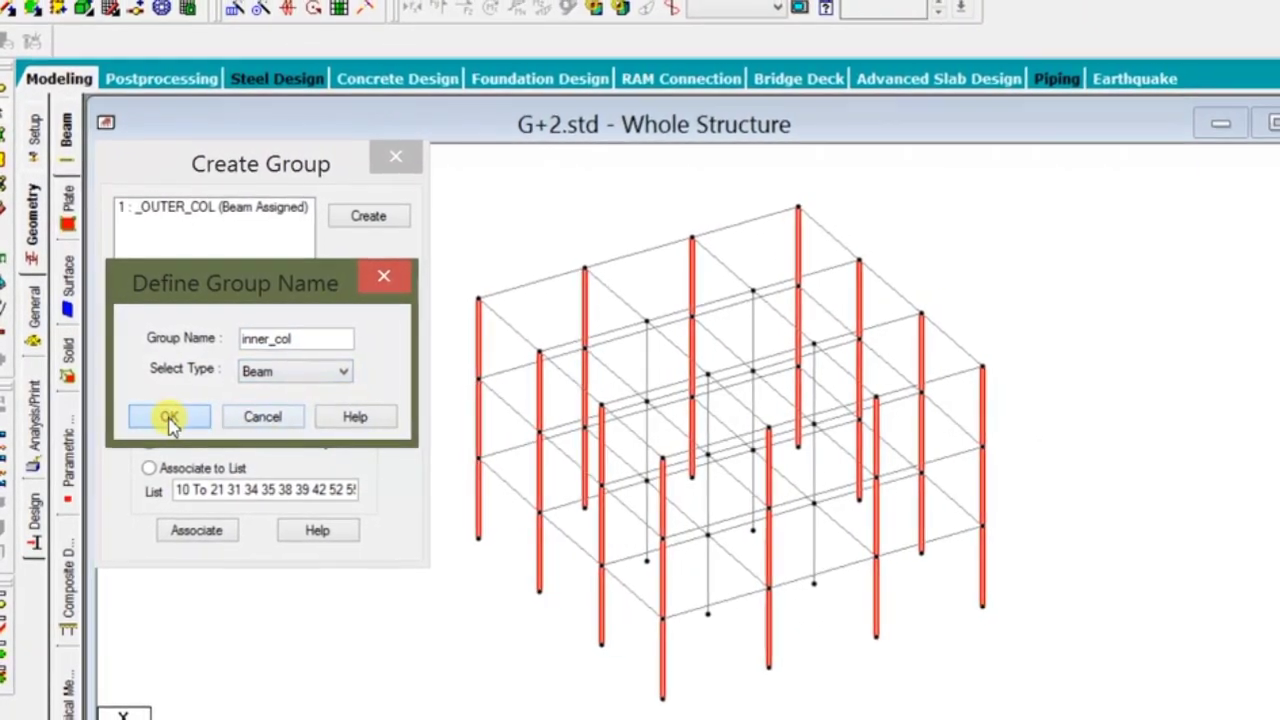
click(170, 420)
click(1020, 217)
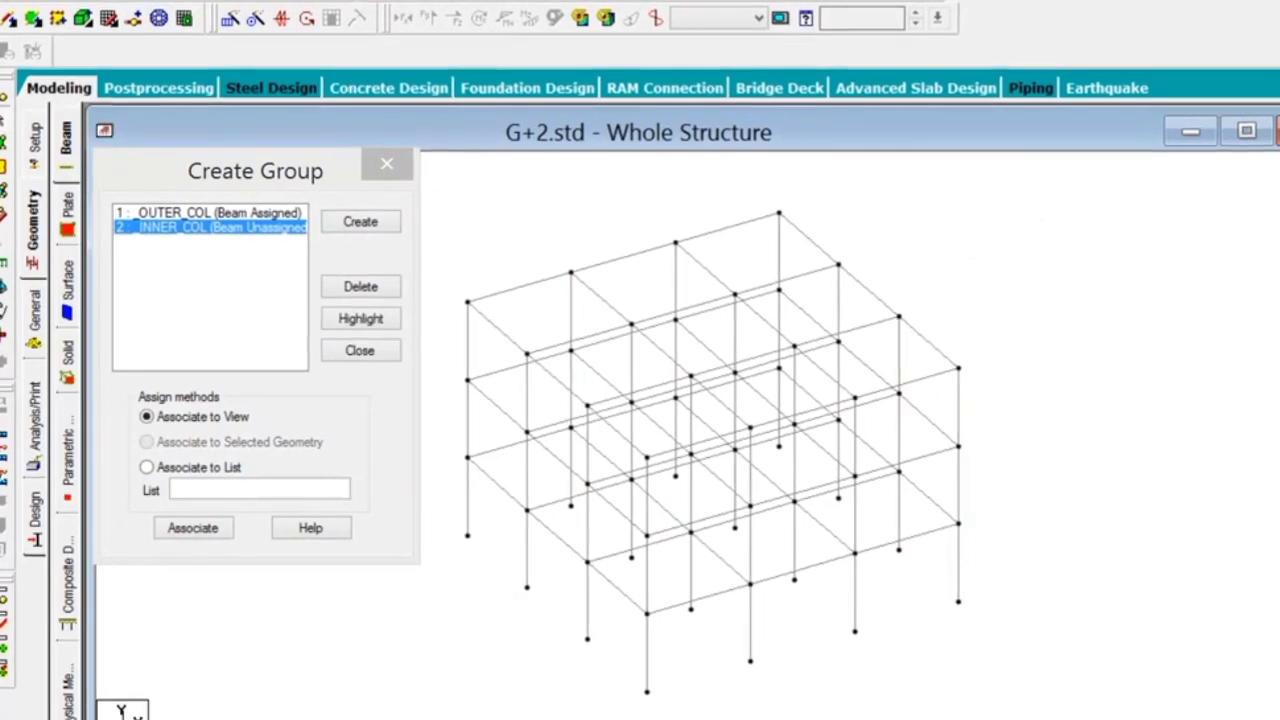
Select the four interior column lines in plan view and associate them with the INNER_COL group
click(107, 2)
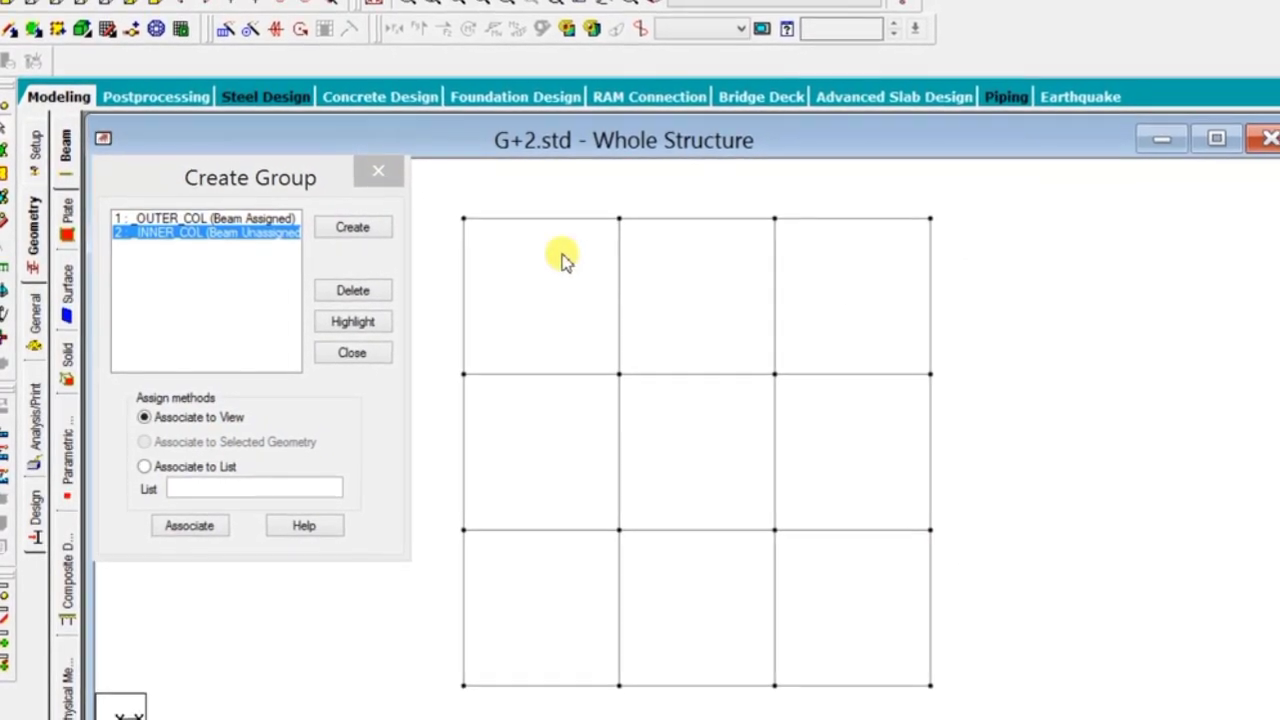
drag(584, 356, 632, 403)
ctrl+drag(735, 359, 774, 399)
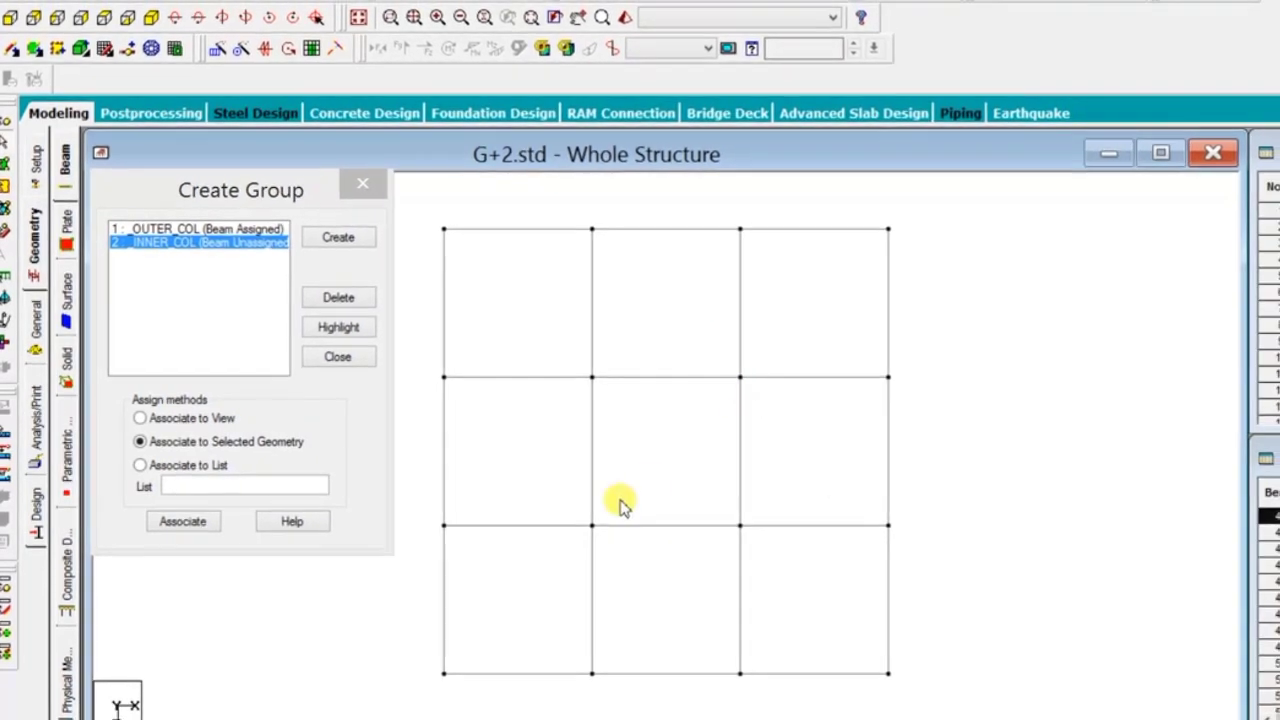
ctrl+drag(579, 512, 606, 547)
ctrl+drag(691, 499, 729, 531)
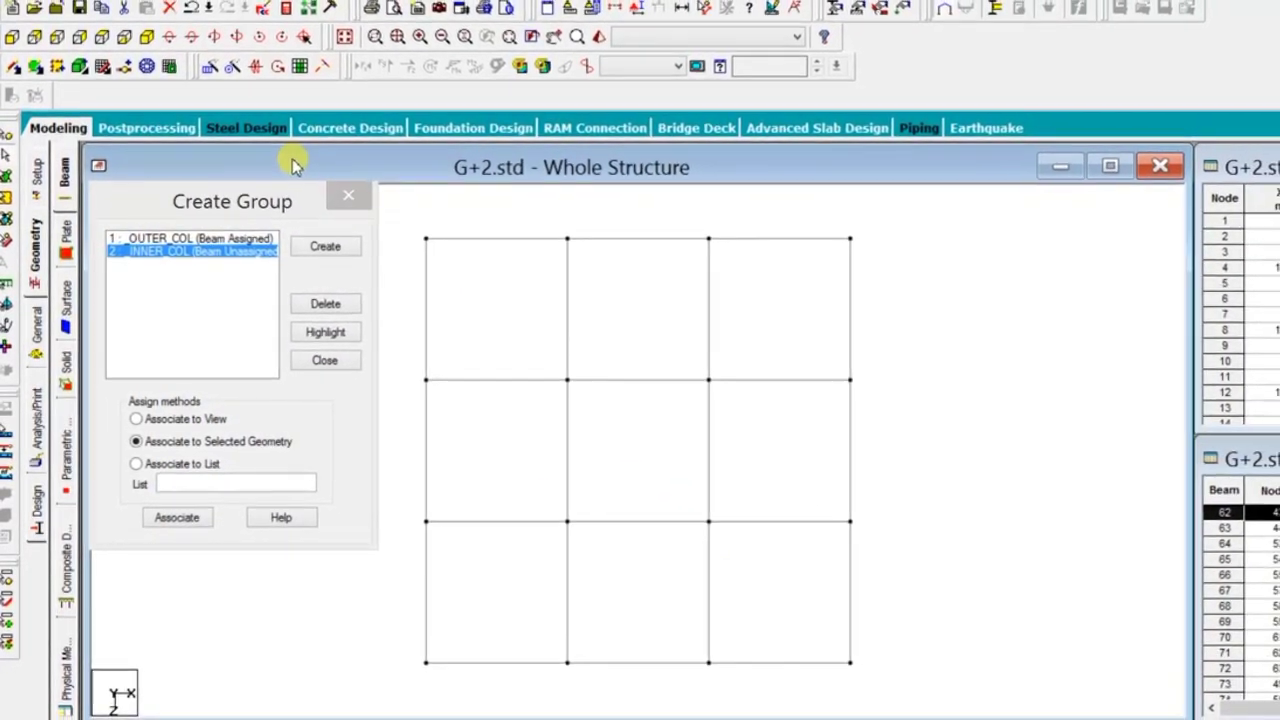
click(147, 36)
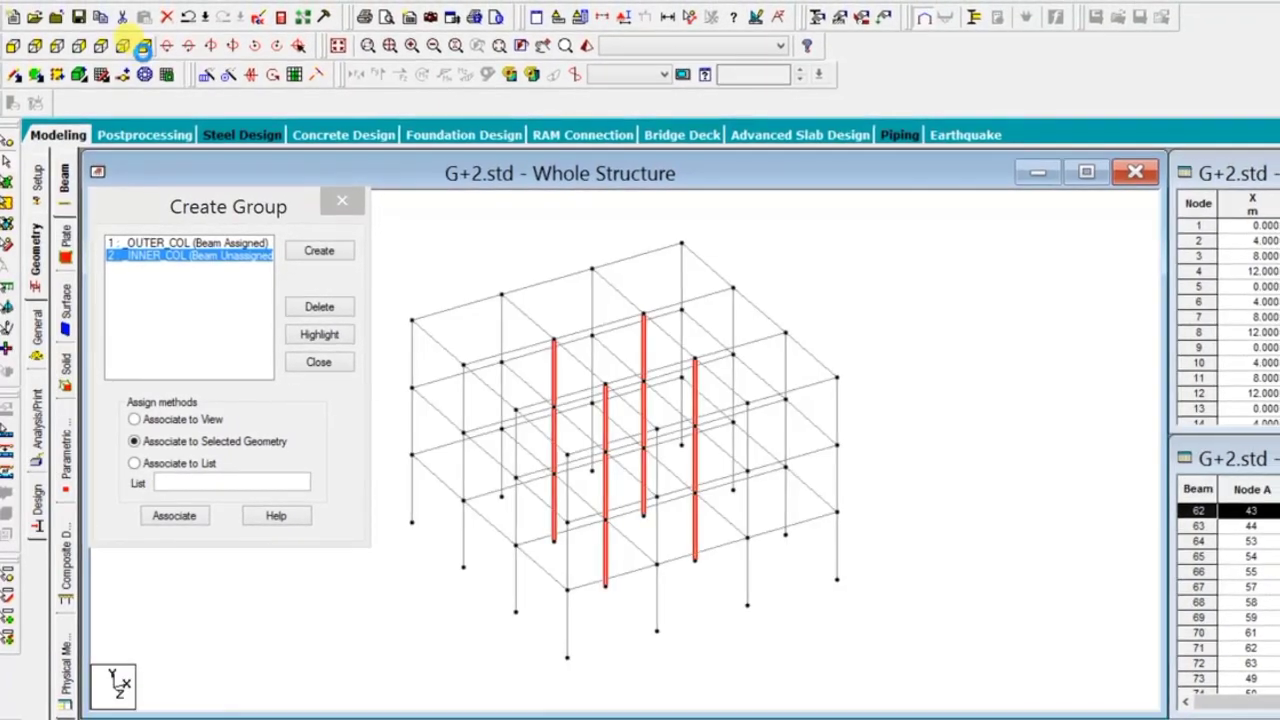
click(188, 518)
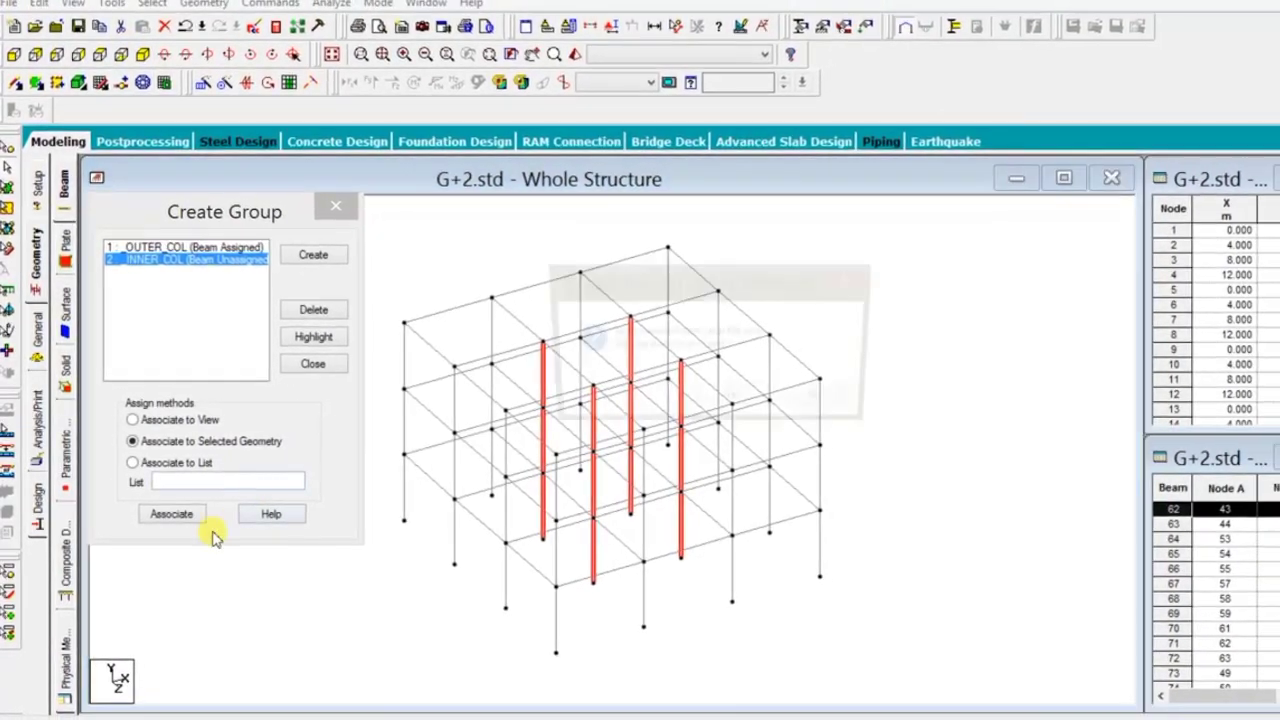
click(812, 405)
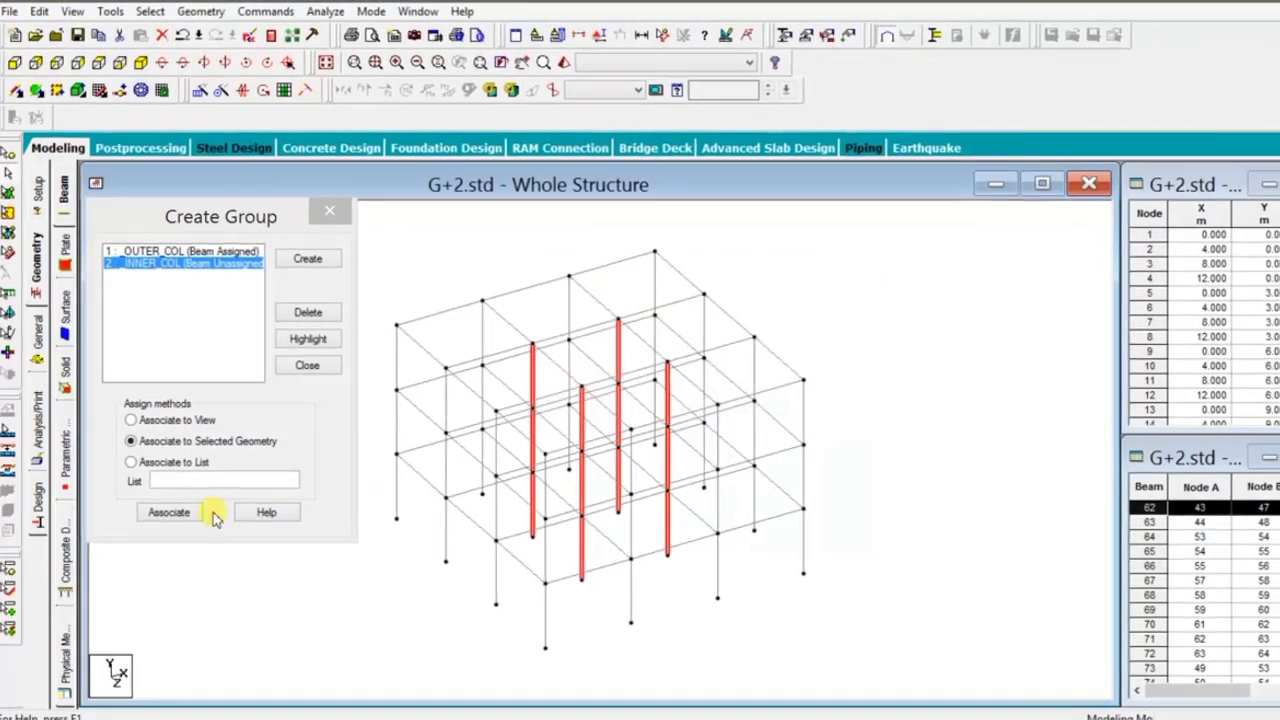
click(176, 513)
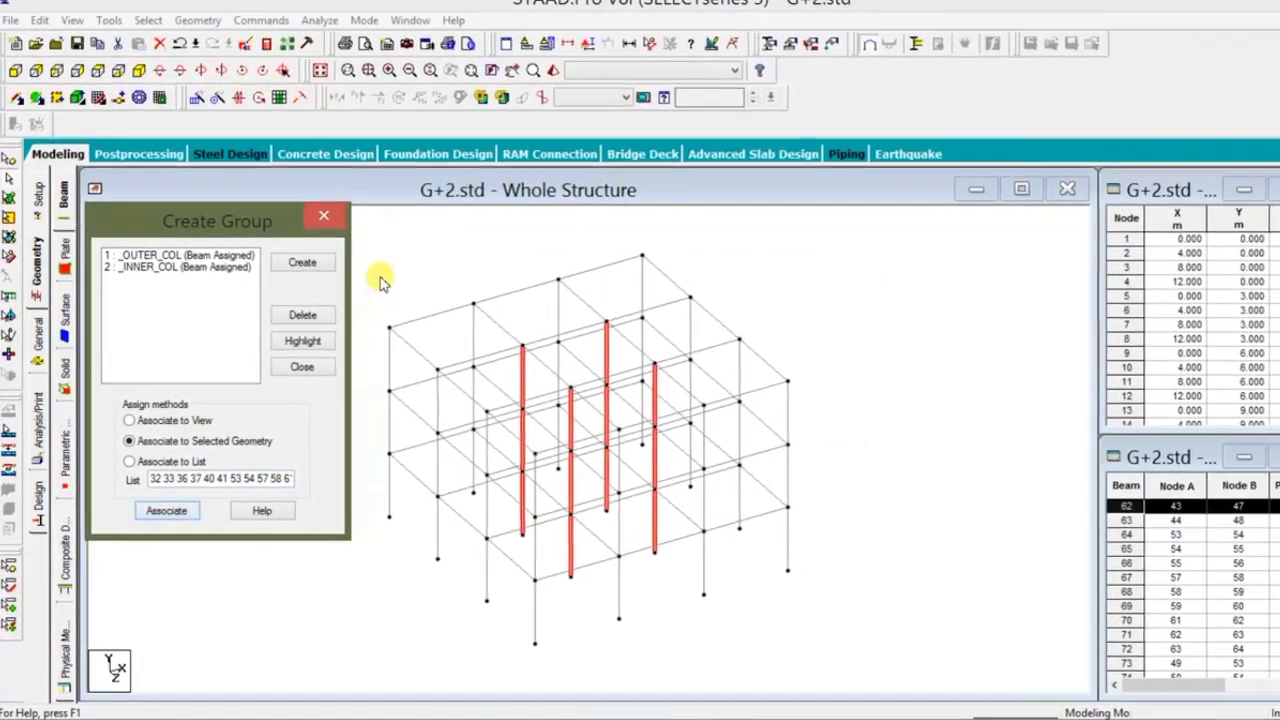
Define a new group named Outer_BEam with the Beam type and clear the column selection
click(300, 270)
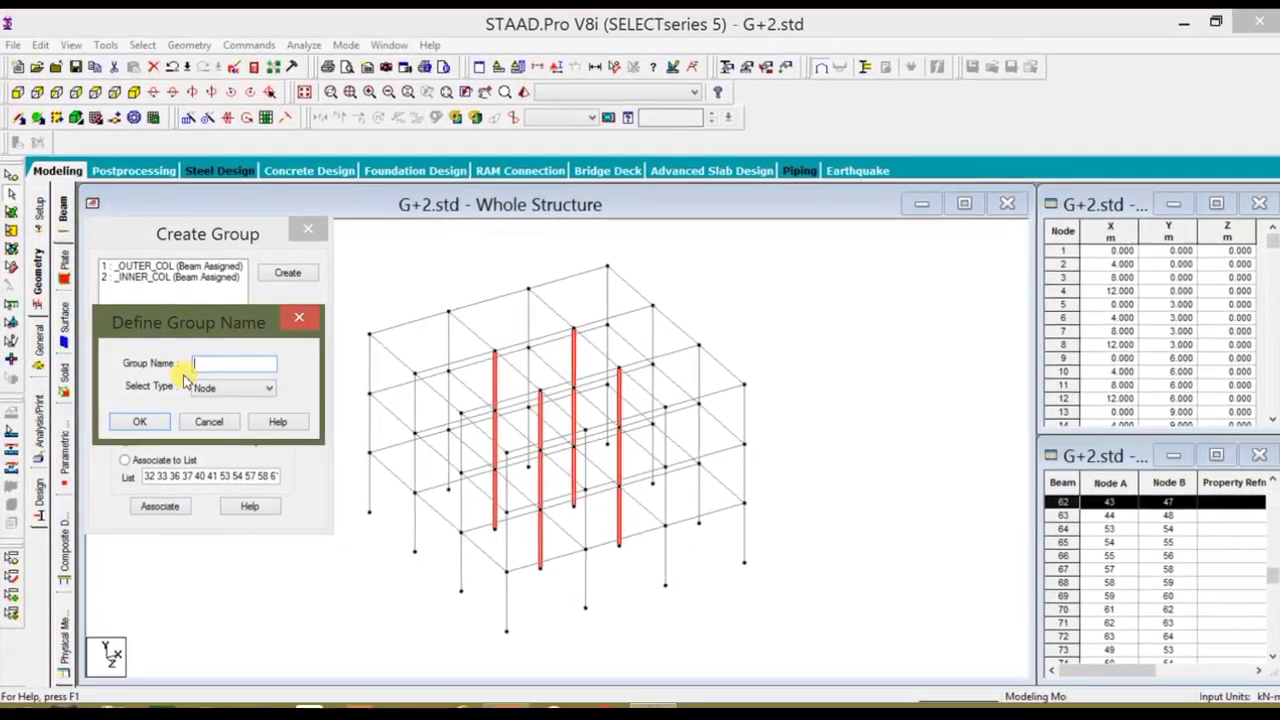
text(Outer_BEam)
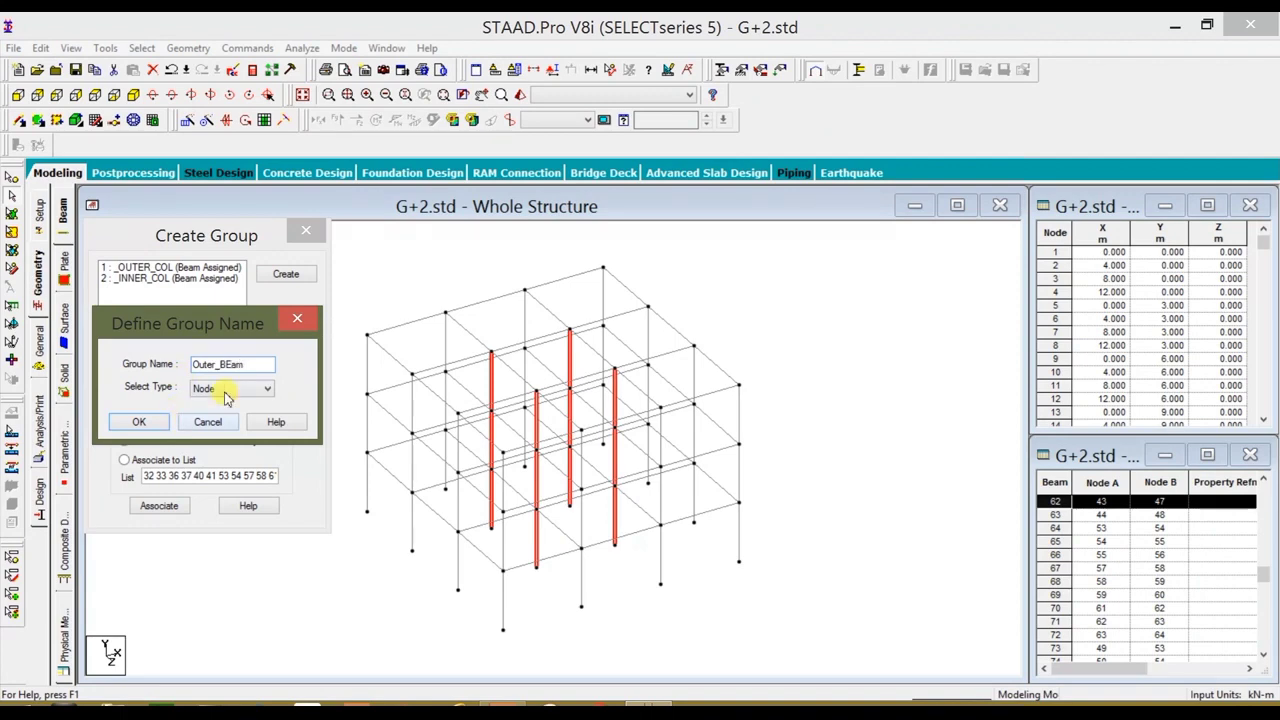
click(226, 397)
click(220, 415)
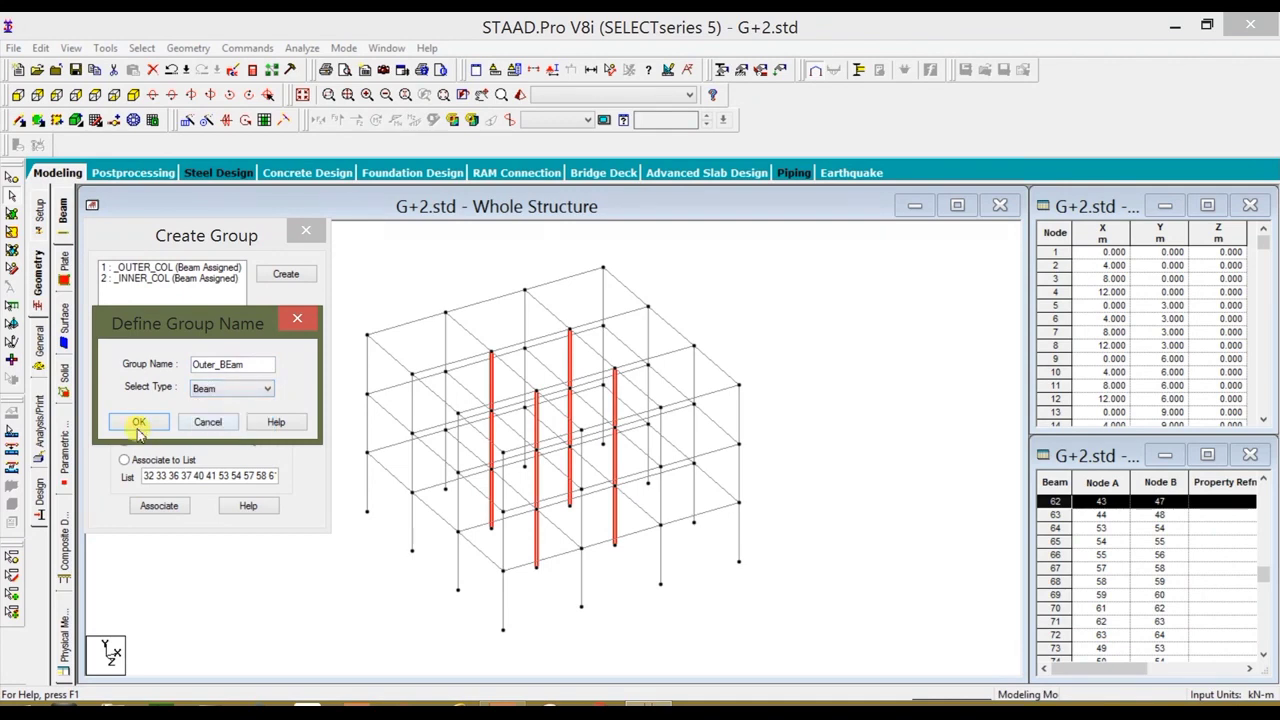
click(140, 424)
click(327, 189)
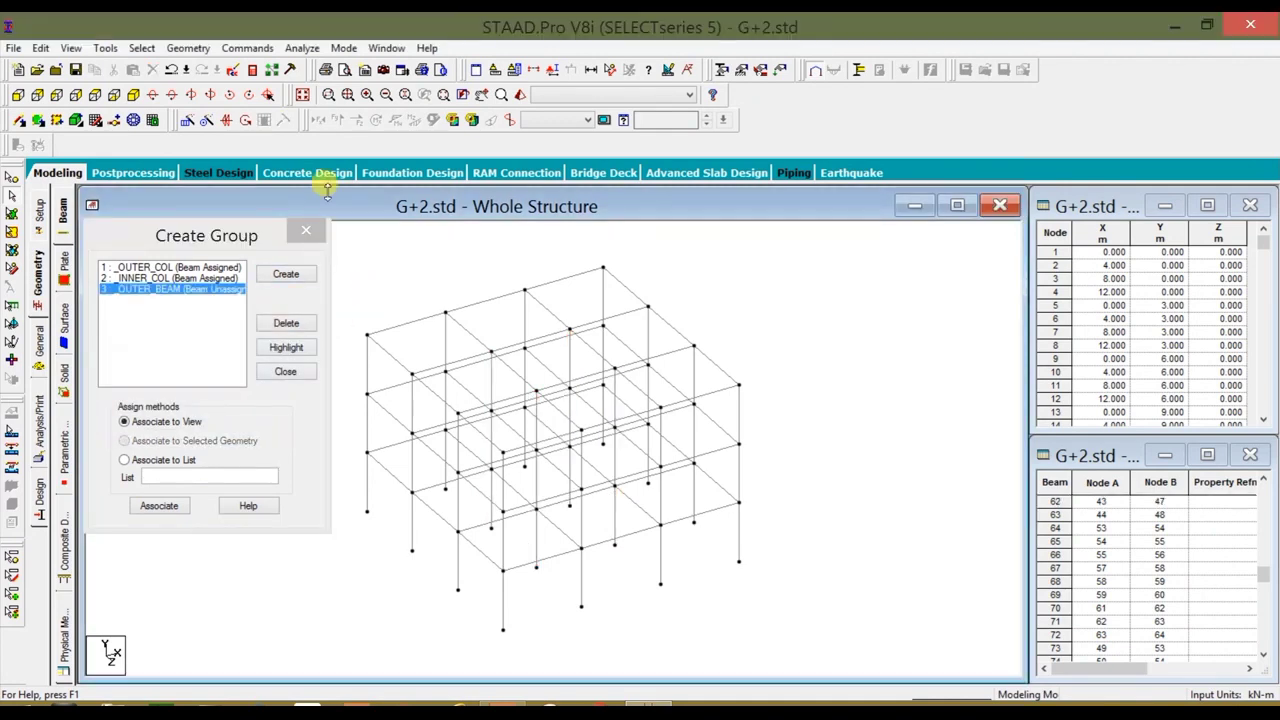
Select all the perimeter beams in plan view, associate them with the OUTER_BEAM group and clear the selection
click(94, 94)
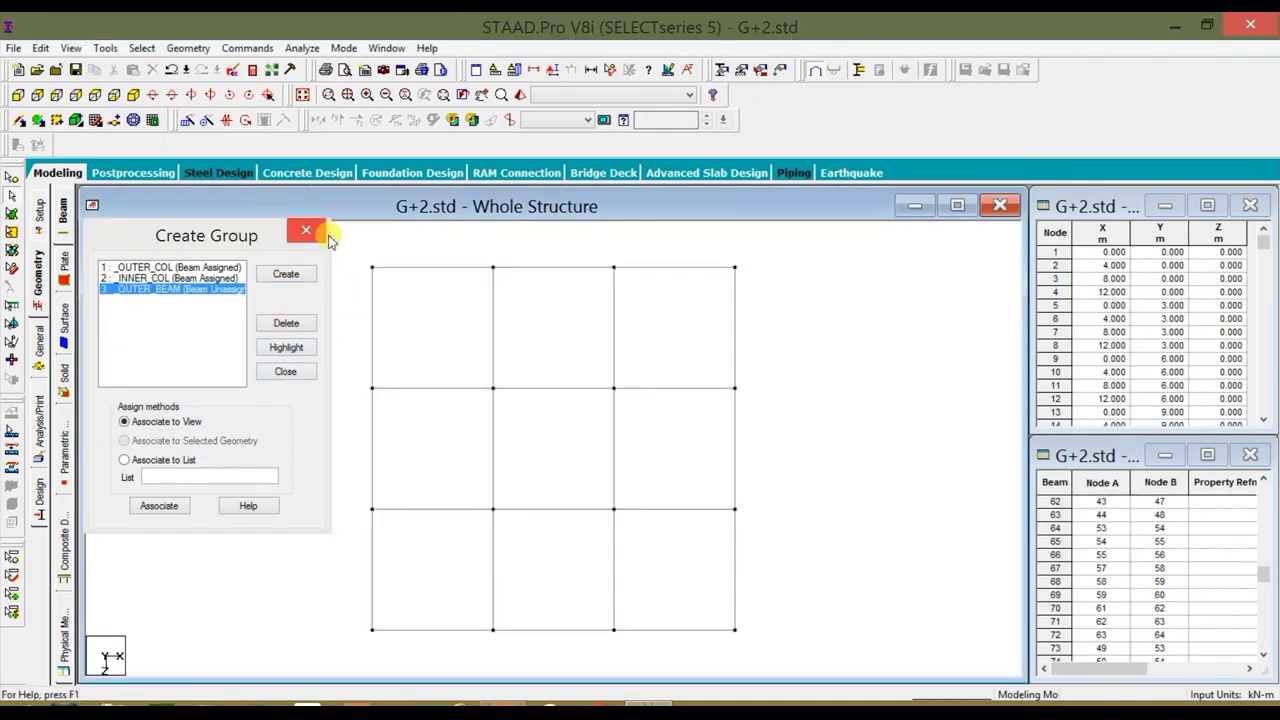
click(436, 268)
ctrl+click(550, 267)
ctrl+click(705, 268)
ctrl+click(735, 330)
ctrl+click(735, 455)
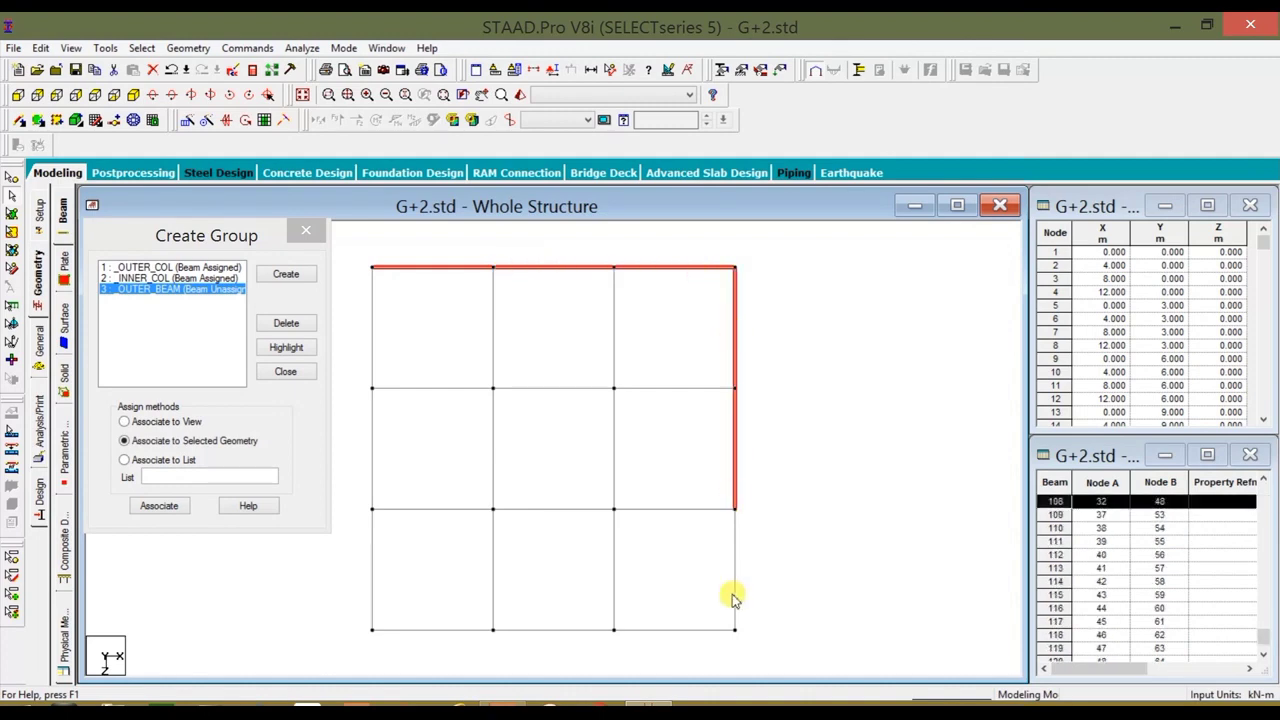
ctrl+click(735, 598)
ctrl+click(660, 630)
ctrl+click(540, 630)
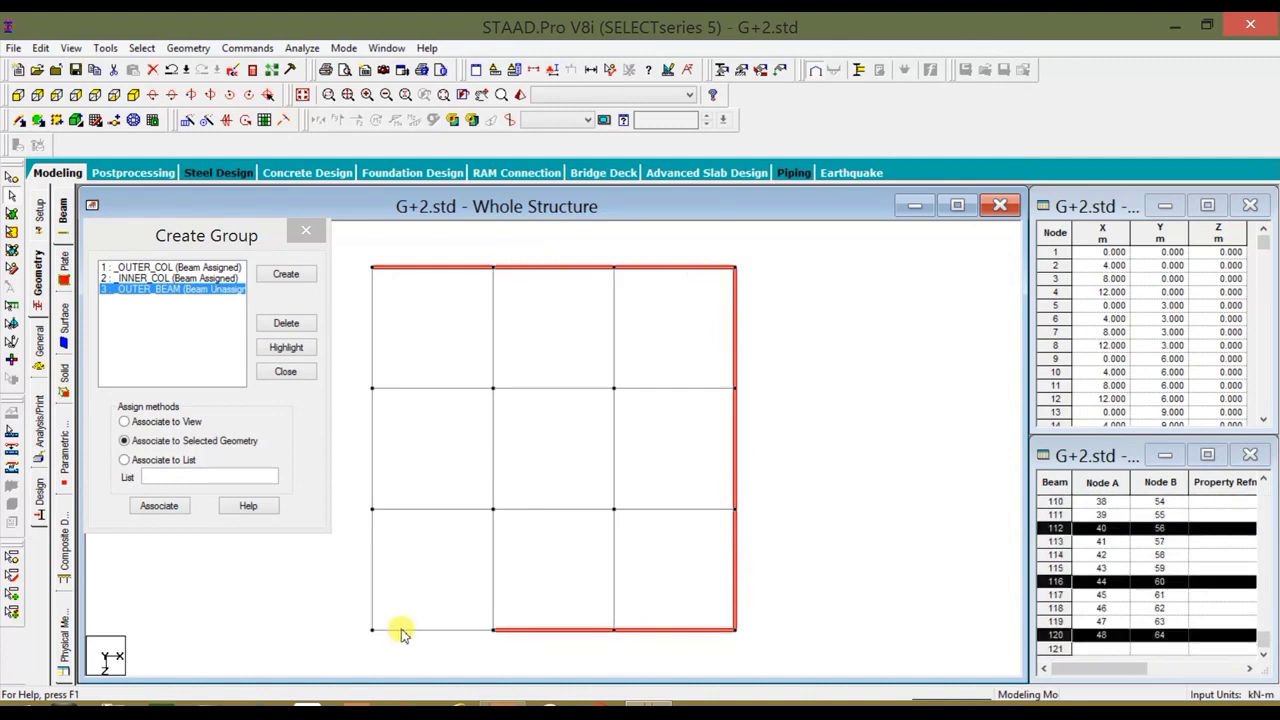
ctrl+click(400, 630)
ctrl+click(372, 575)
ctrl+click(372, 440)
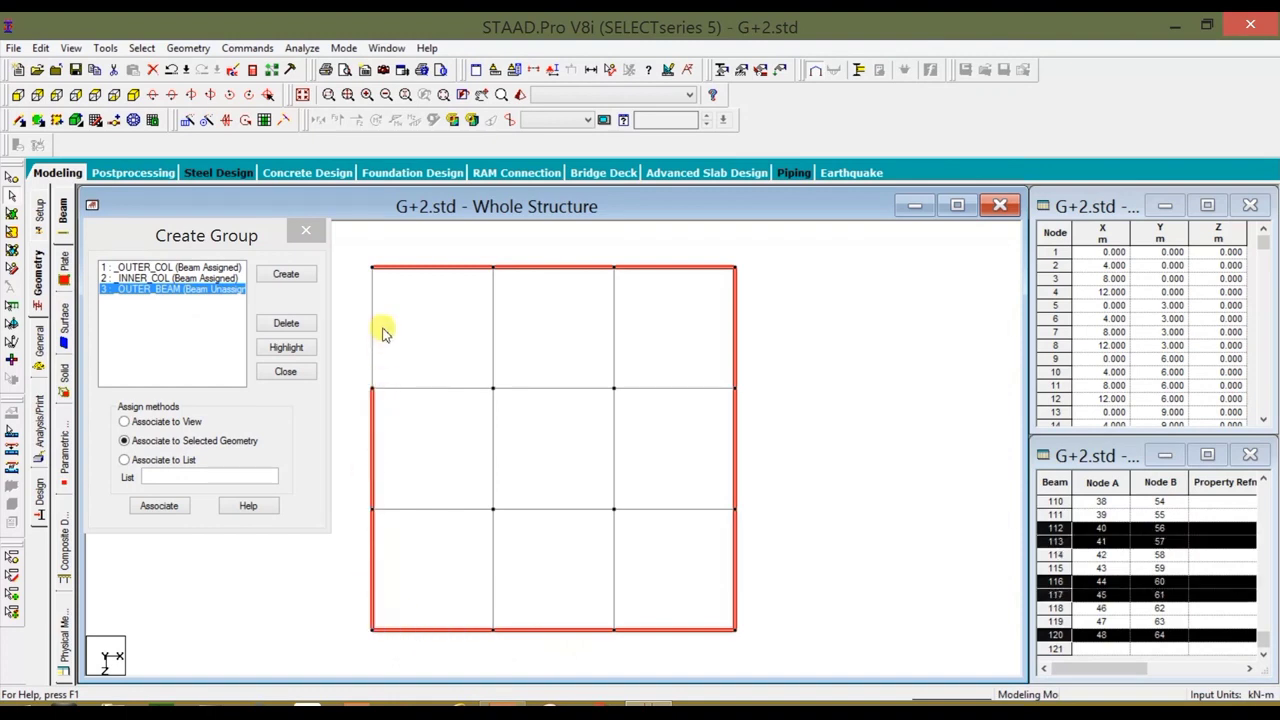
click(134, 96)
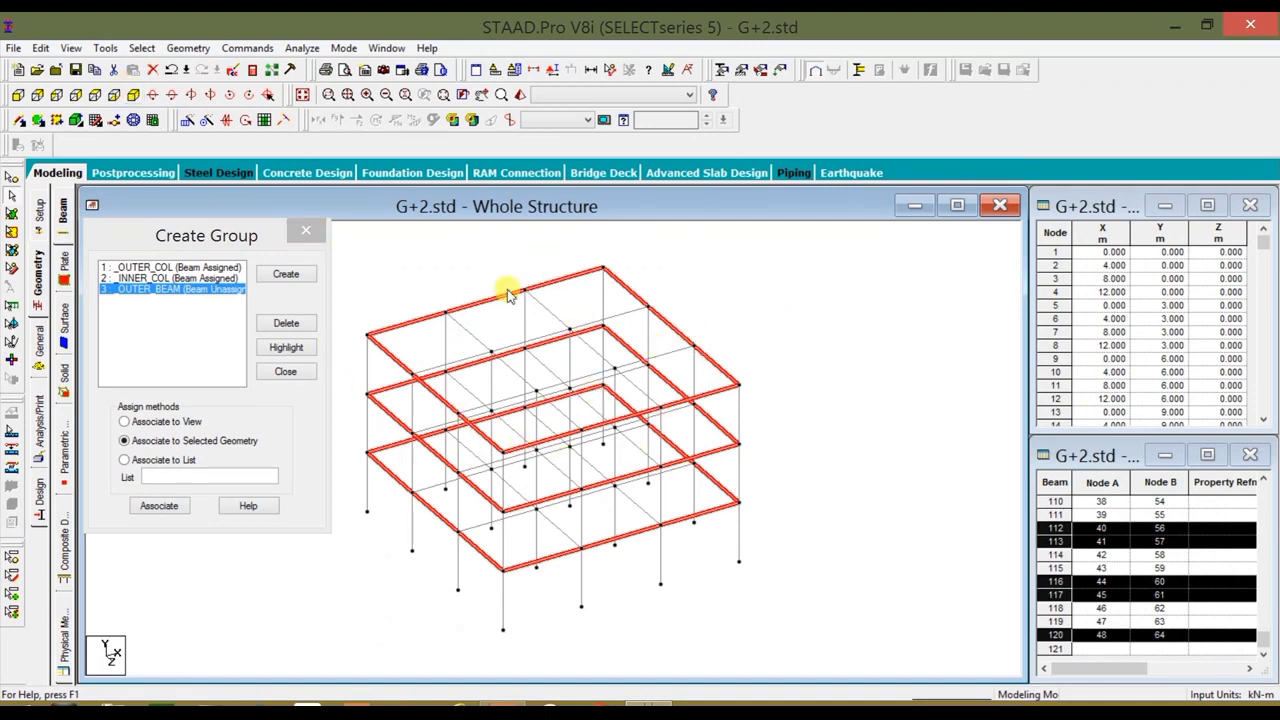
click(160, 506)
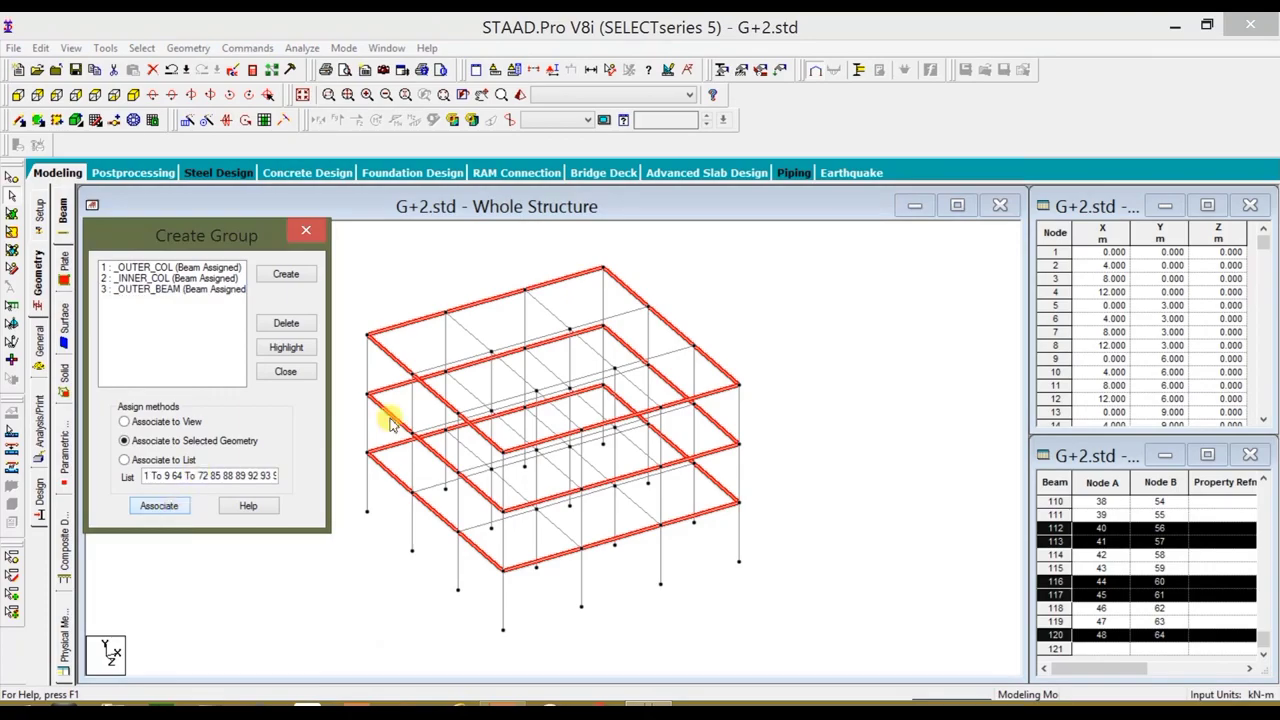
click(790, 280)
Define a new group named inner_beam with the Beam type
click(285, 274)
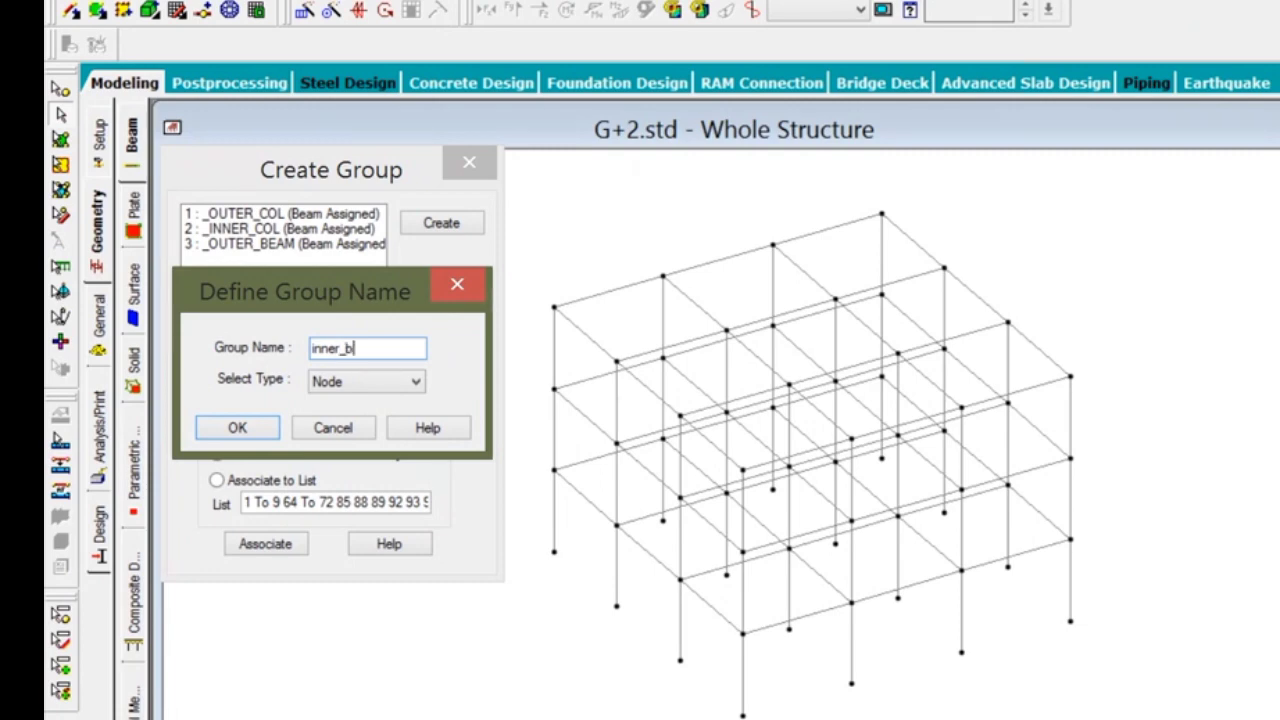
click(335, 382)
click(335, 414)
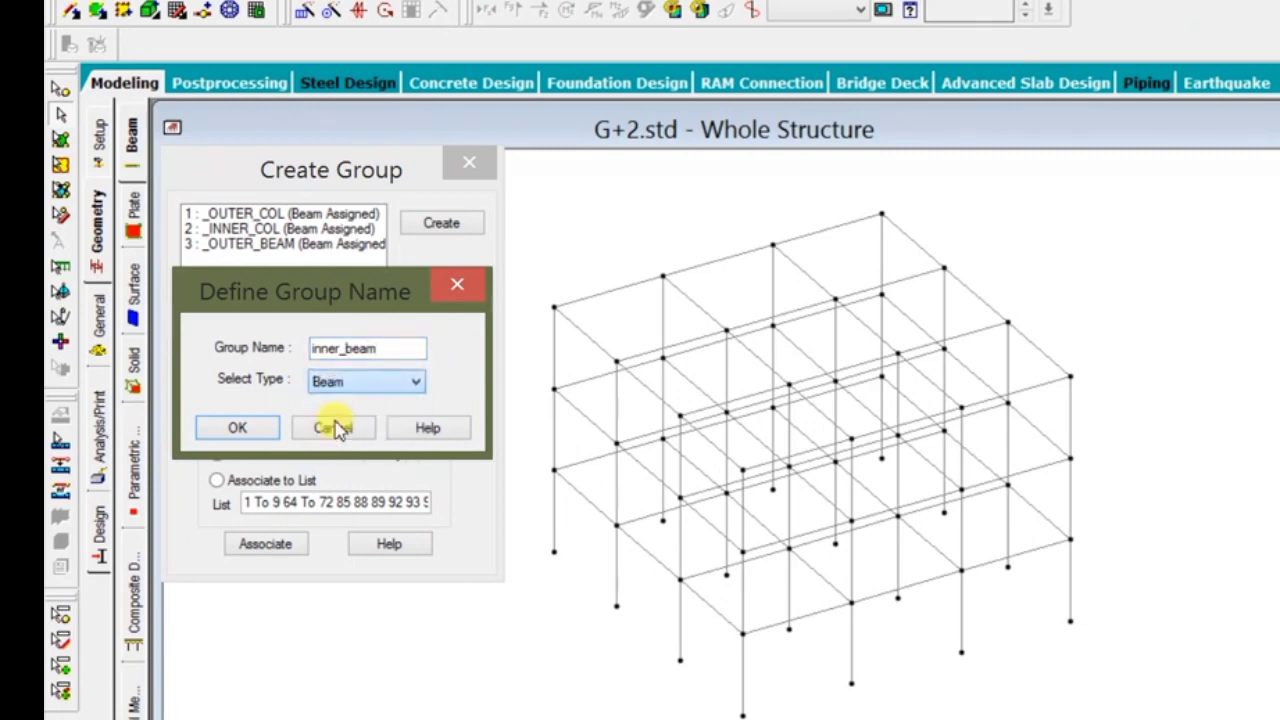
click(232, 430)
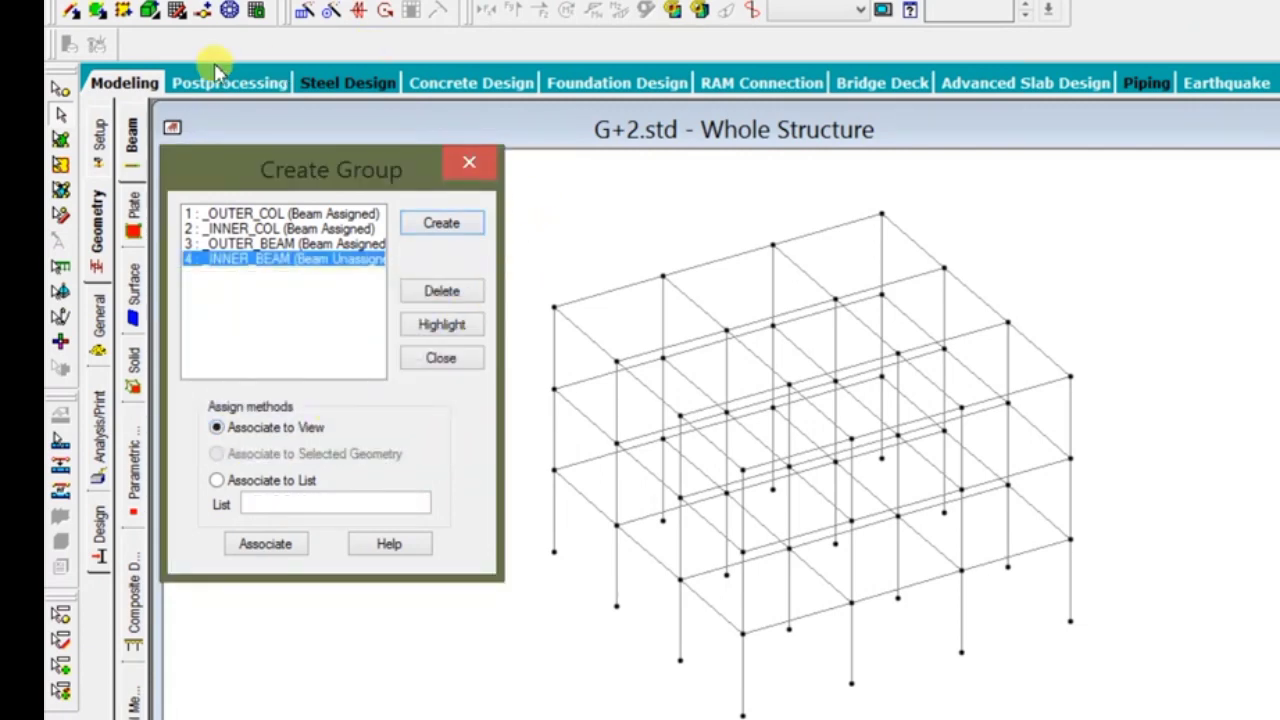
Select all the interior beams in plan view, associate them with the INNER_BEAM group and clear the selection
click(205, 10)
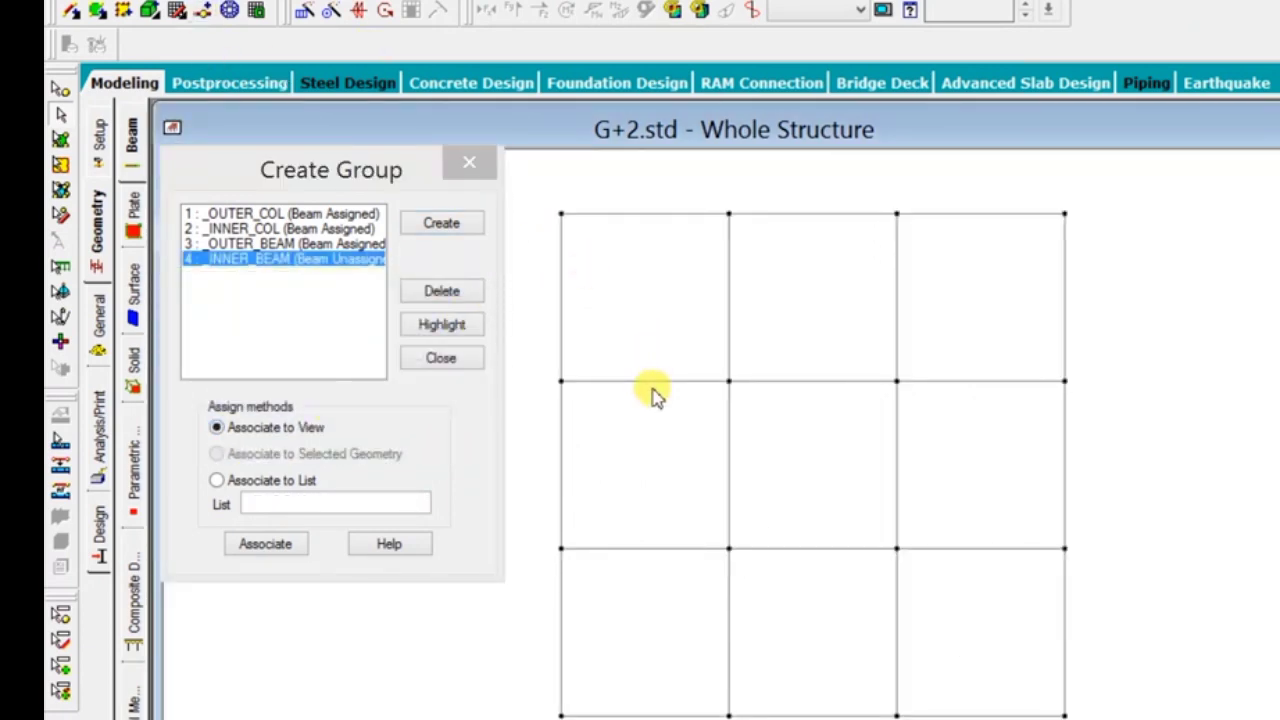
click(645, 382)
ctrl+click(646, 549)
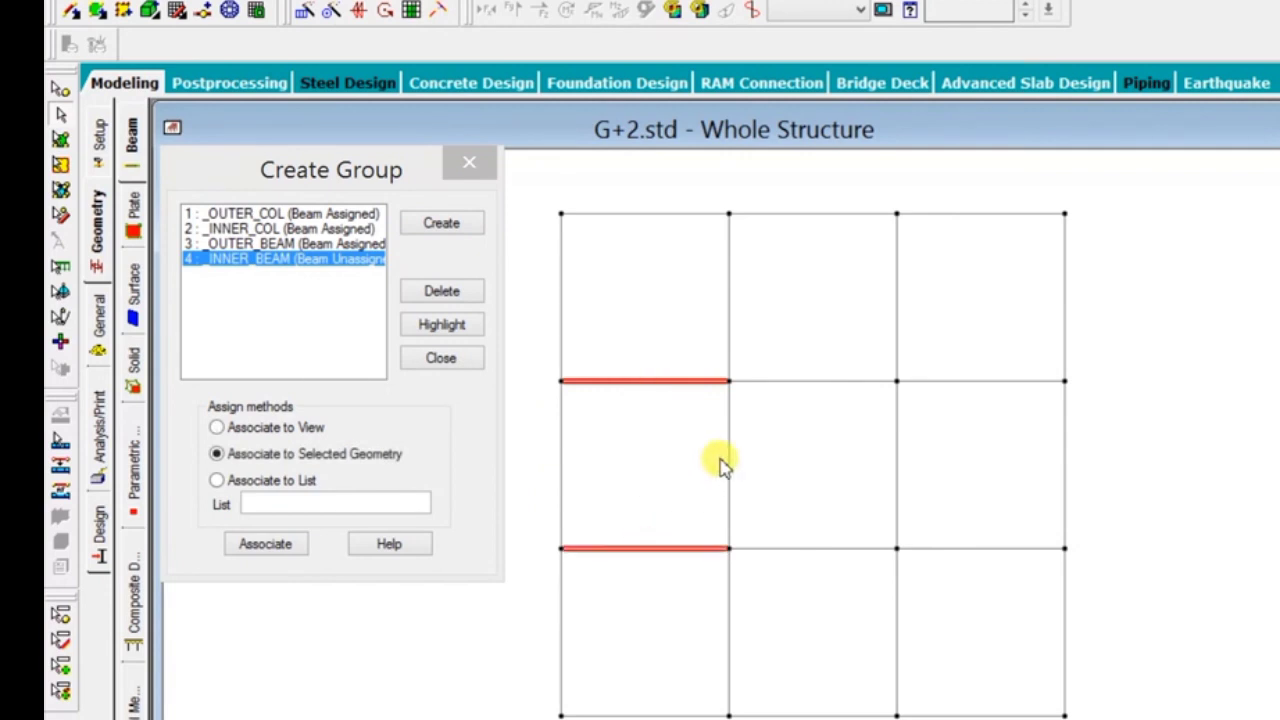
ctrl+click(728, 465)
ctrl+click(728, 296)
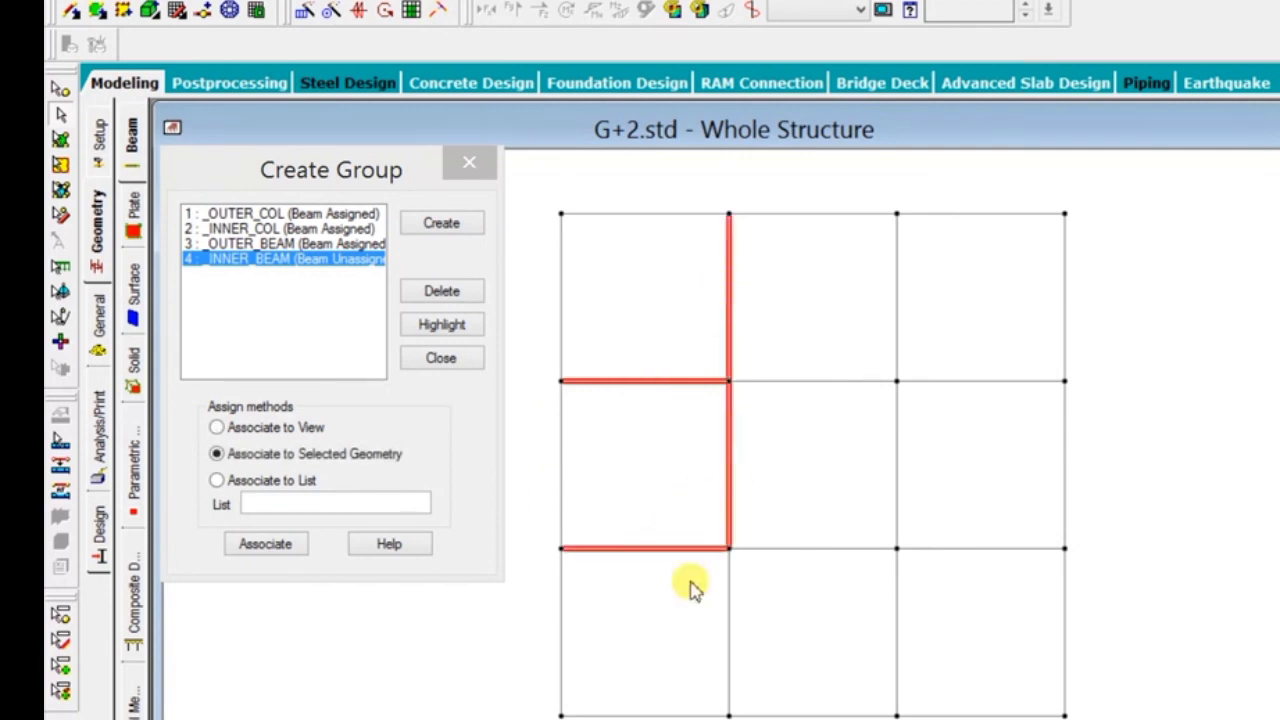
ctrl+click(727, 655)
ctrl+click(806, 547)
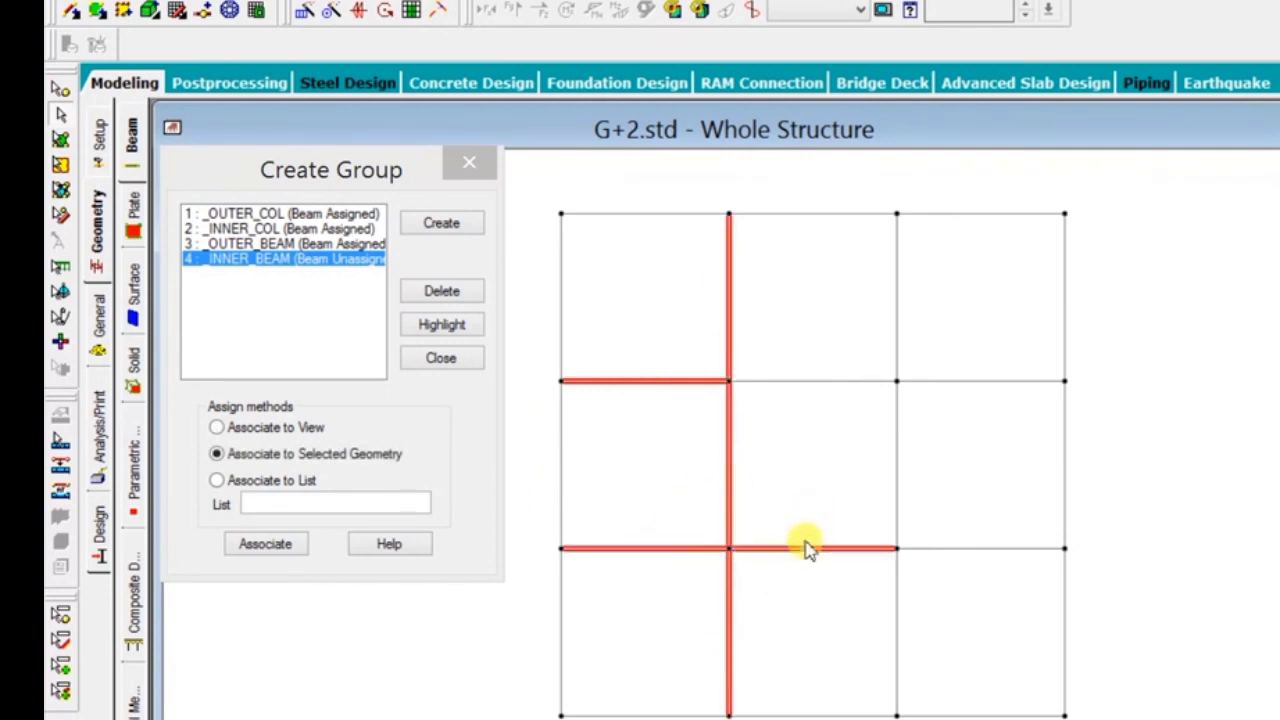
ctrl+click(825, 381)
ctrl+click(899, 497)
ctrl+click(900, 298)
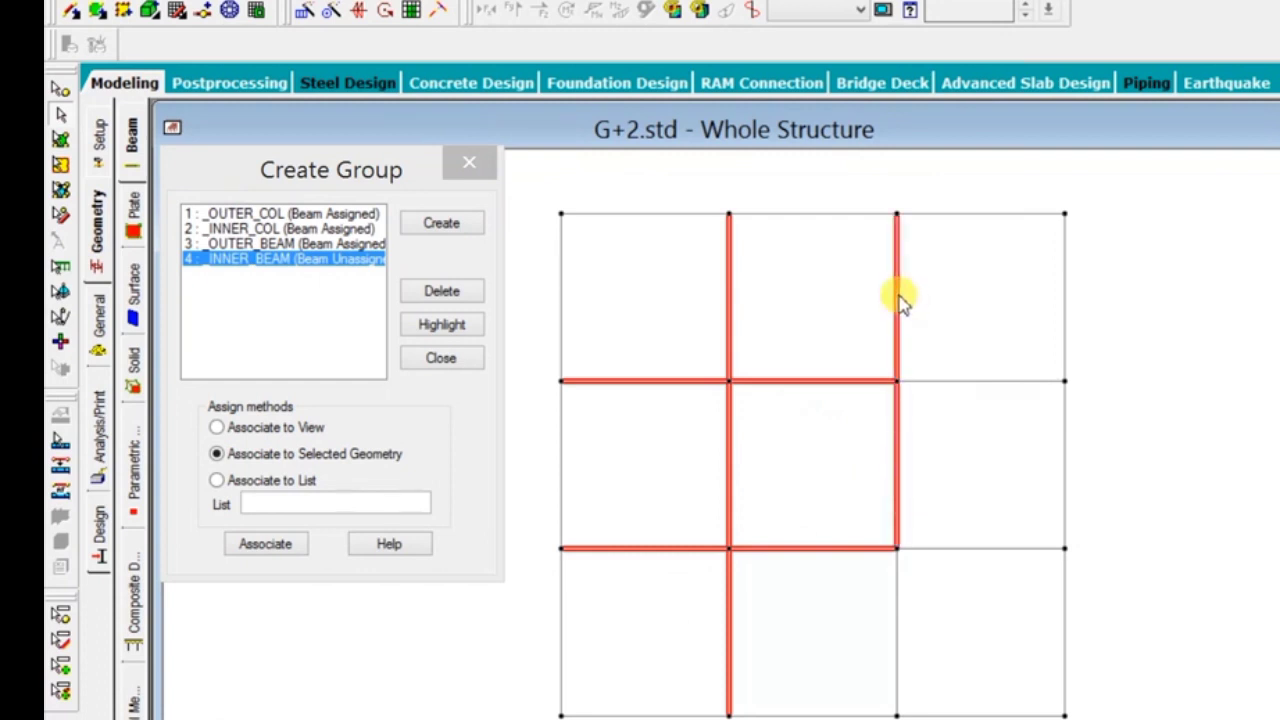
ctrl+click(983, 382)
ctrl+click(983, 547)
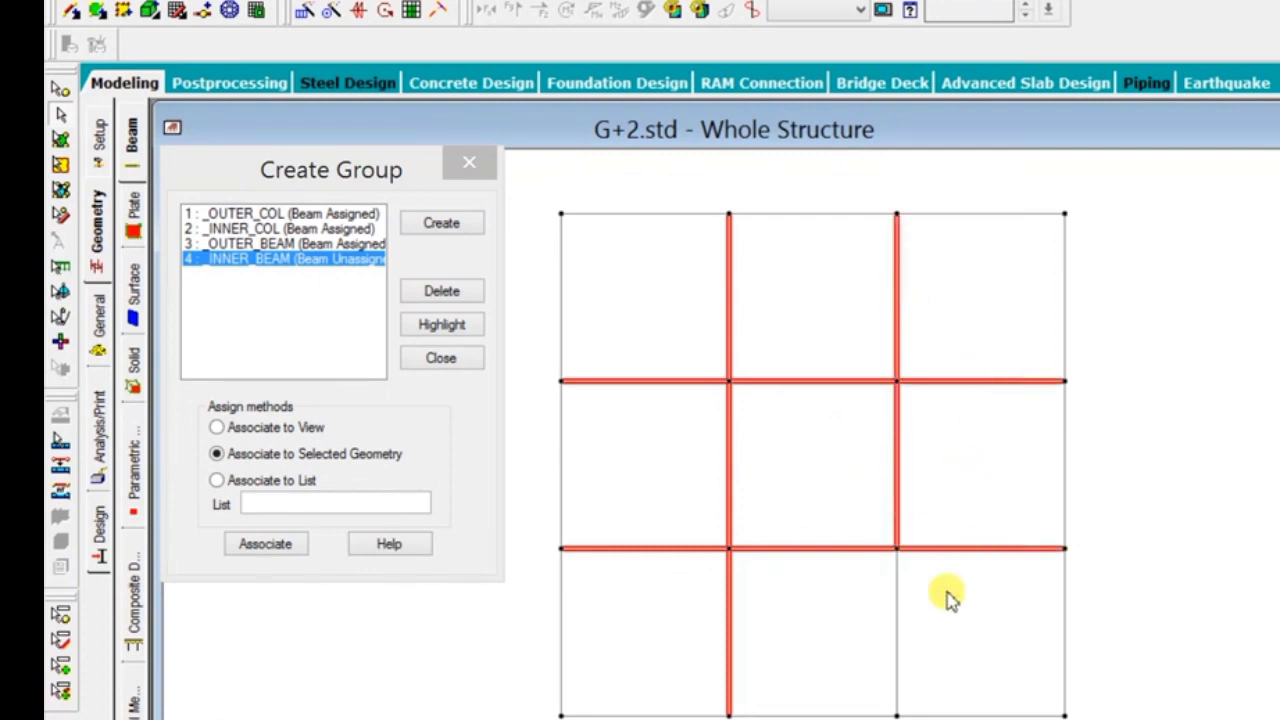
ctrl+click(898, 655)
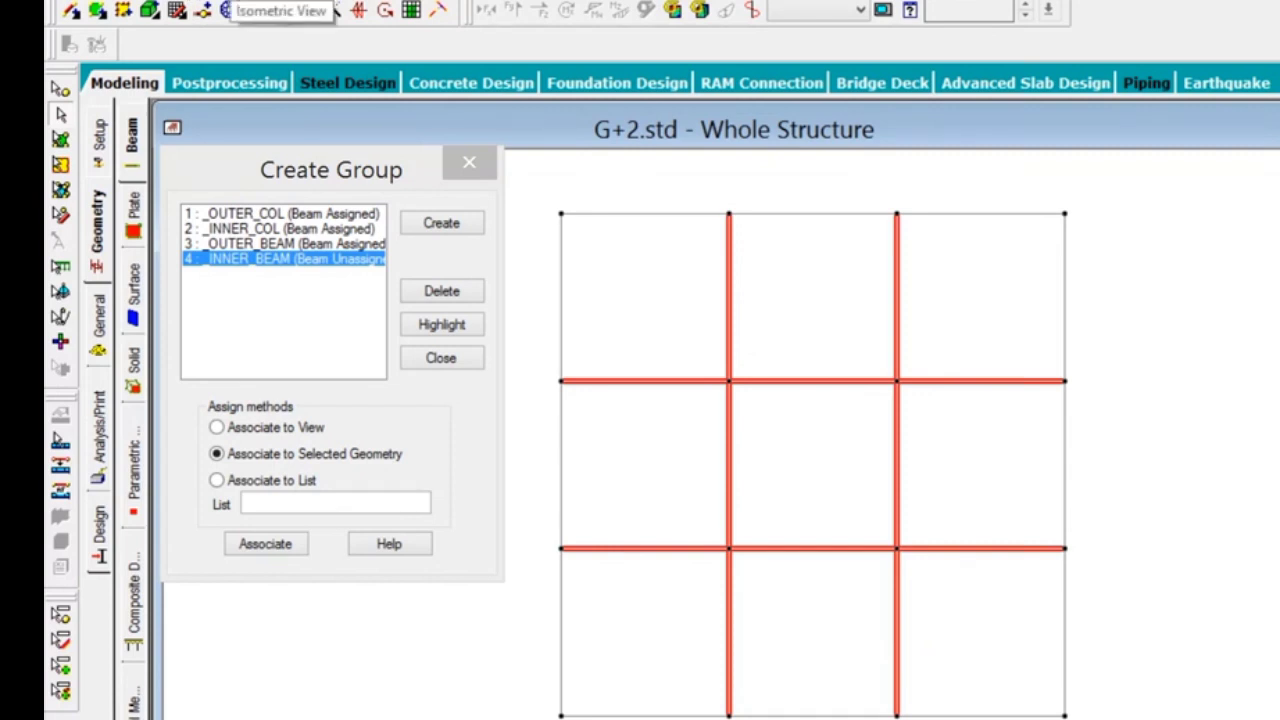
click(229, 10)
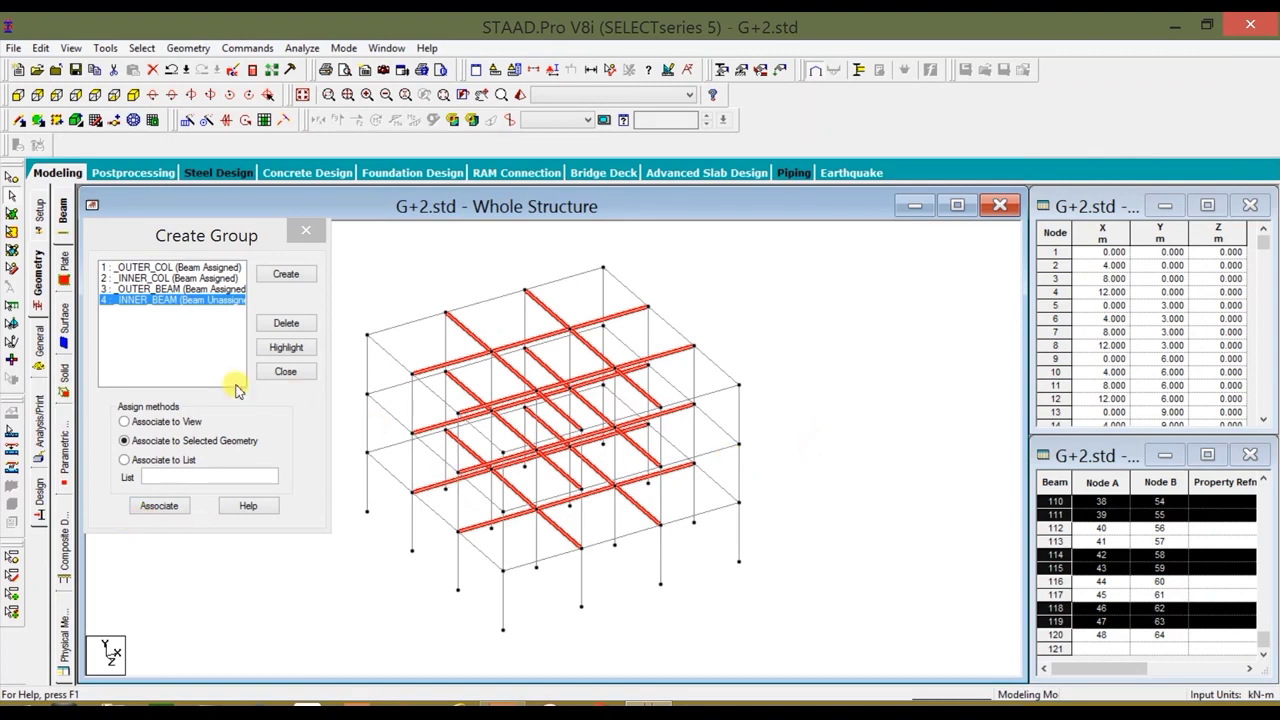
click(160, 506)
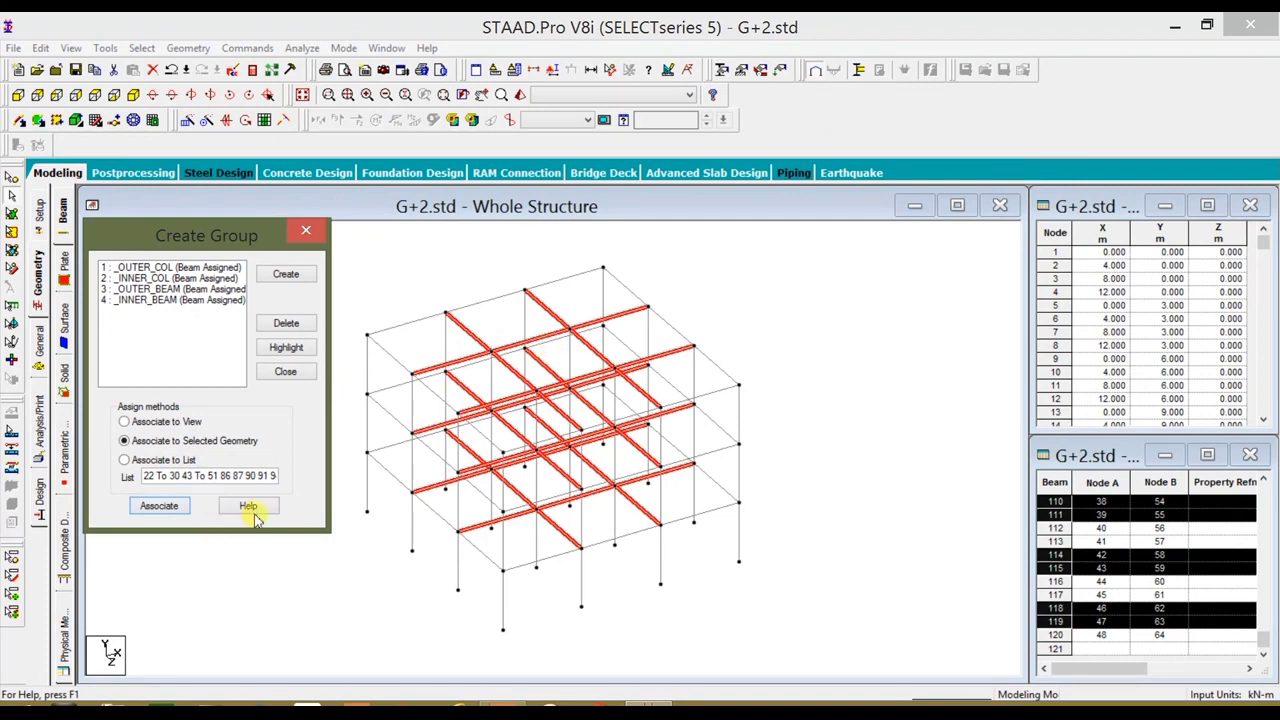
click(285, 372)
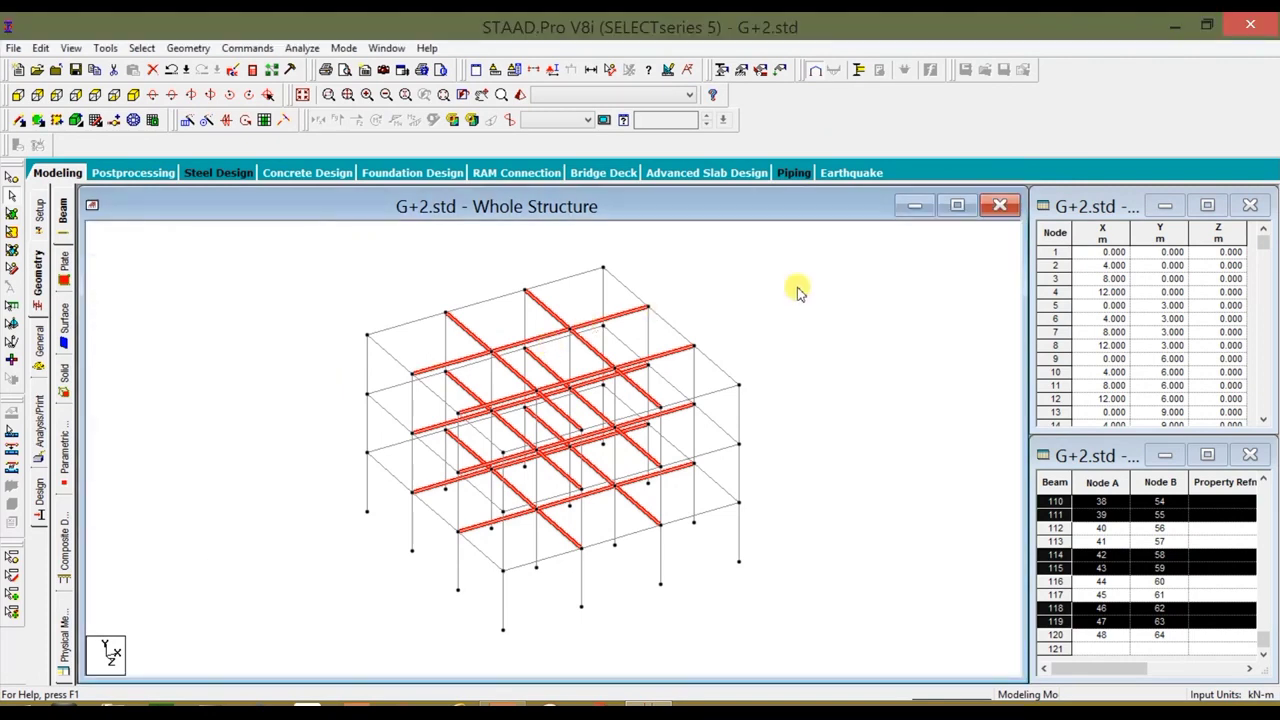
click(797, 288)
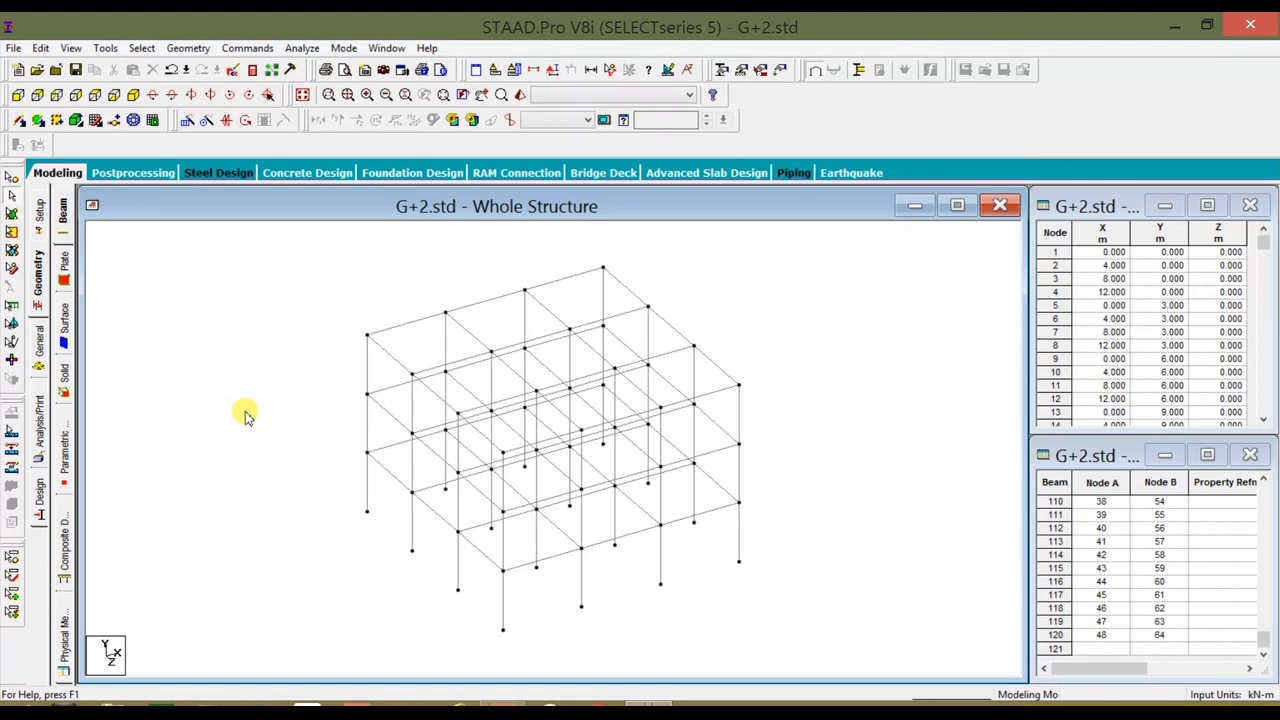
Define two rectangular concrete column sections, one with YD 0.45 m and ZD 0.45 m, the other with YD 0.45 m and ZD 0.30 m
click(40, 345)
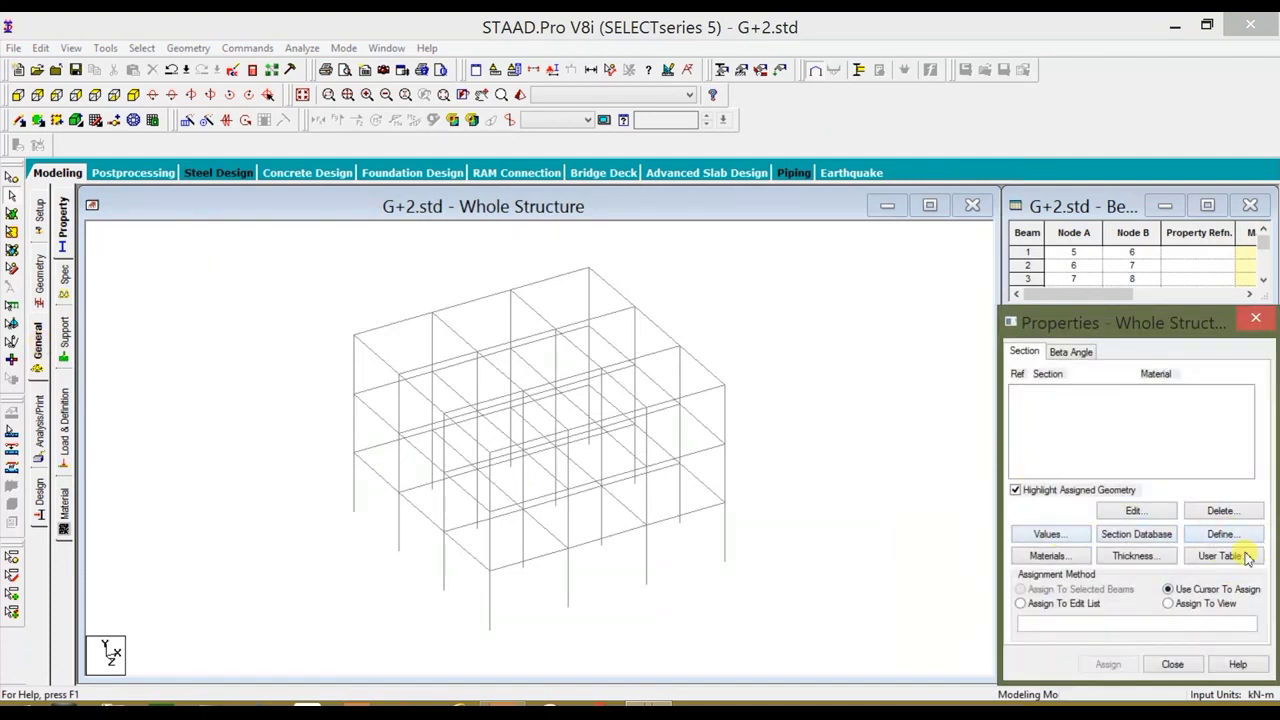
click(1218, 535)
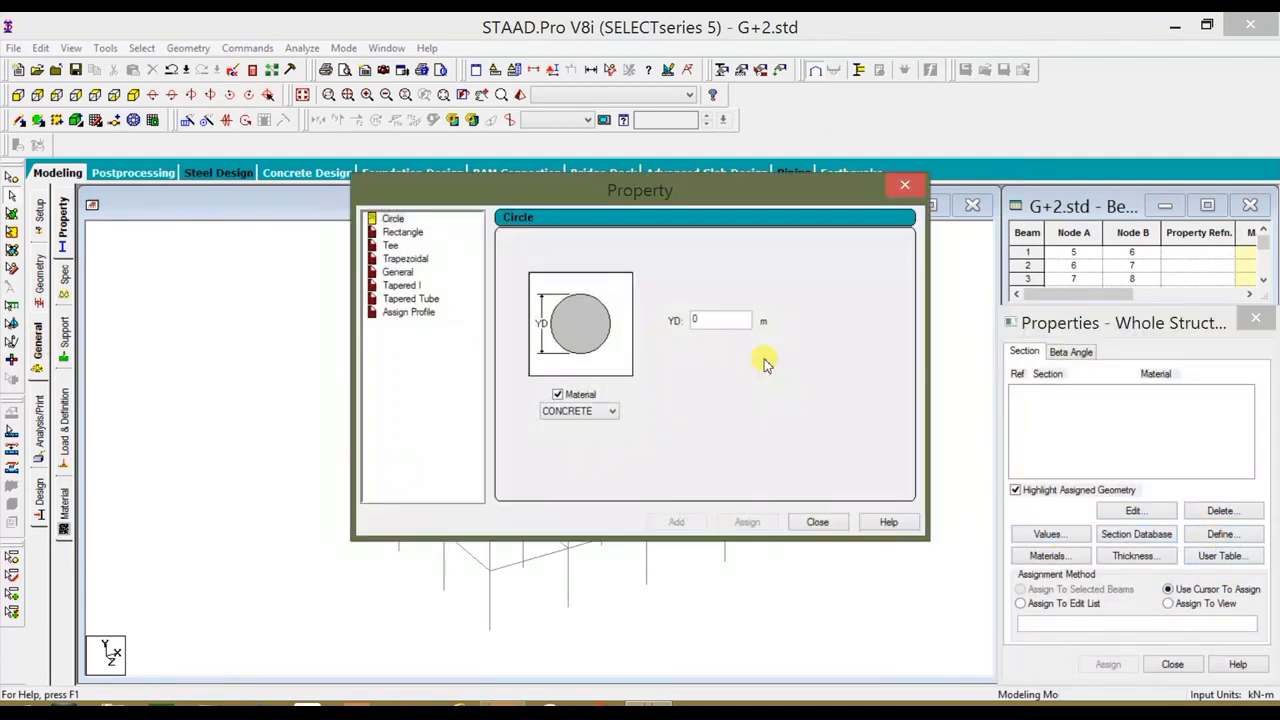
click(404, 232)
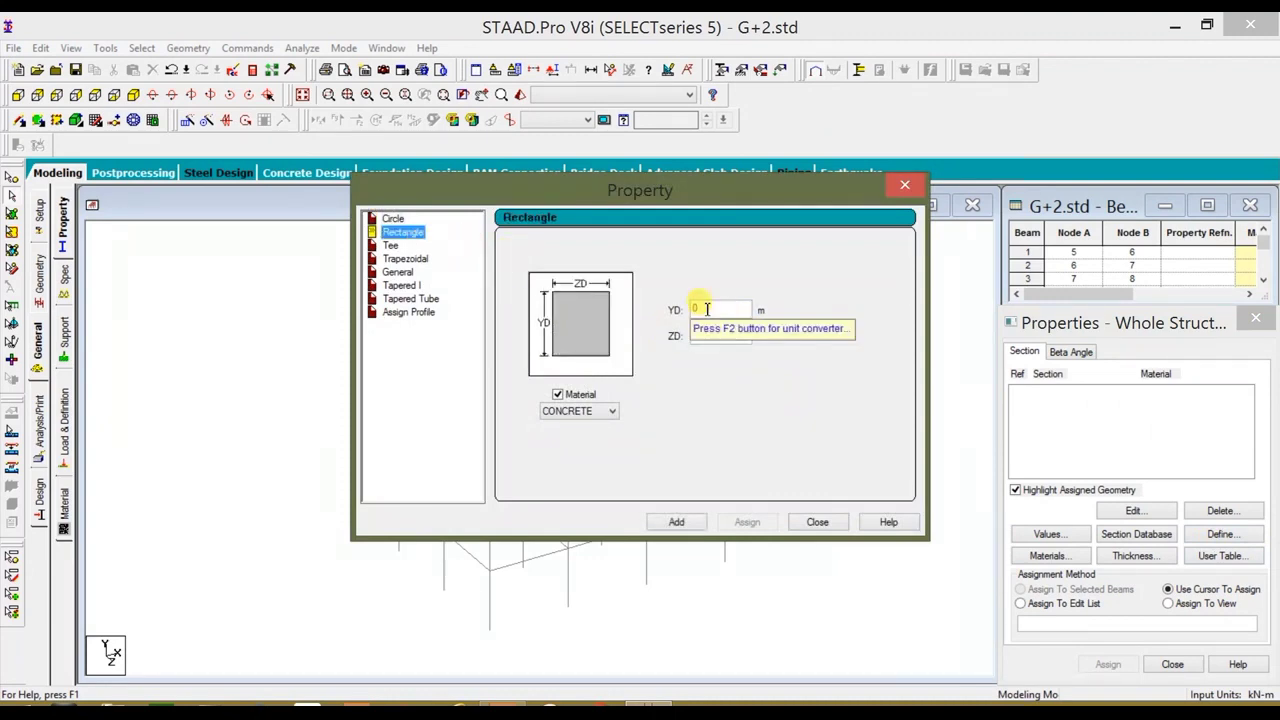
click(706, 309)
click(706, 309)
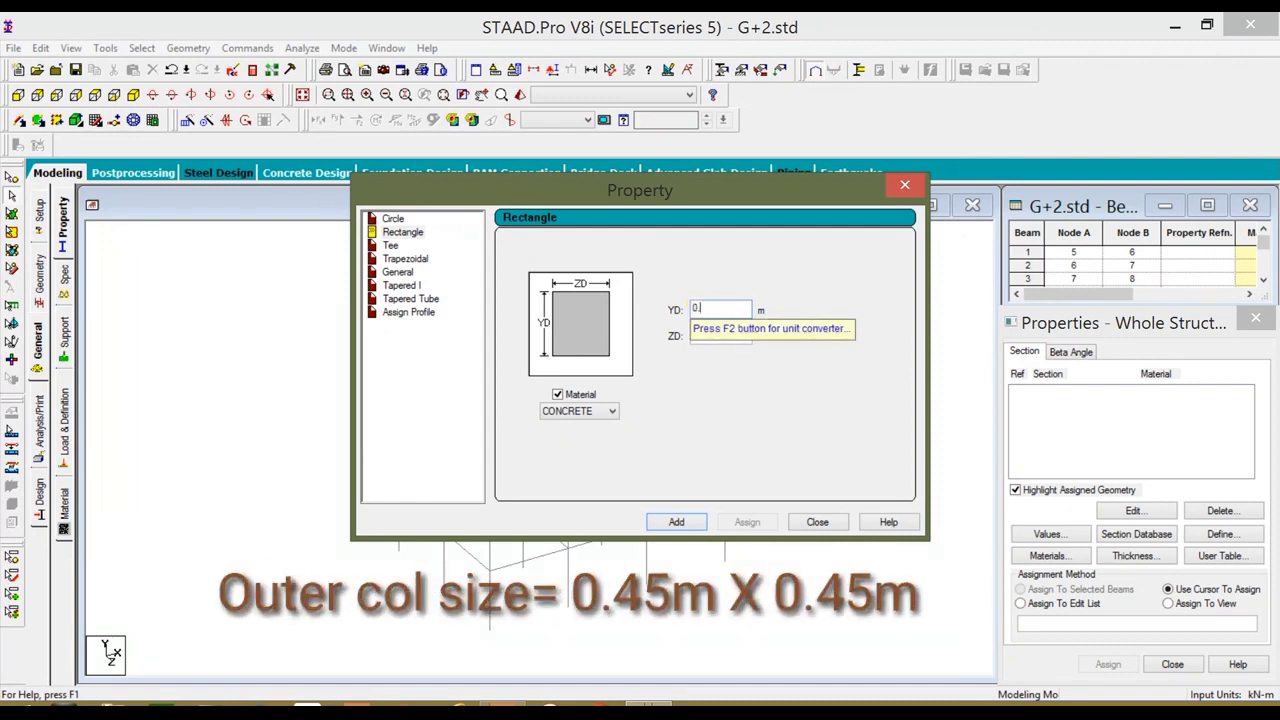
text(0.45)
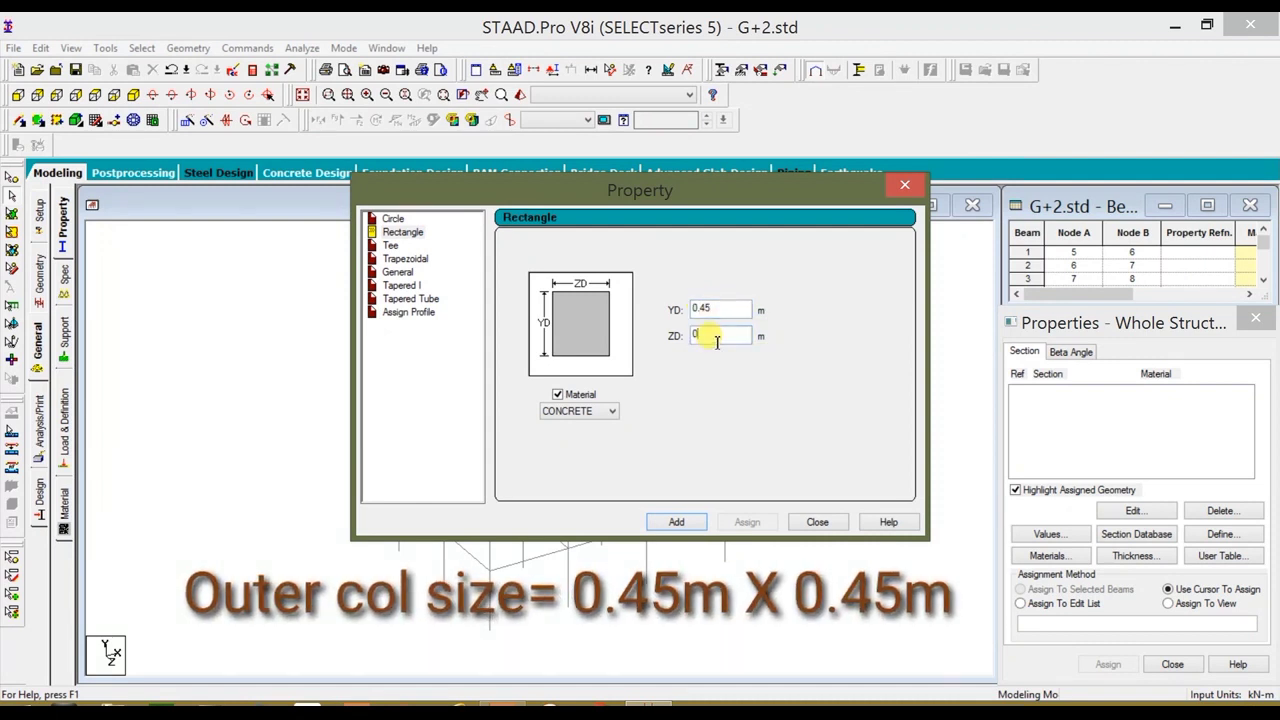
text(.45)
click(691, 524)
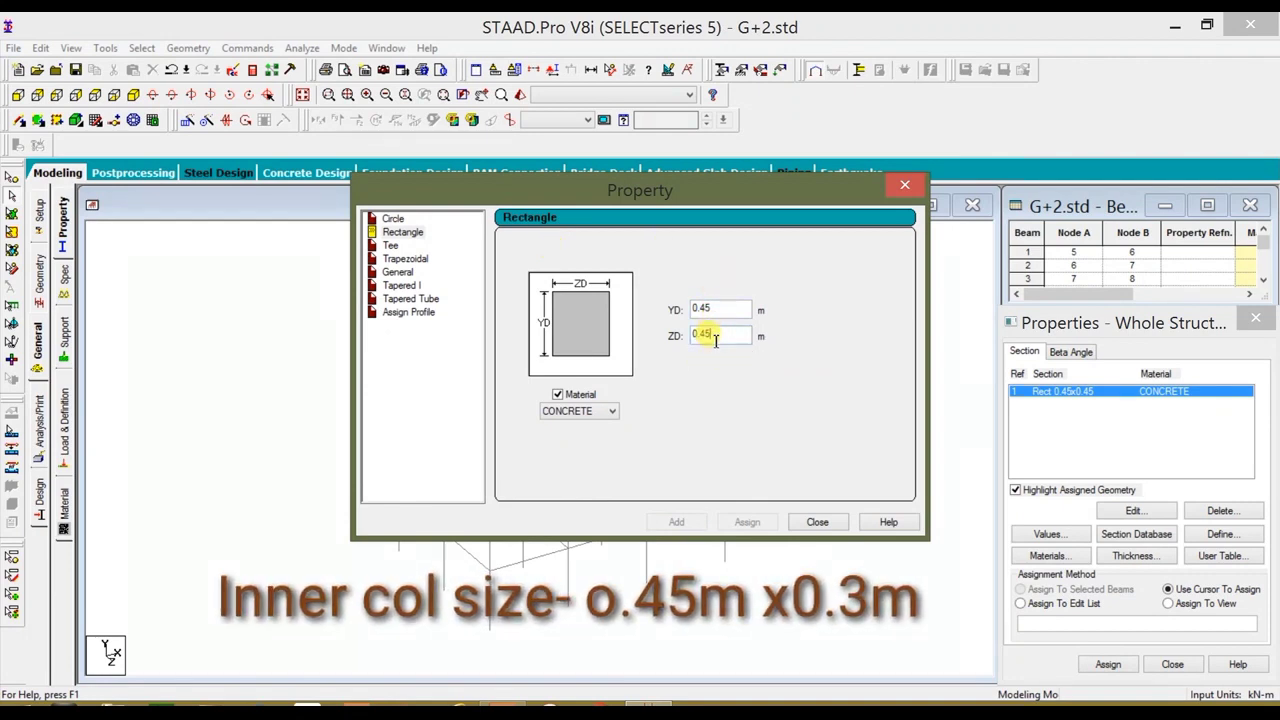
text(.3)
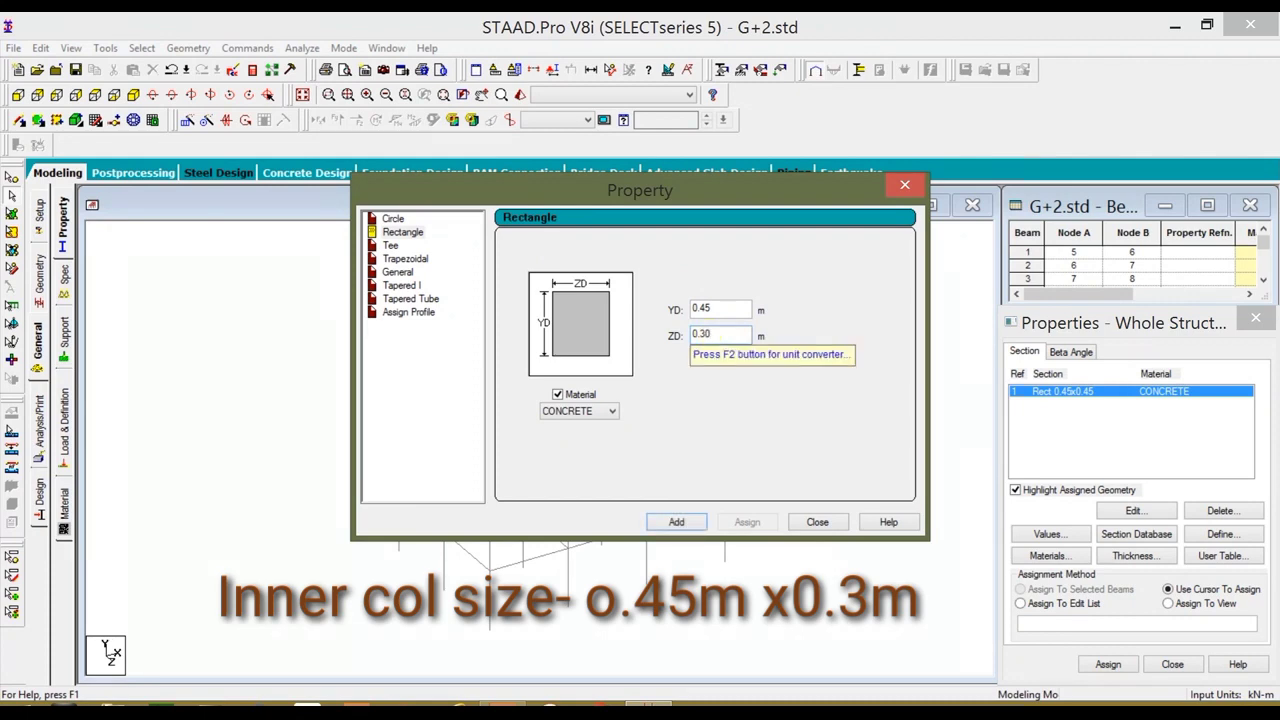
click(684, 522)
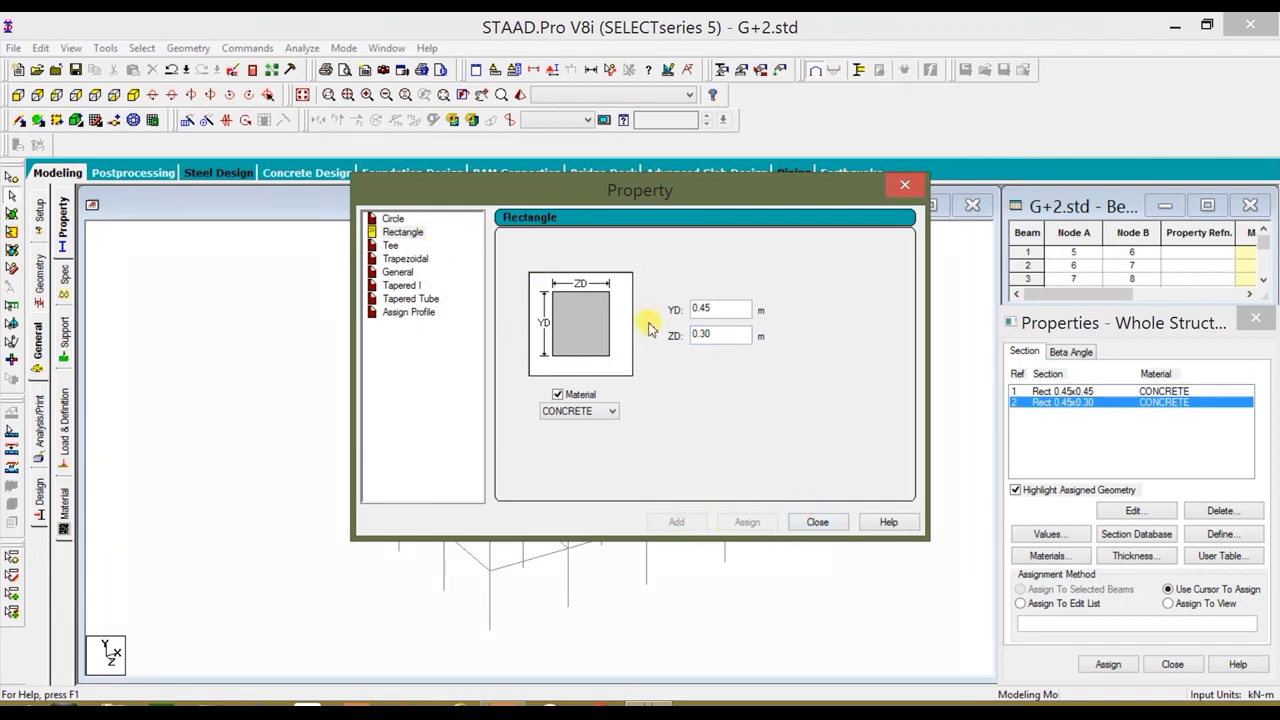
Add a rectangular concrete section for the outer beams with YD 0.4 m and ZD 0.23 m
click(721, 309)
key(BackSpace)
click(730, 336)
key(BackSpace)
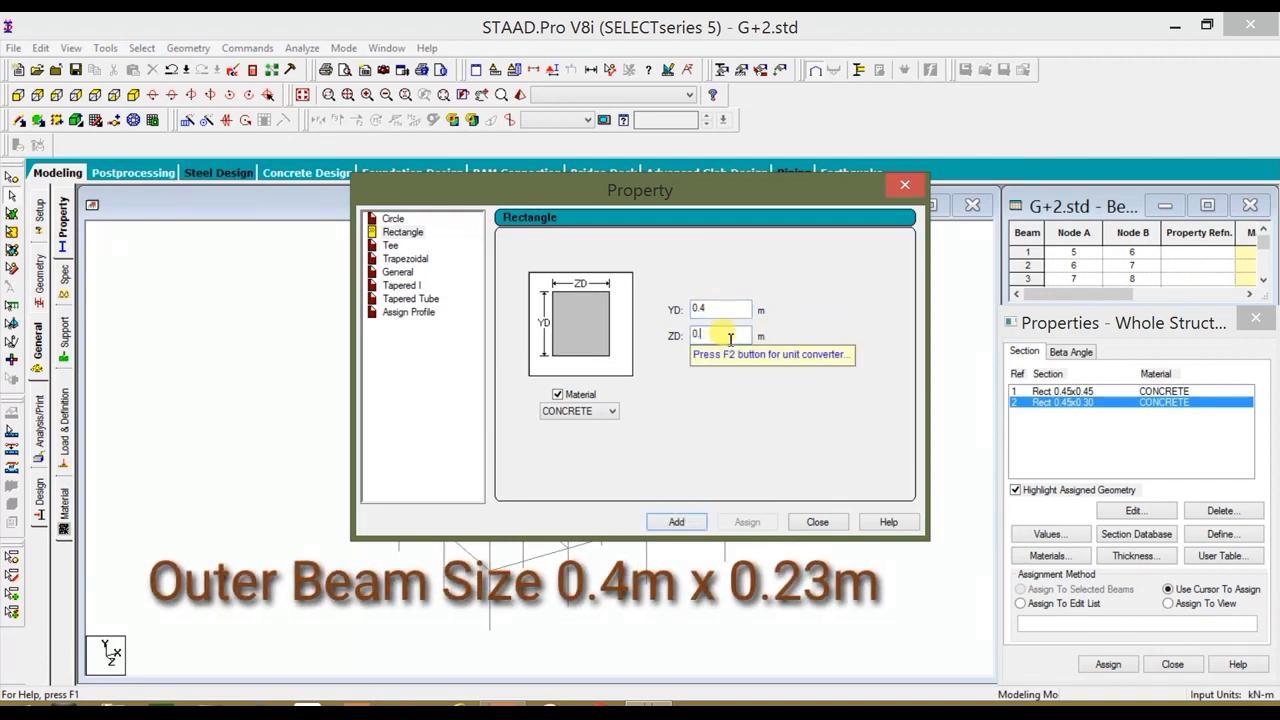
text(23)
click(677, 523)
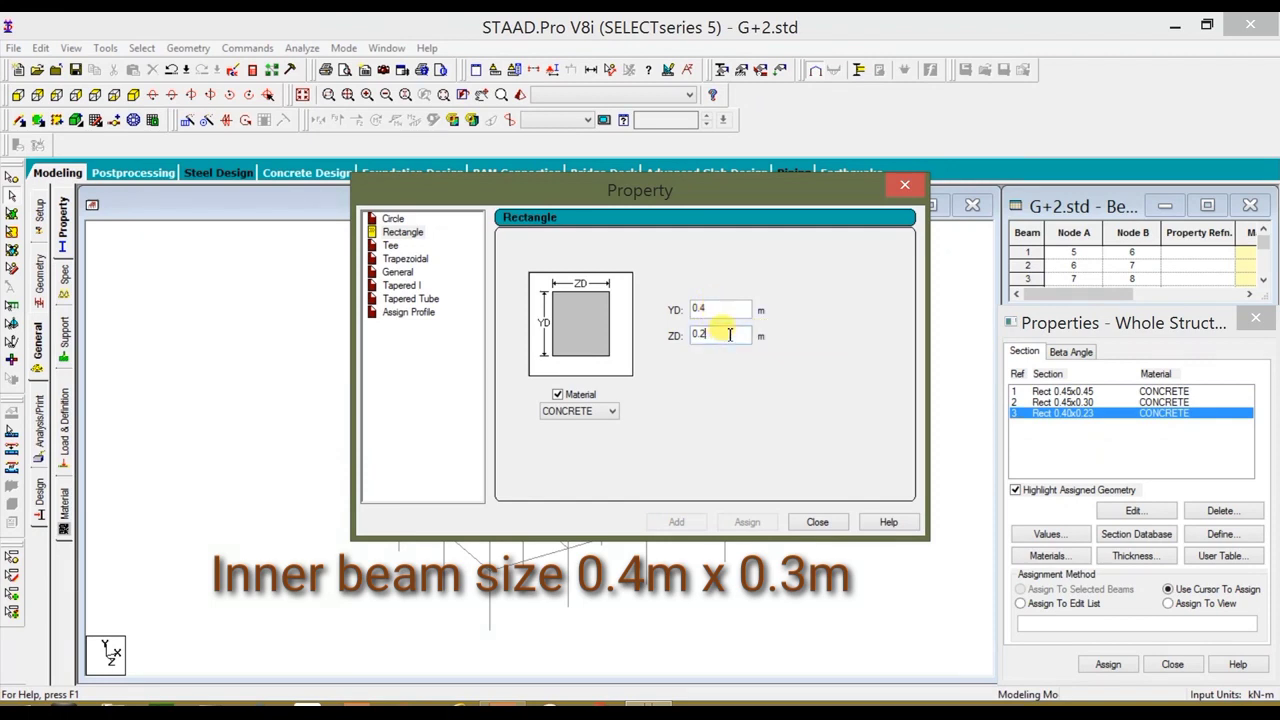
Add a rectangular concrete section for the inner beams with YD 0.4 m and ZD 0.3 m, and finish defining sections
key(BackSpace)
key(BackSpace)
text(.3)
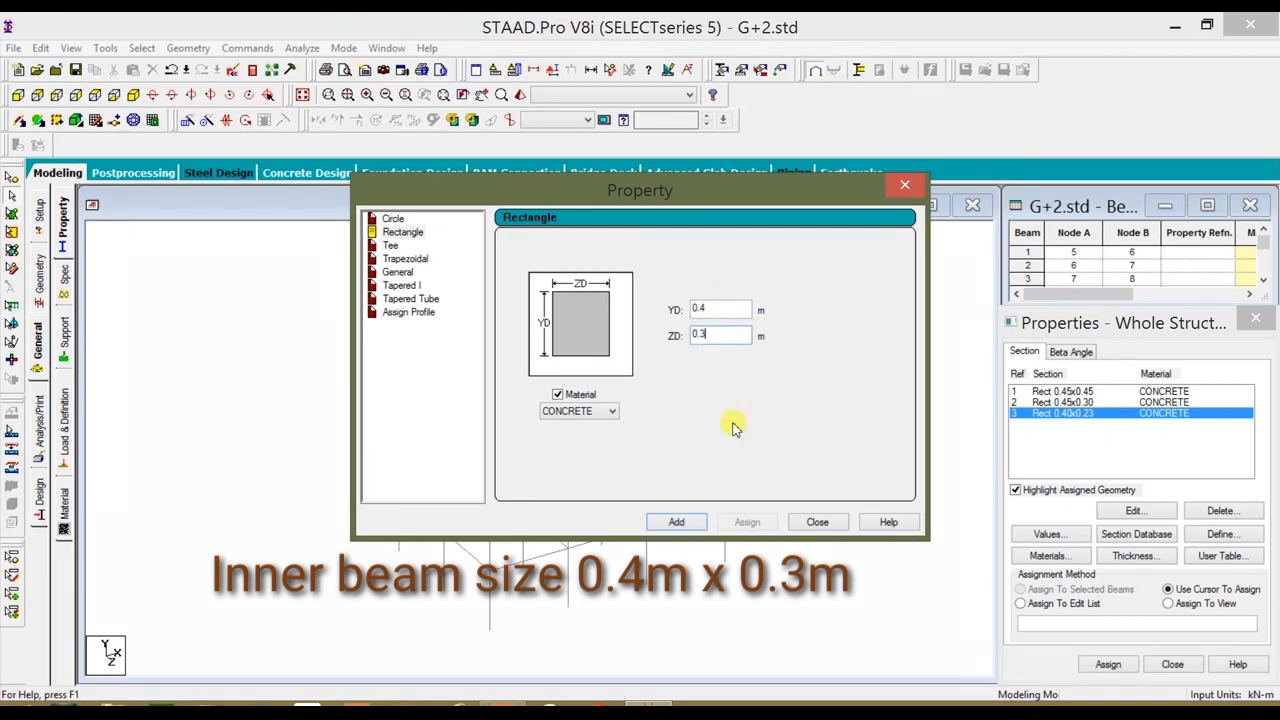
click(678, 522)
click(818, 522)
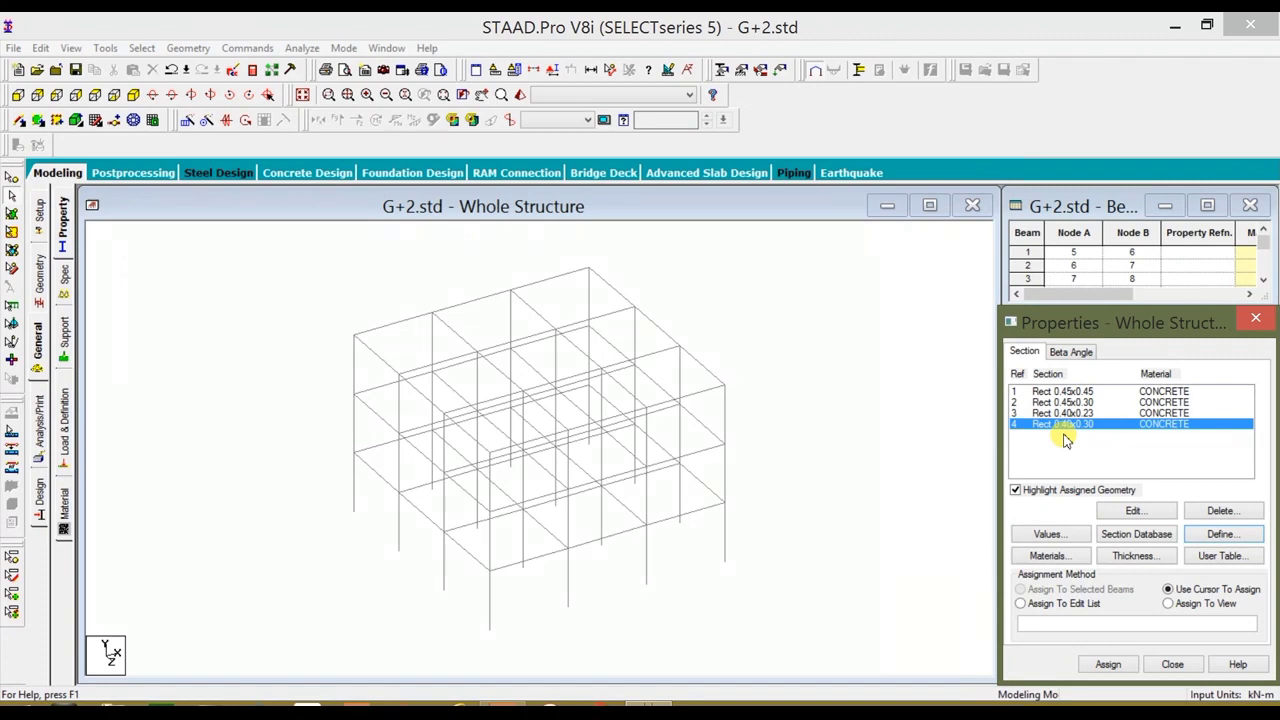
Assign the Rect 0.45x0.45 section to the members of the OUTER_COL group, selected by group name, and clear the selection
click(1068, 393)
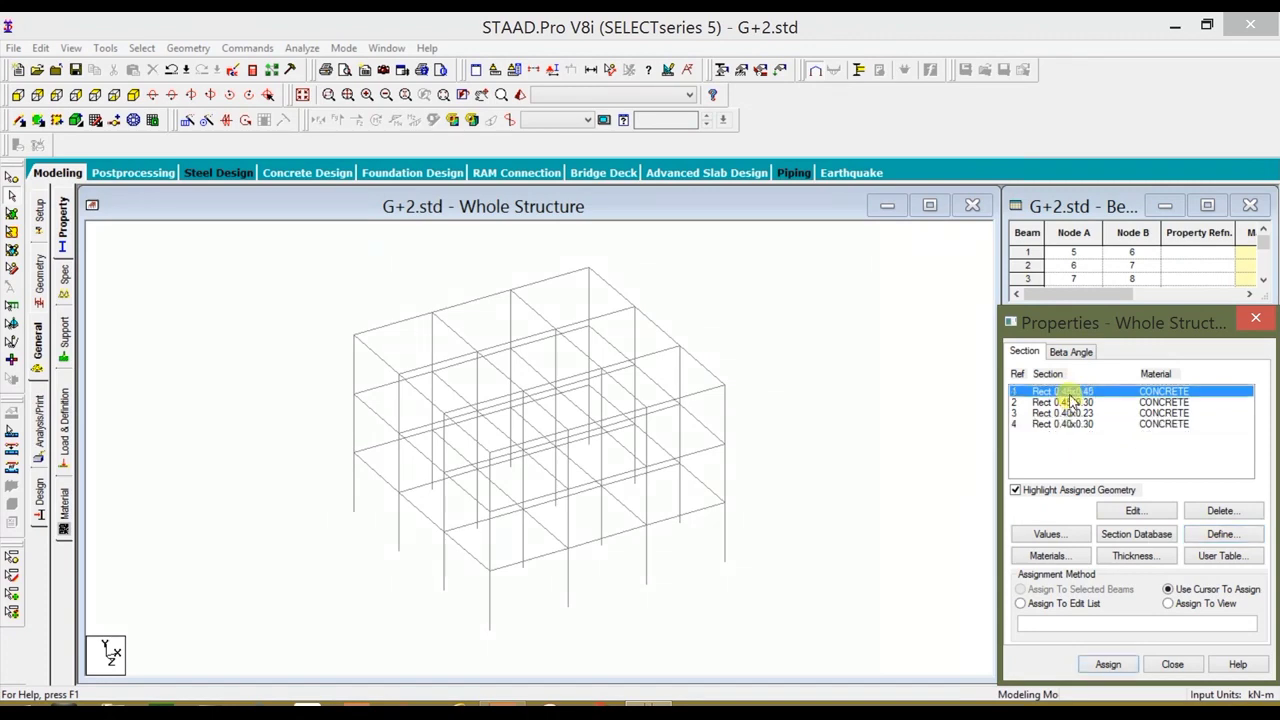
click(141, 48)
mouse_move(160, 350)
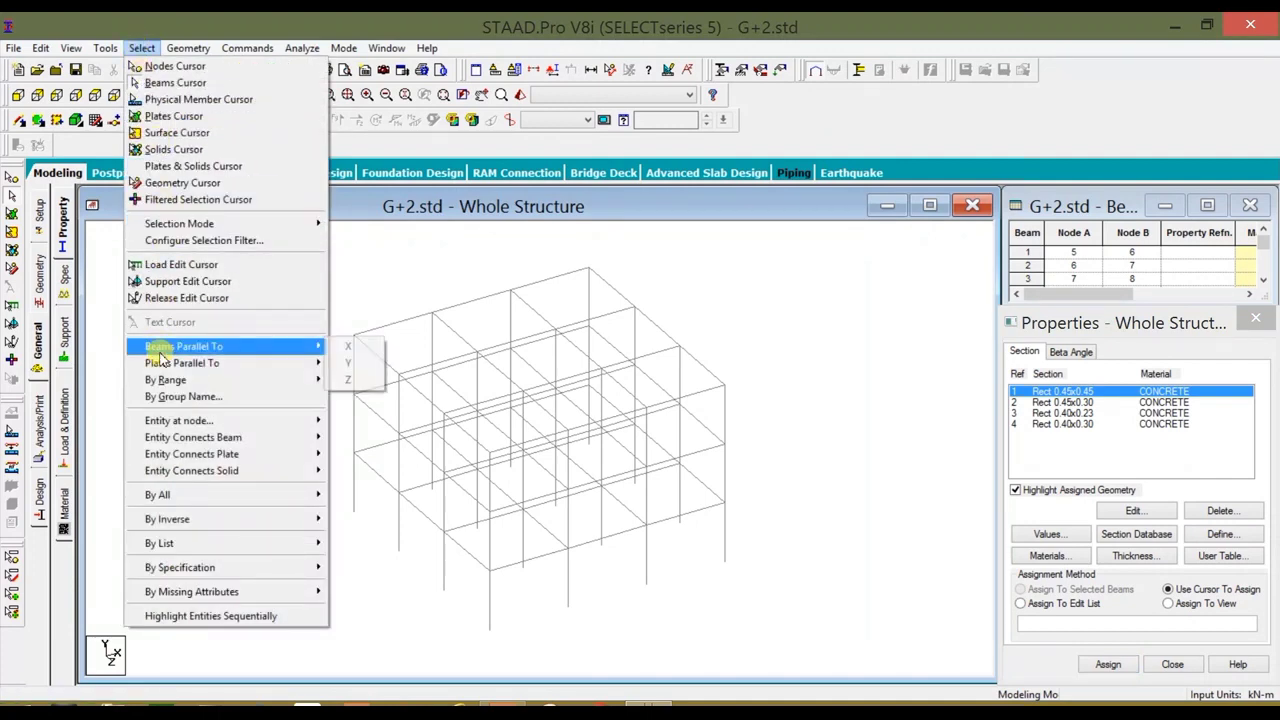
click(243, 400)
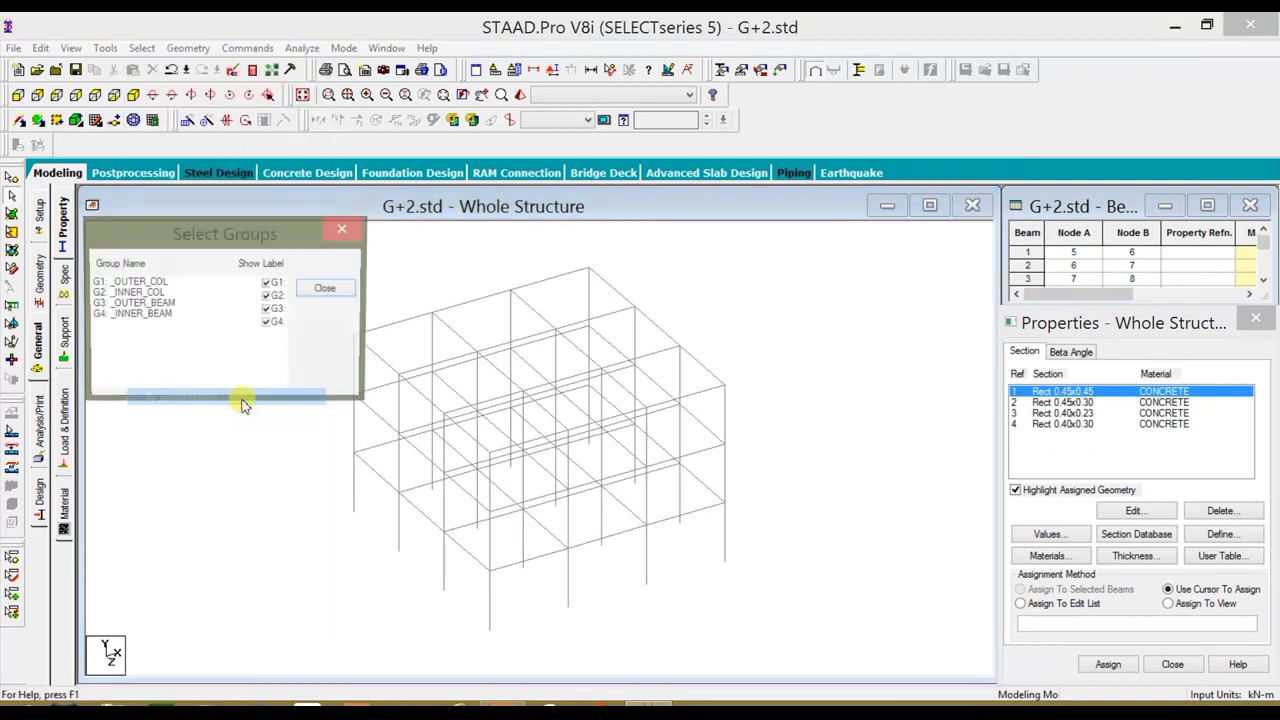
drag(207, 247, 175, 213)
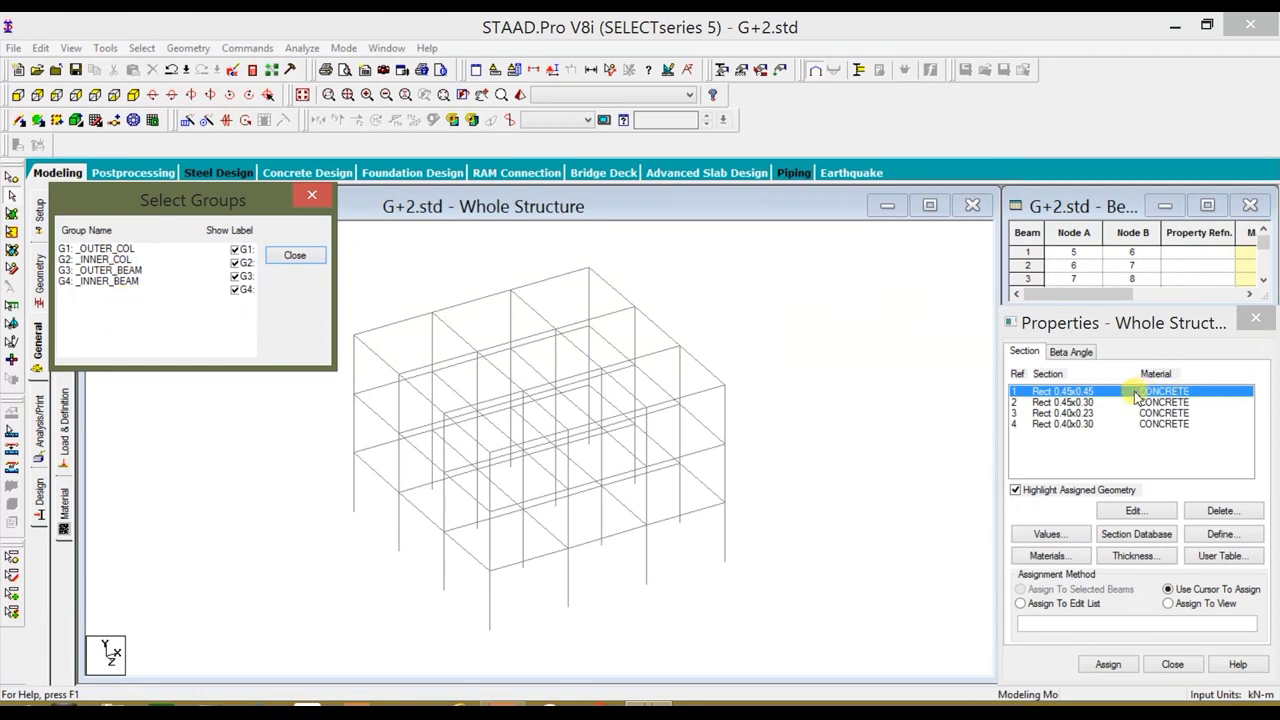
click(97, 251)
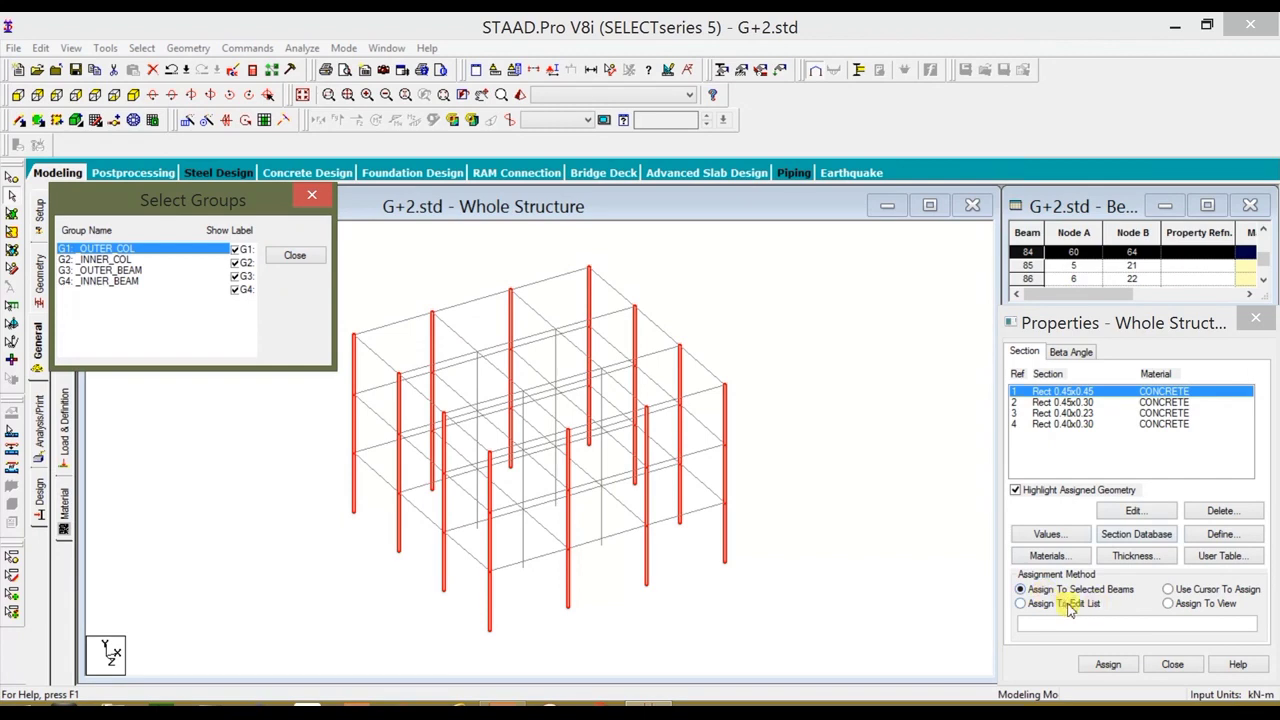
click(1108, 666)
click(1143, 543)
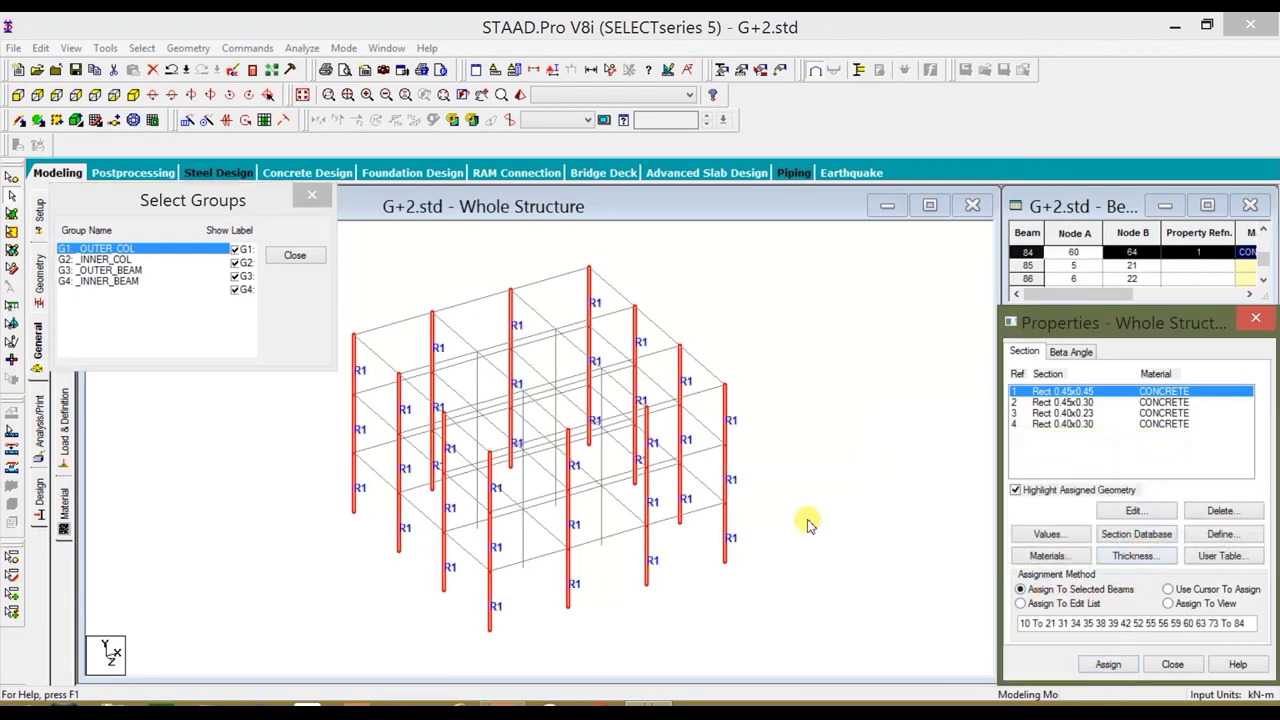
click(876, 397)
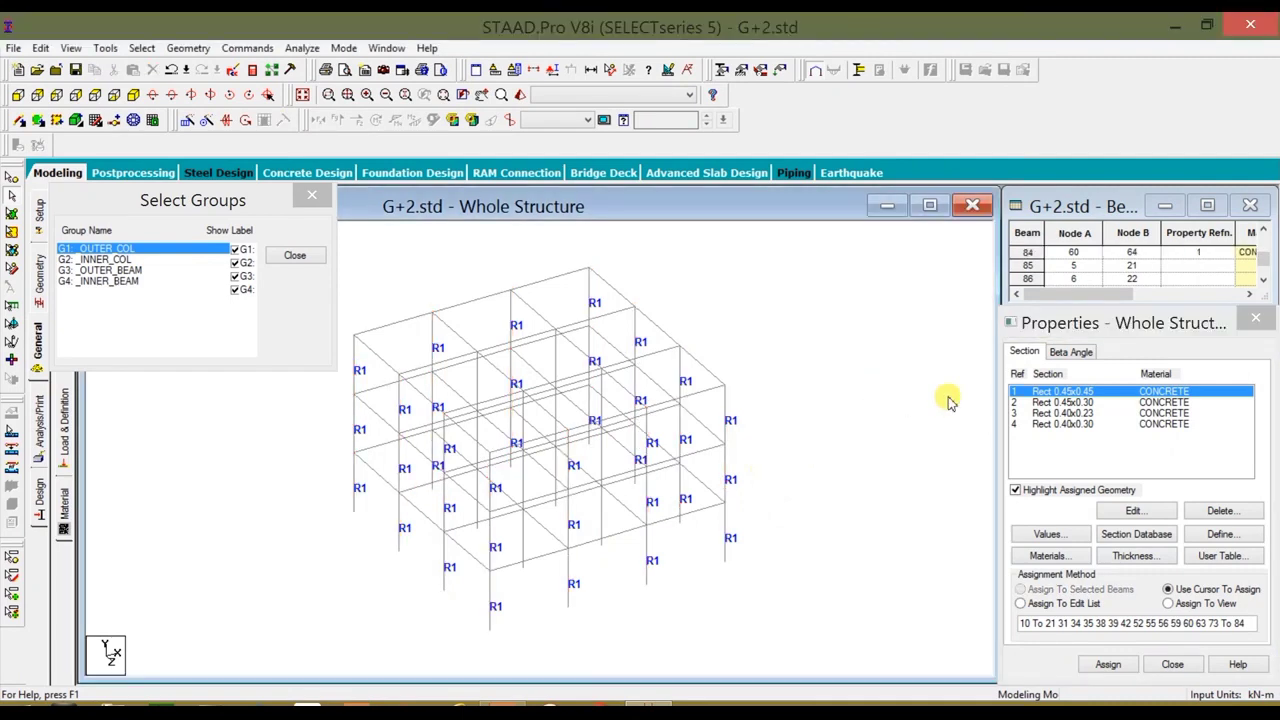
Assign the Rect 0.45x0.30 section to the members of the INNER_COL group
click(1068, 395)
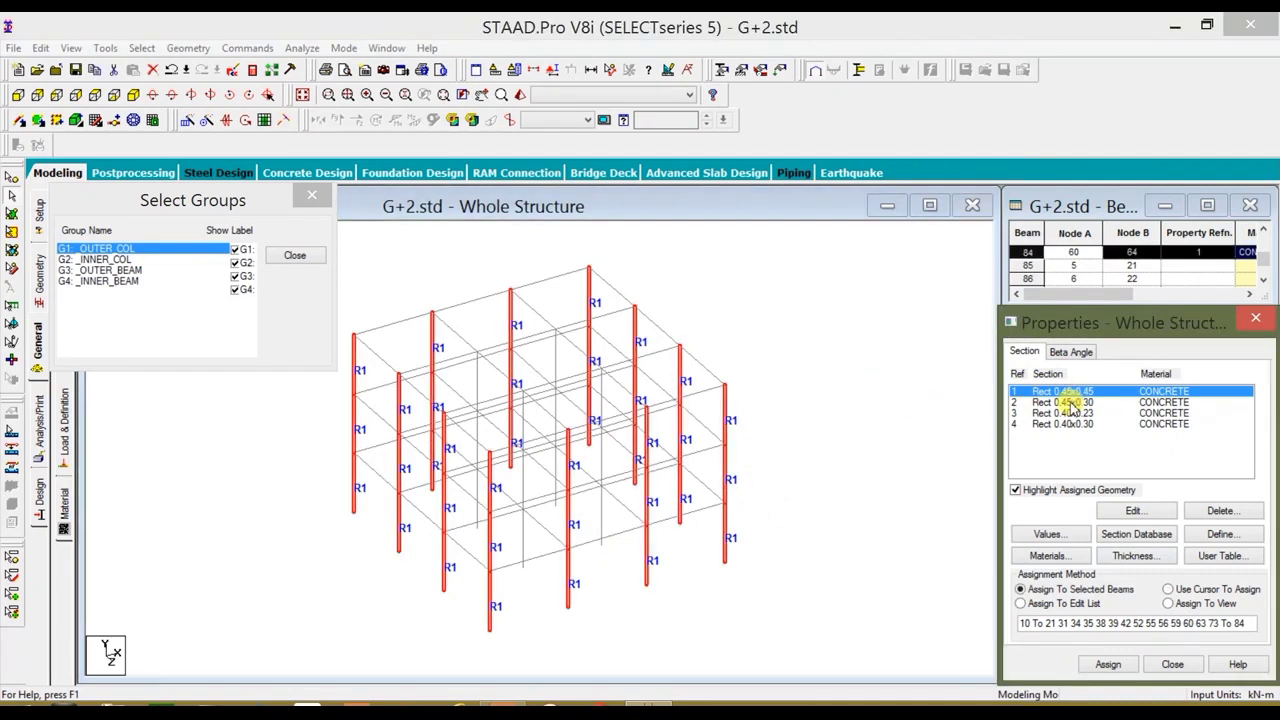
click(1072, 403)
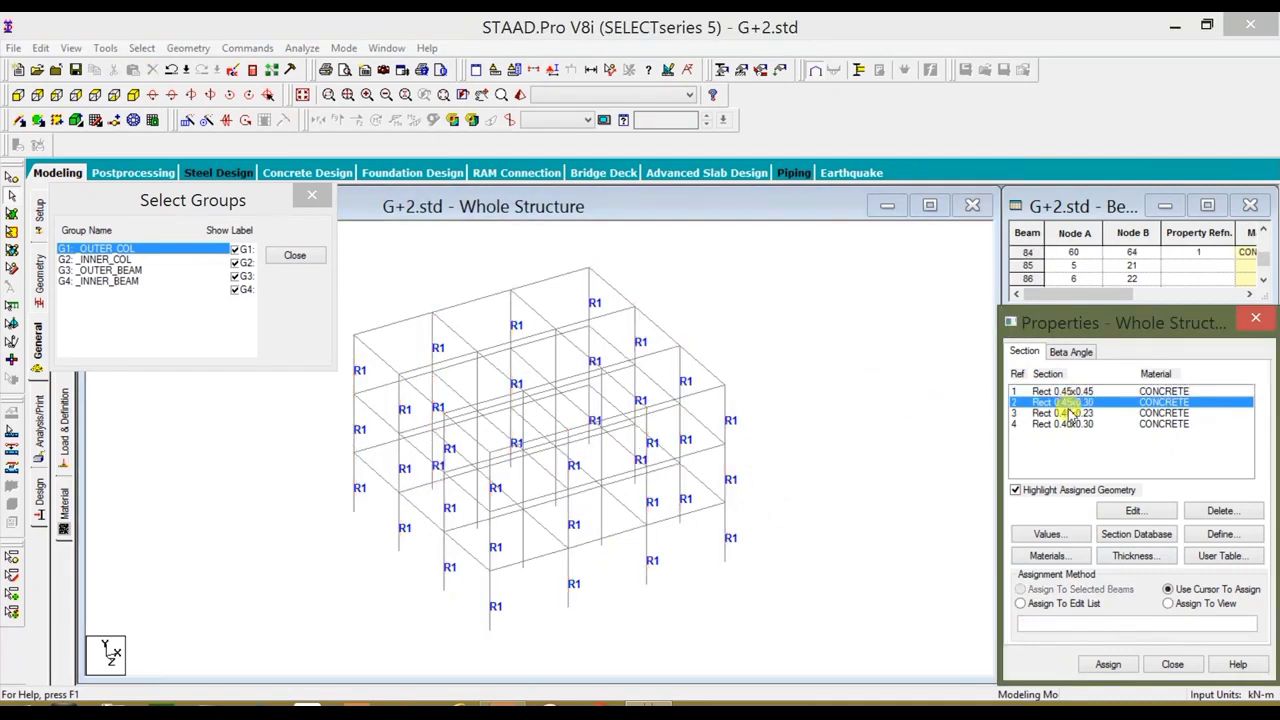
ctrl+click(95, 258)
click(98, 249)
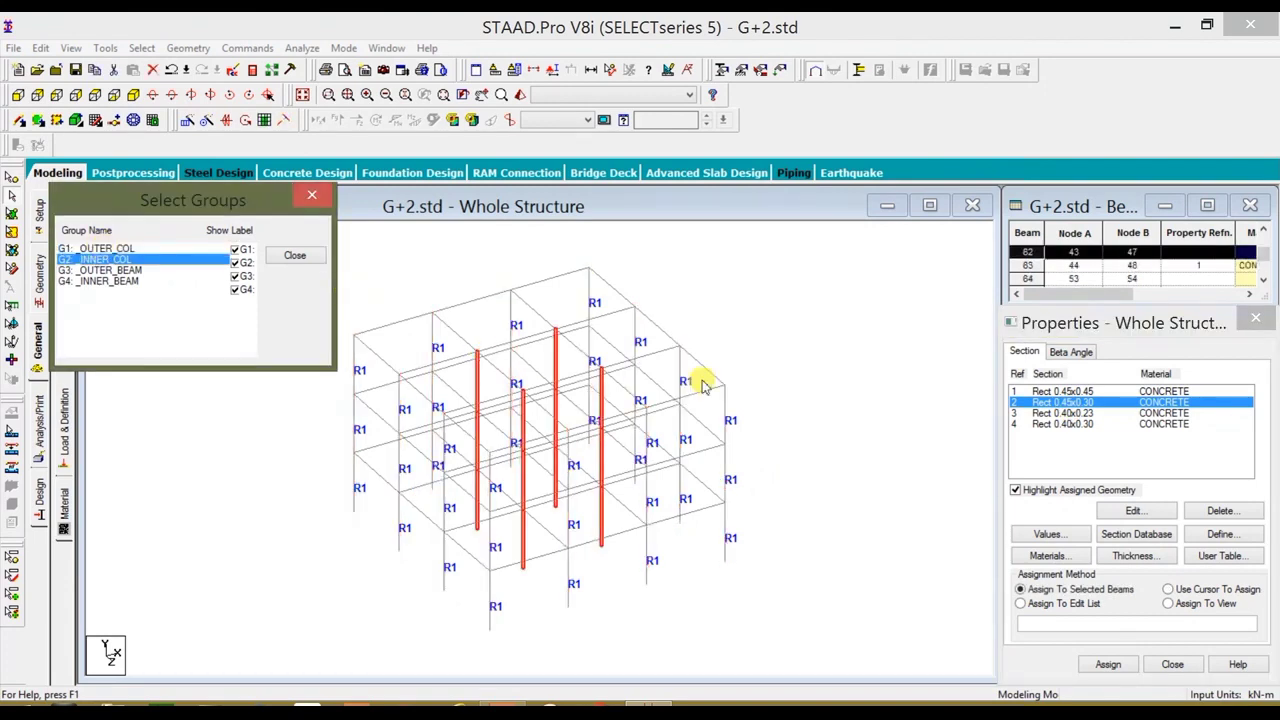
click(1107, 665)
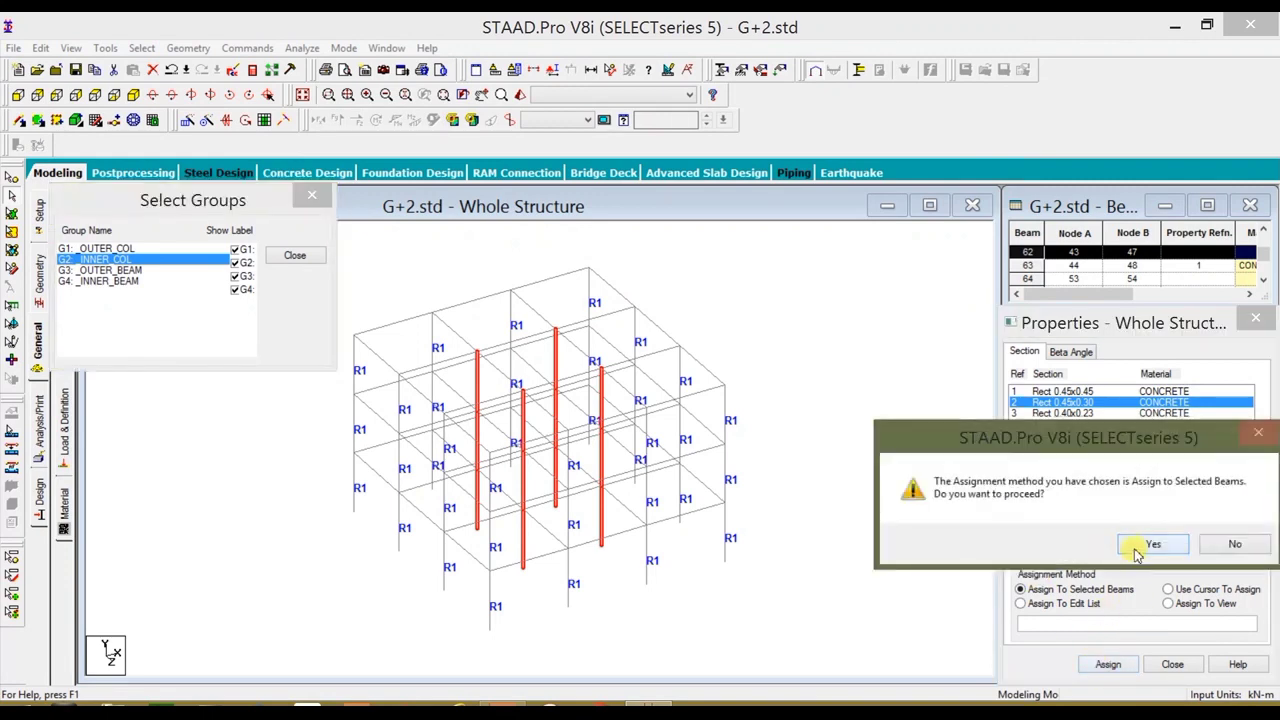
click(1151, 539)
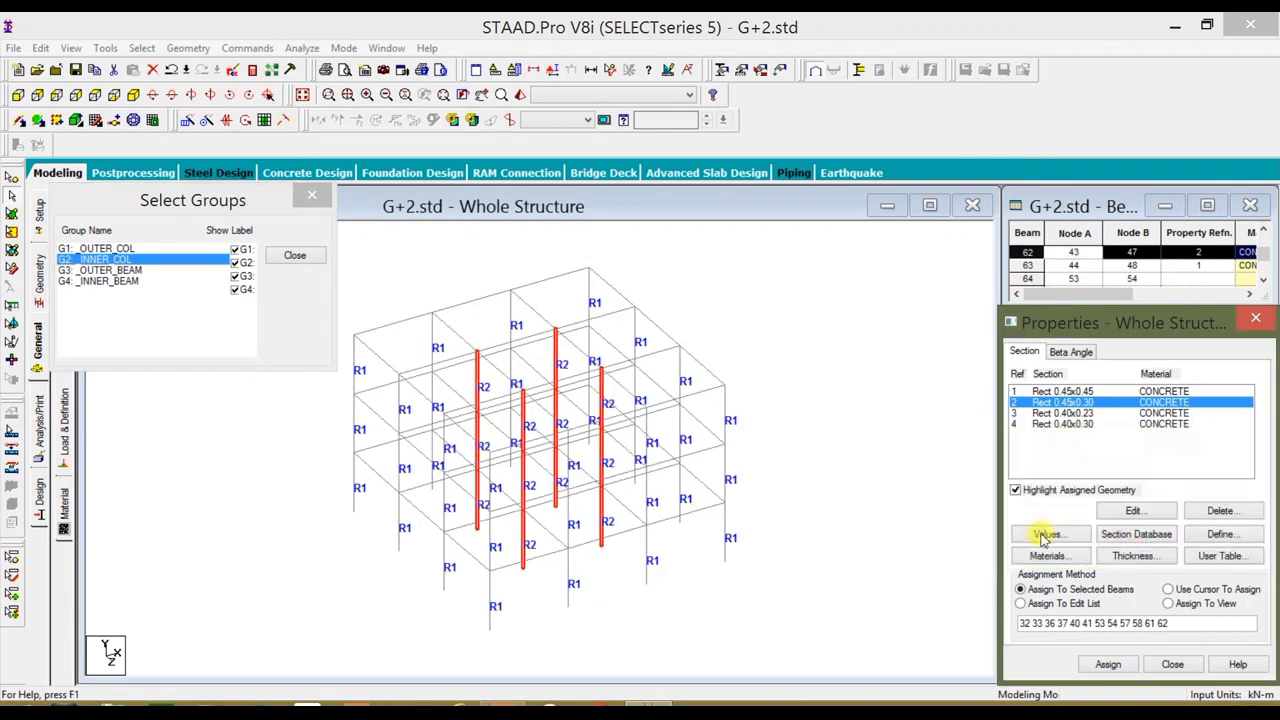
Clear the selection and assign the Rect 0.40x0.23 section to the members of the OUTER_BEAM group
click(889, 428)
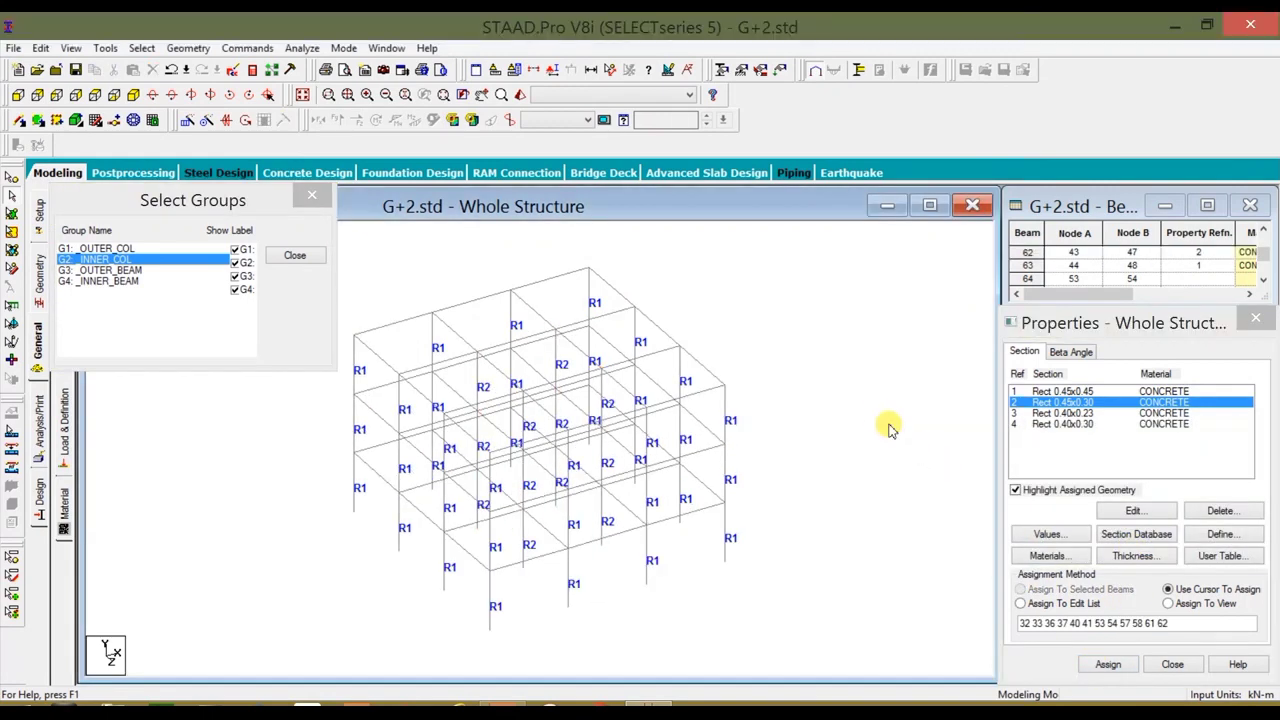
click(1064, 414)
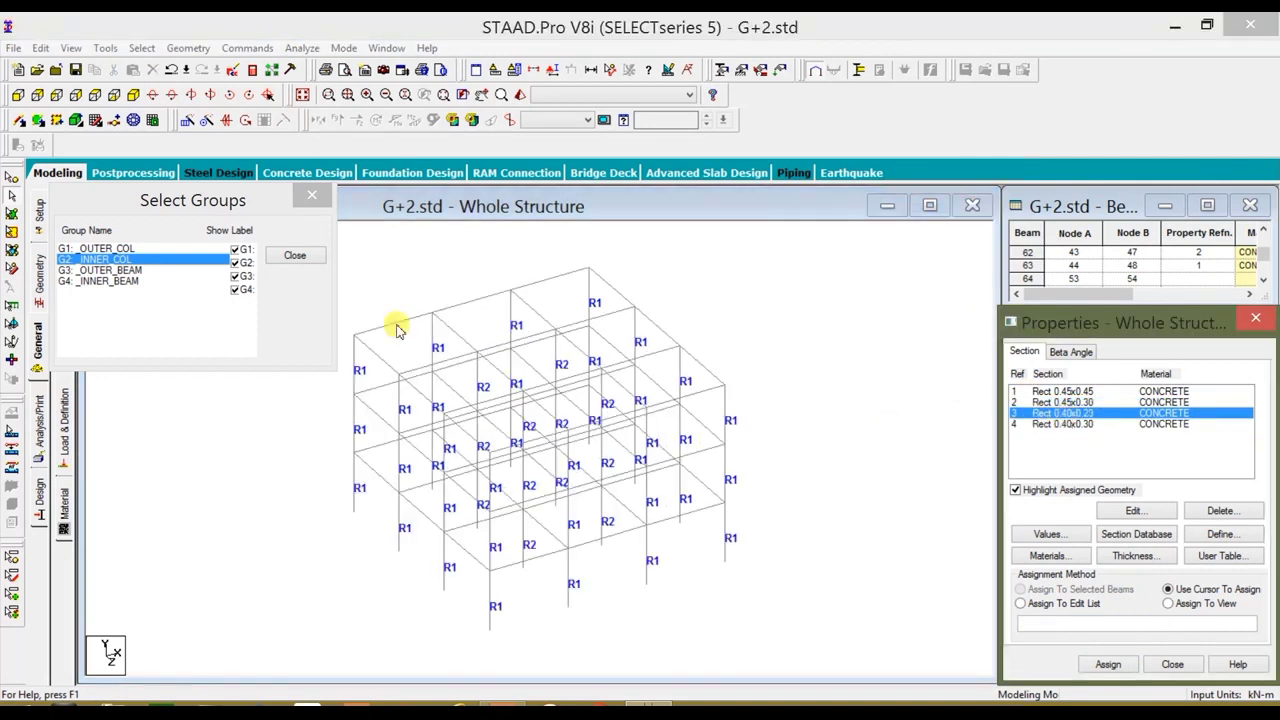
click(110, 270)
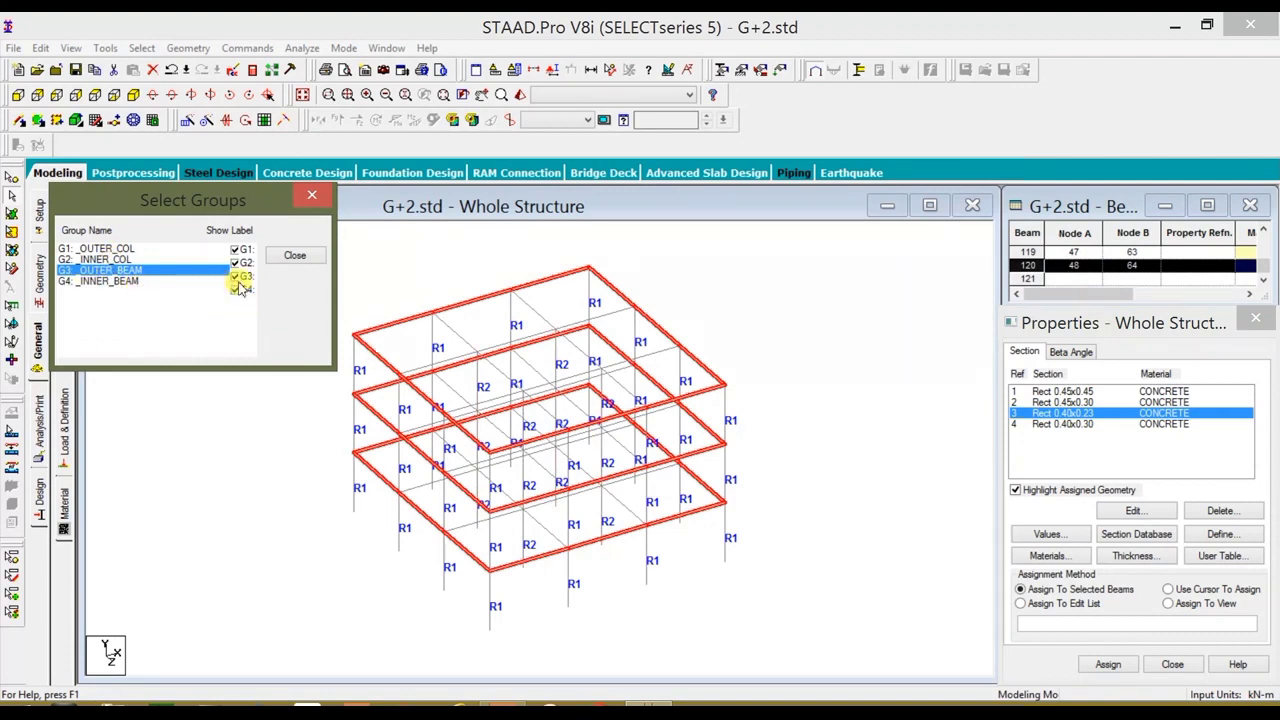
click(1107, 664)
click(1127, 553)
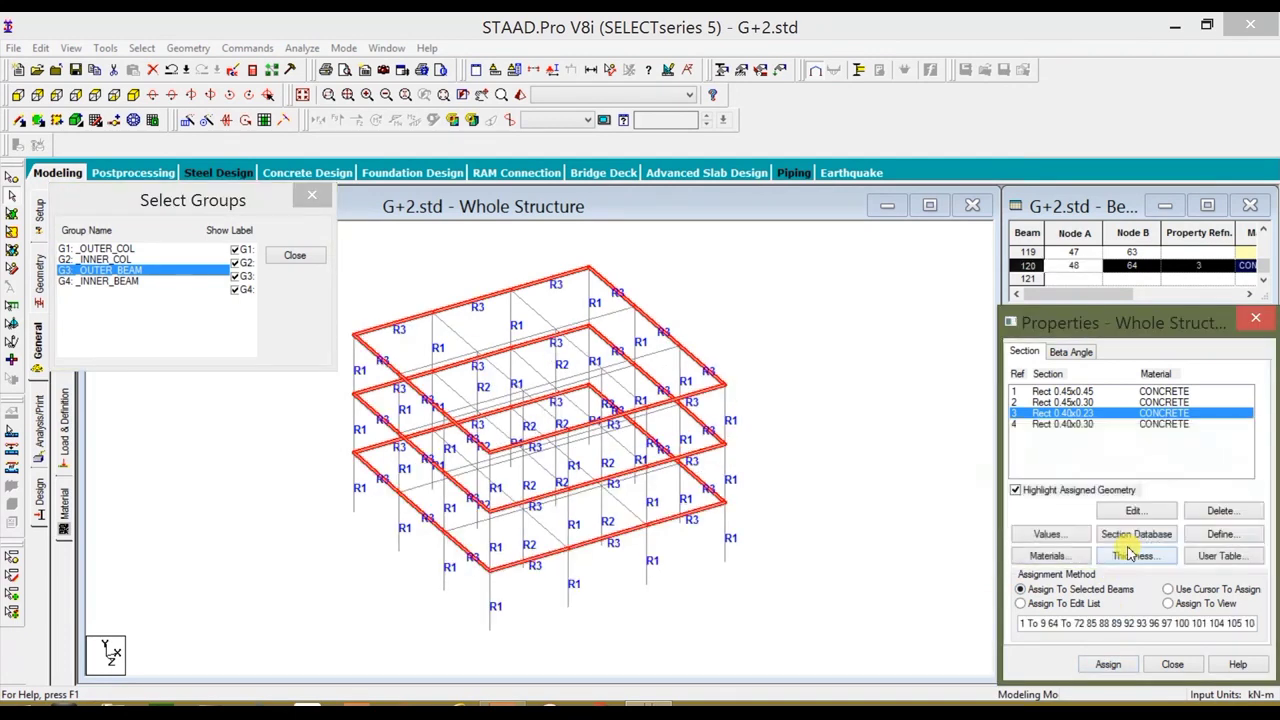
Assign the Rect 0.40x0.30 section to the members of the INNER_BEAM group and finish selecting by group
click(1064, 425)
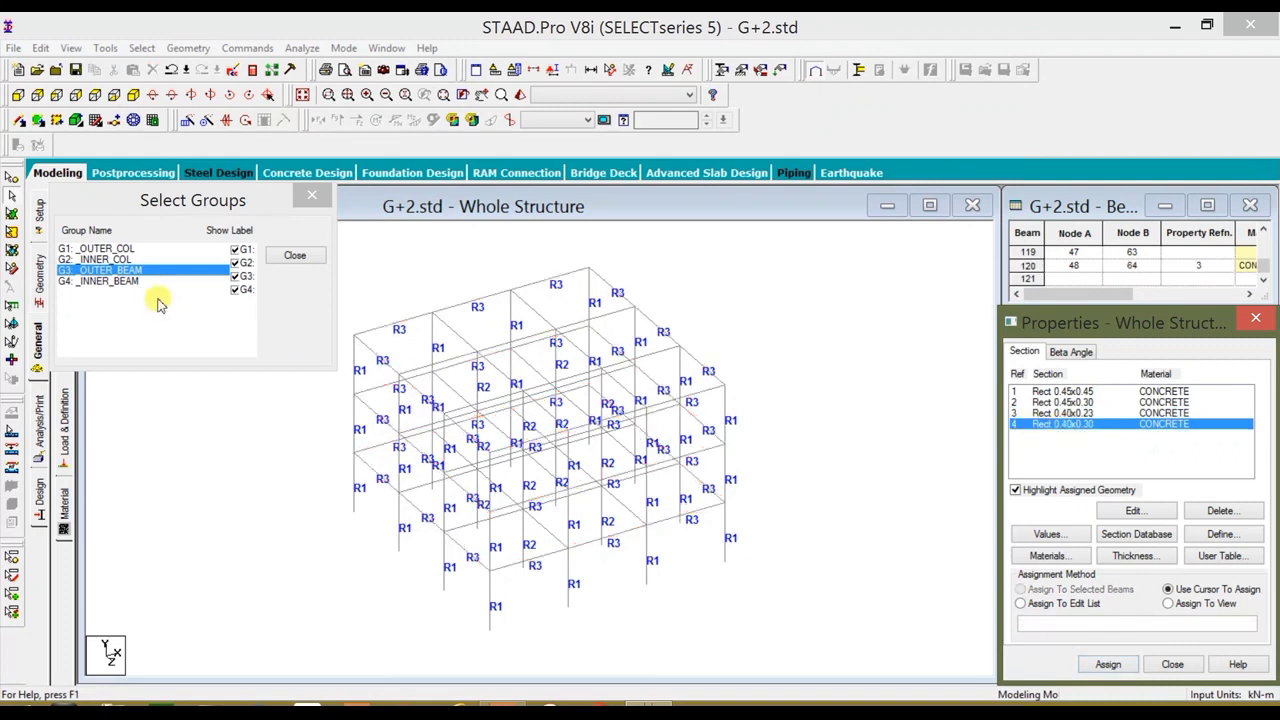
click(118, 281)
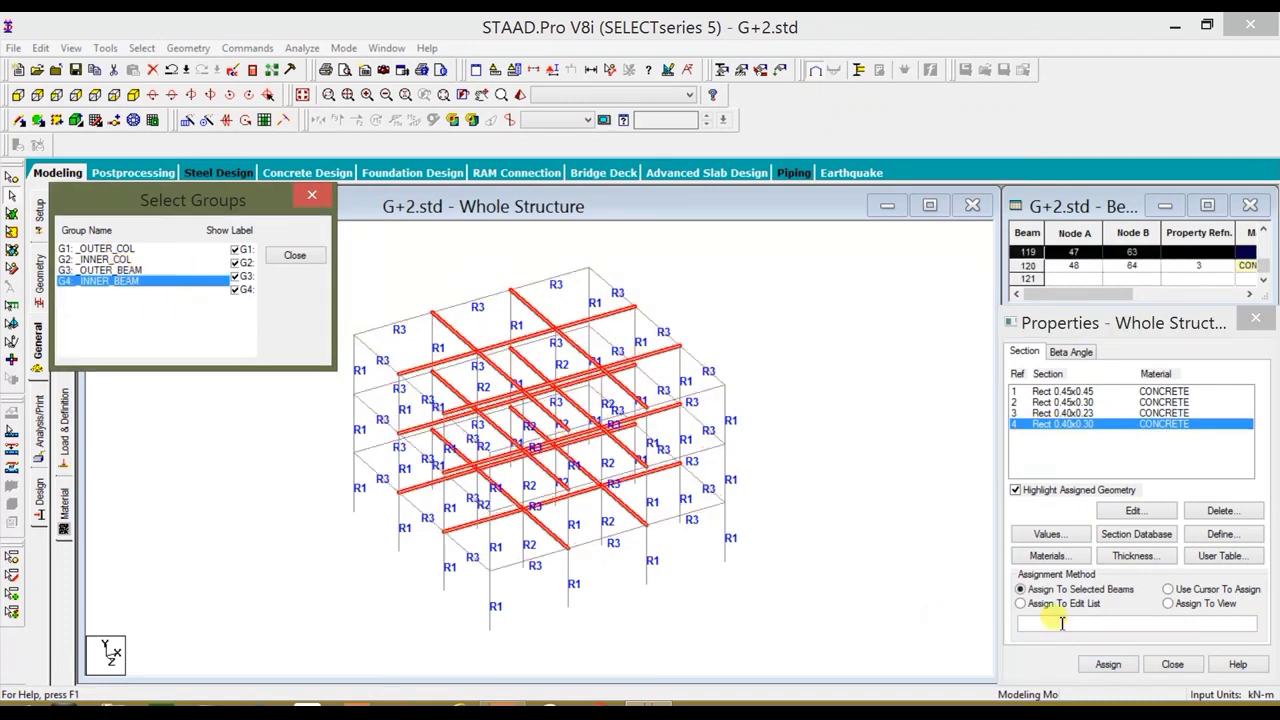
click(1107, 665)
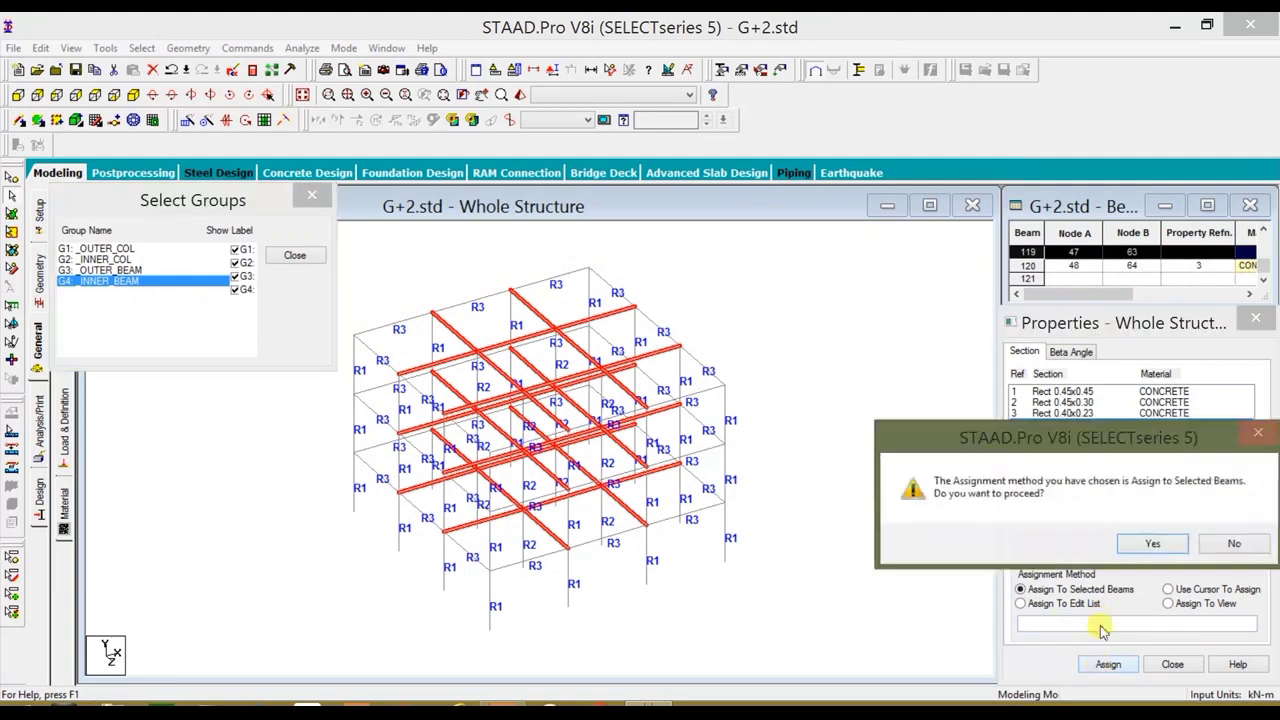
click(1147, 543)
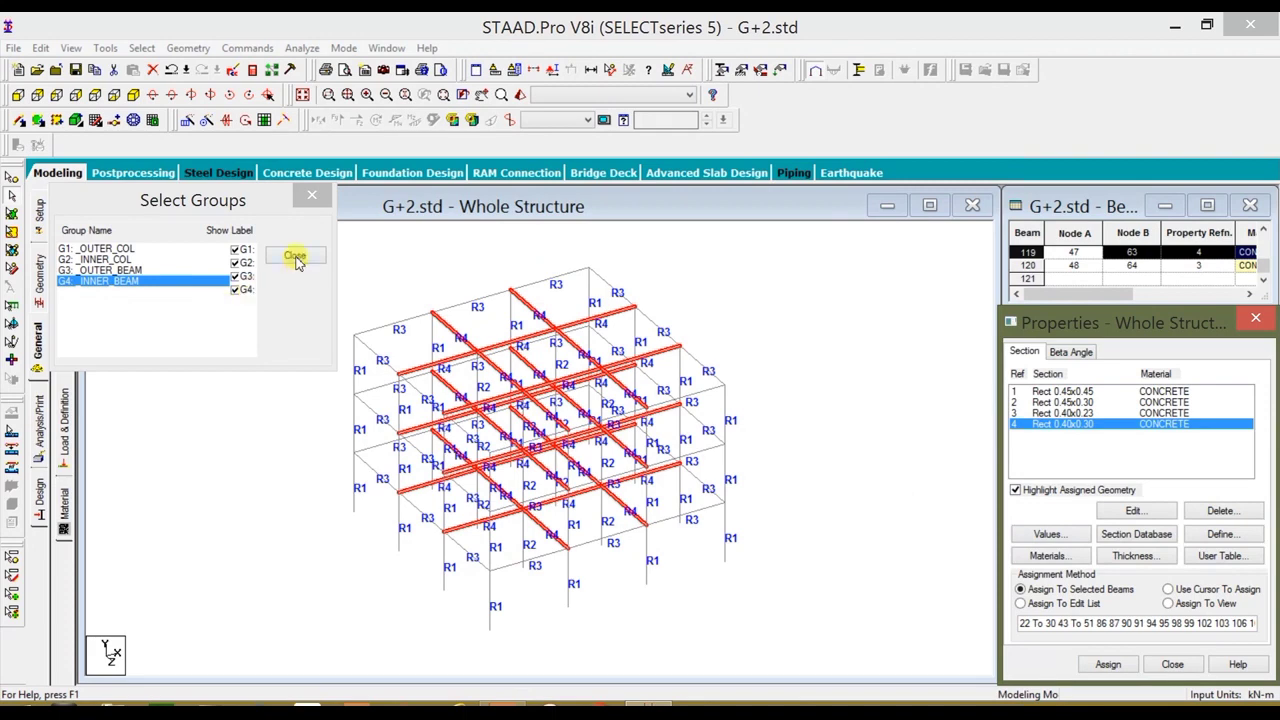
click(296, 258)
Inspect the assigned column and beam sections of the whole frame in a 3D rendered view, and close the view
click(520, 95)
drag(633, 357, 383, 274)
drag(520, 418, 436, 460)
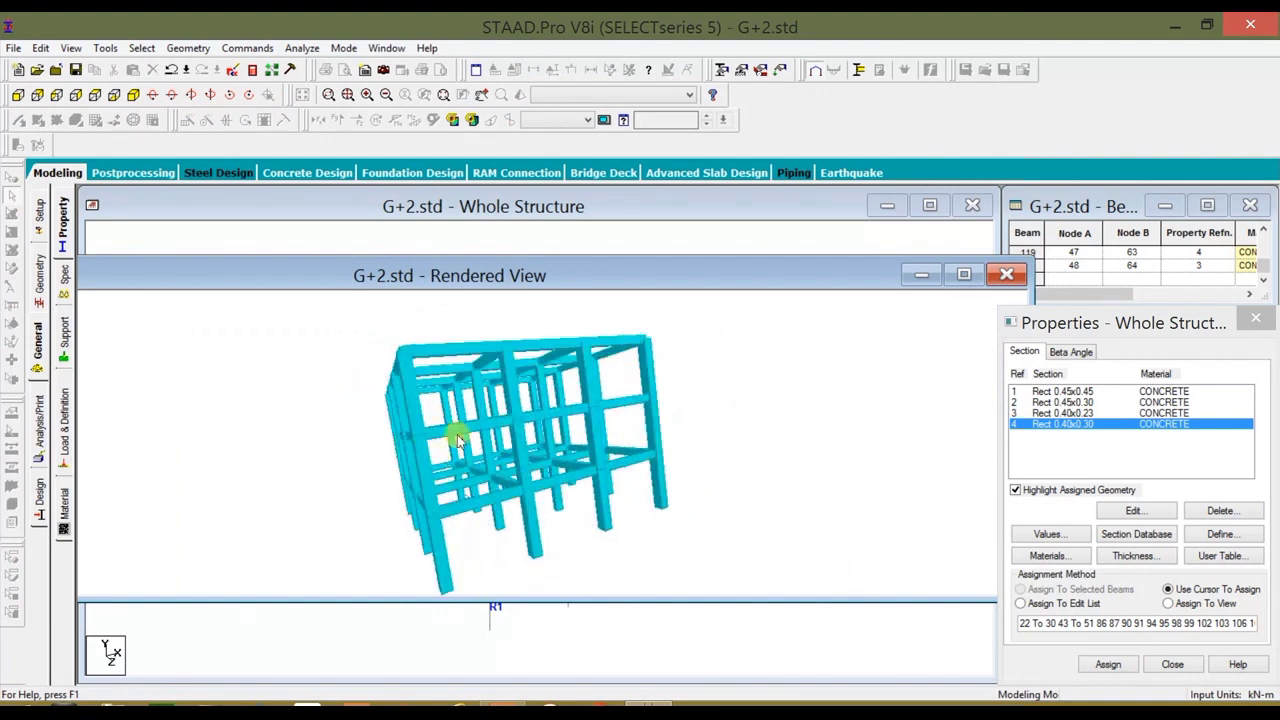
drag(763, 277, 751, 310)
drag(745, 462, 565, 302)
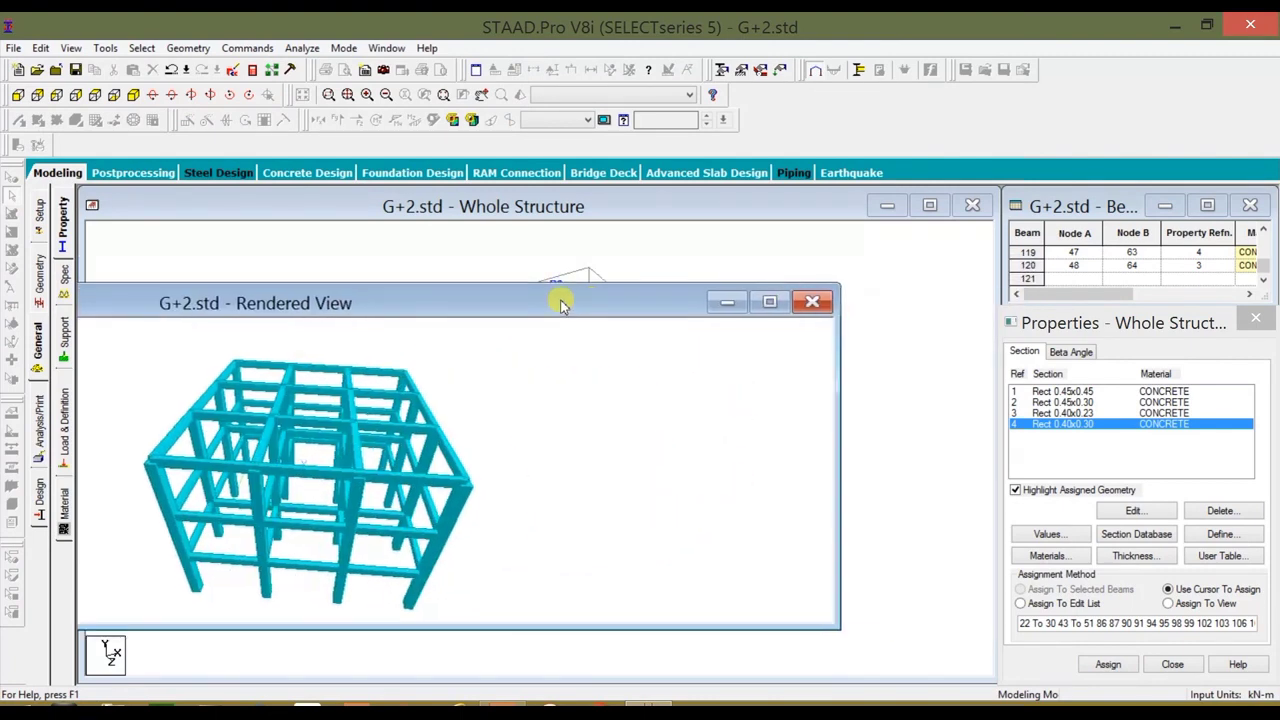
click(814, 303)
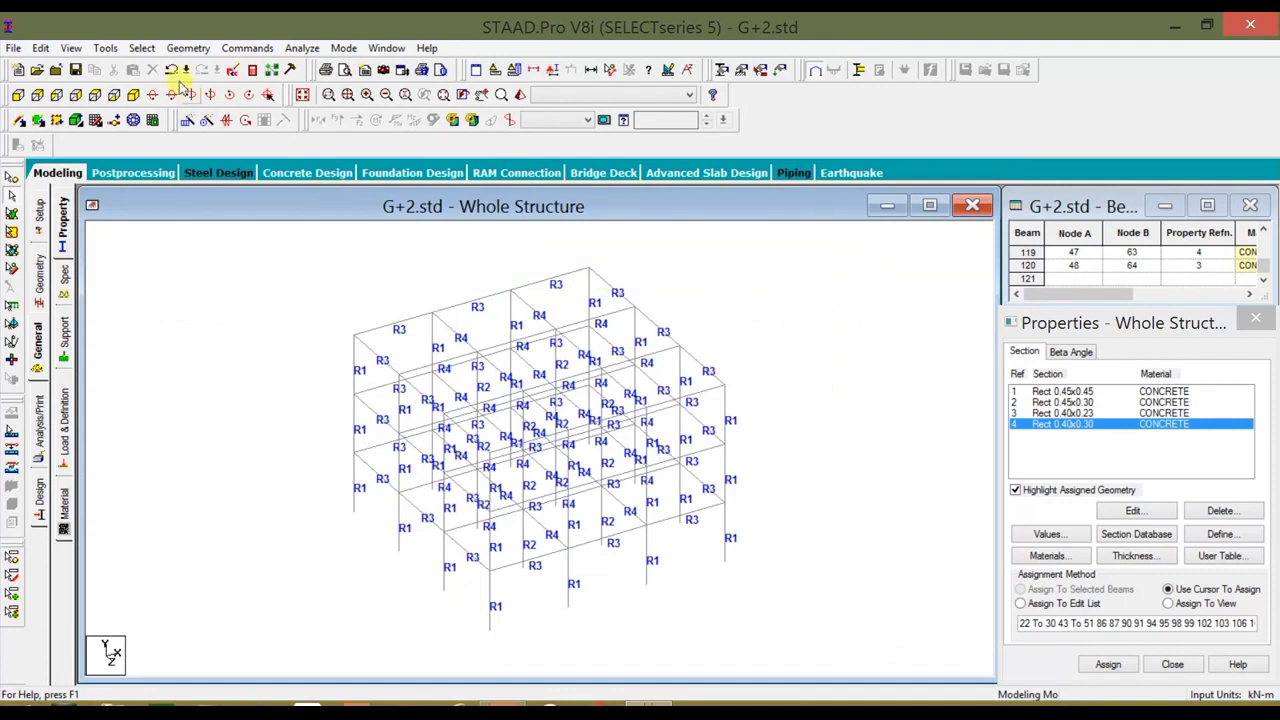
Check the structure for members with a missing property using selection by missing attributes
click(143, 48)
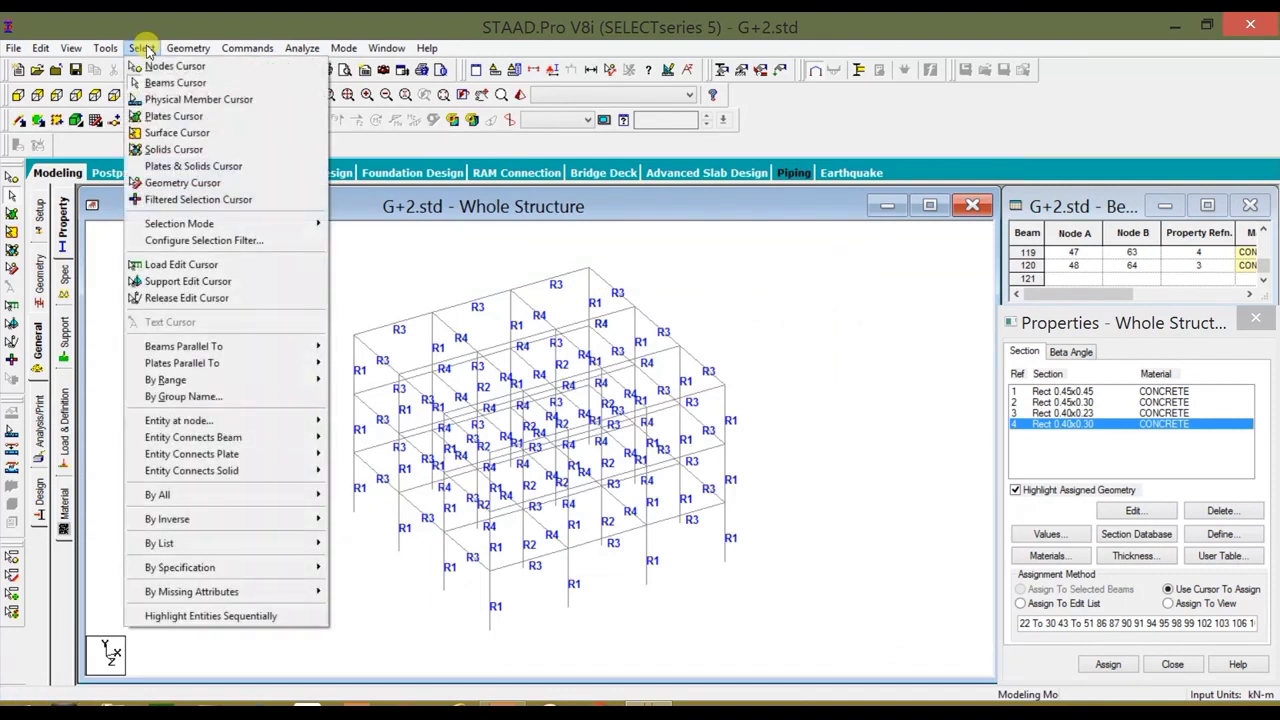
mouse_move(220, 592)
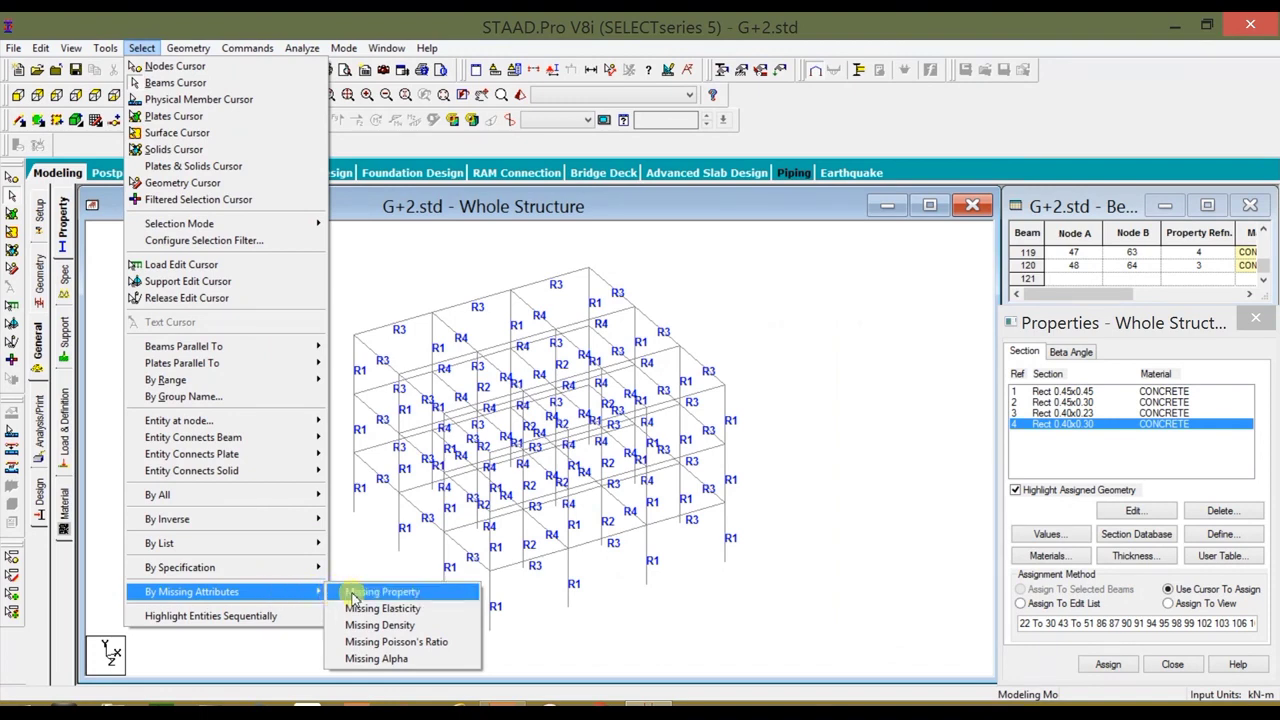
click(384, 592)
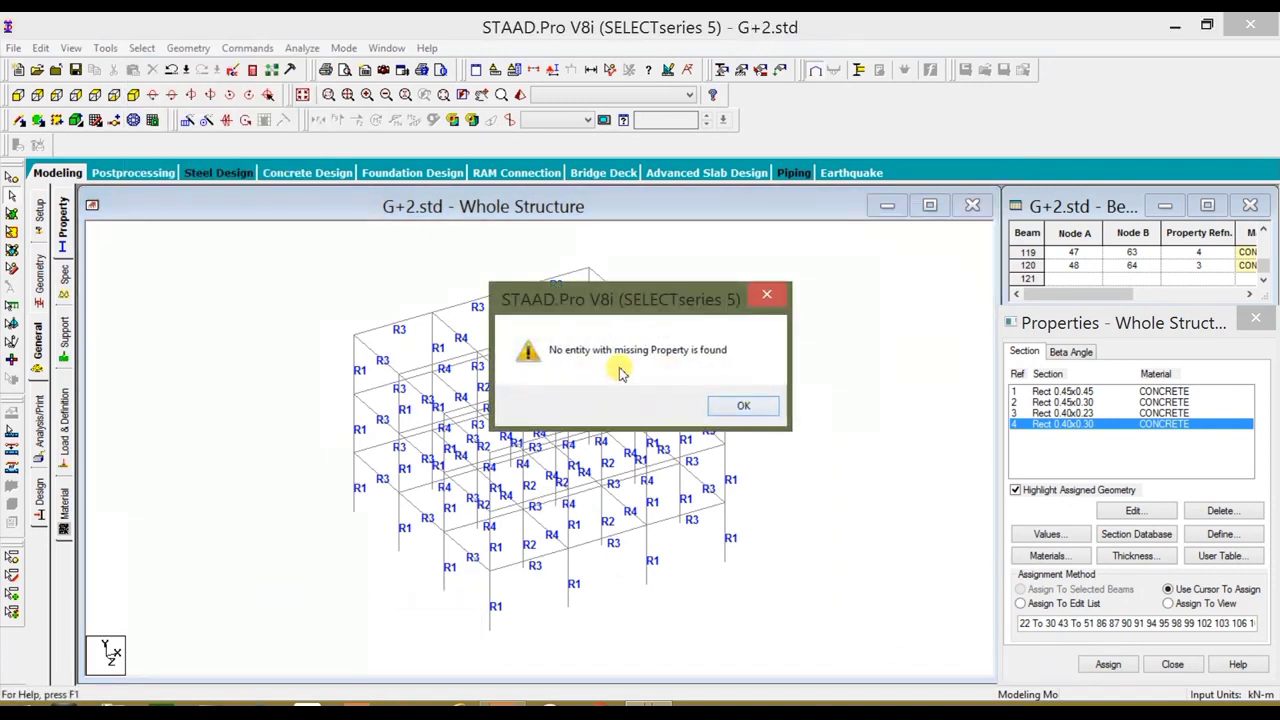
click(745, 410)
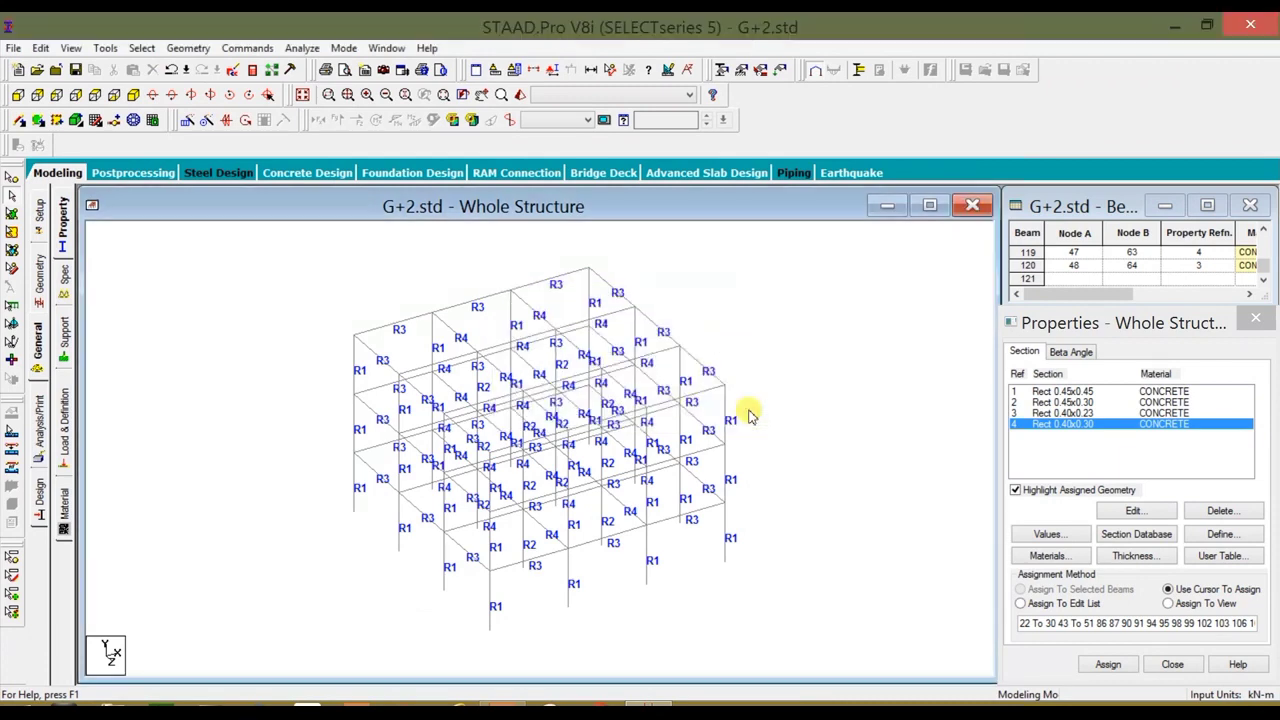